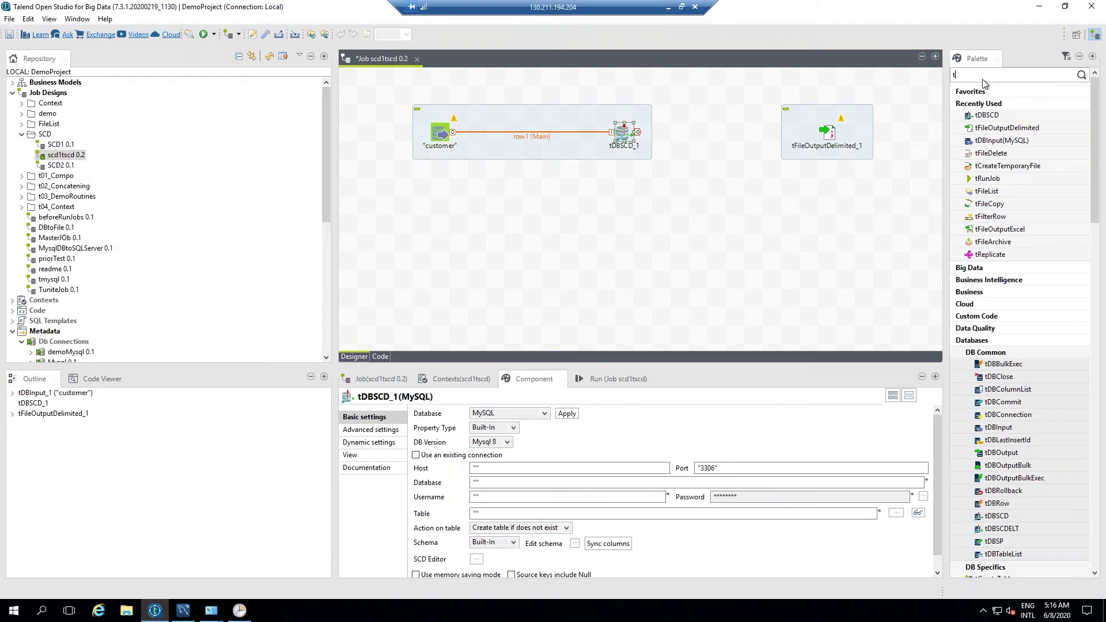
# - Search the palette for tdbconnection, place a tDBConnection component on the canvas, and move the customer subjob lower to make room
pyautogui.write('dbconnection')
pyautogui.click(1082, 76)
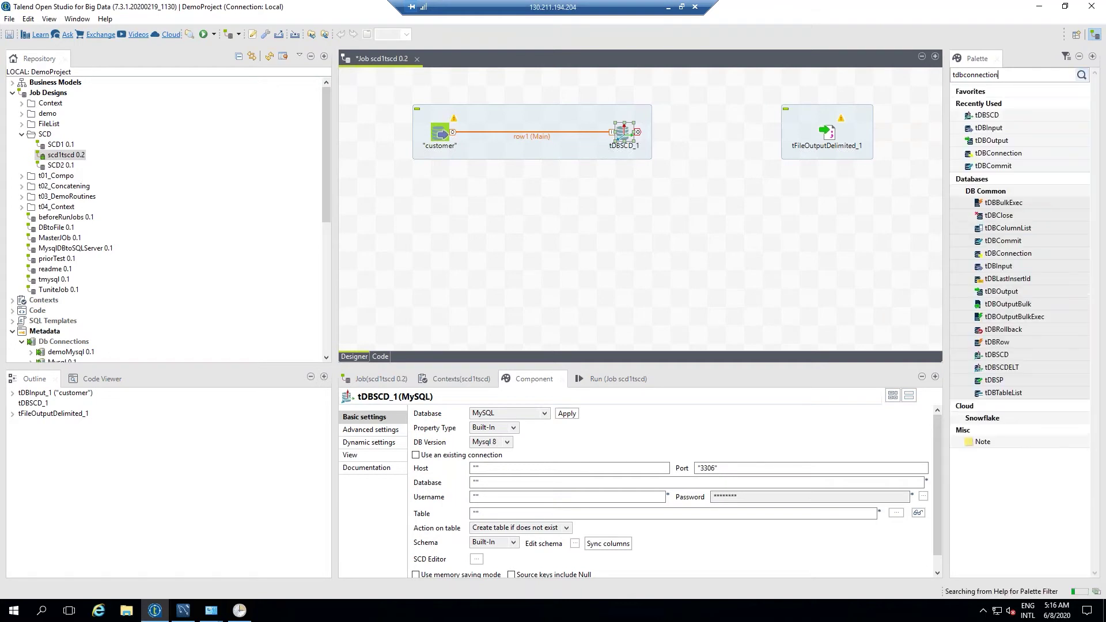
pyautogui.moveTo(1000, 153); pyautogui.dragTo(422, 204)
pyautogui.click(429, 113)
pyautogui.moveTo(428, 113); pyautogui.dragTo(541, 169)
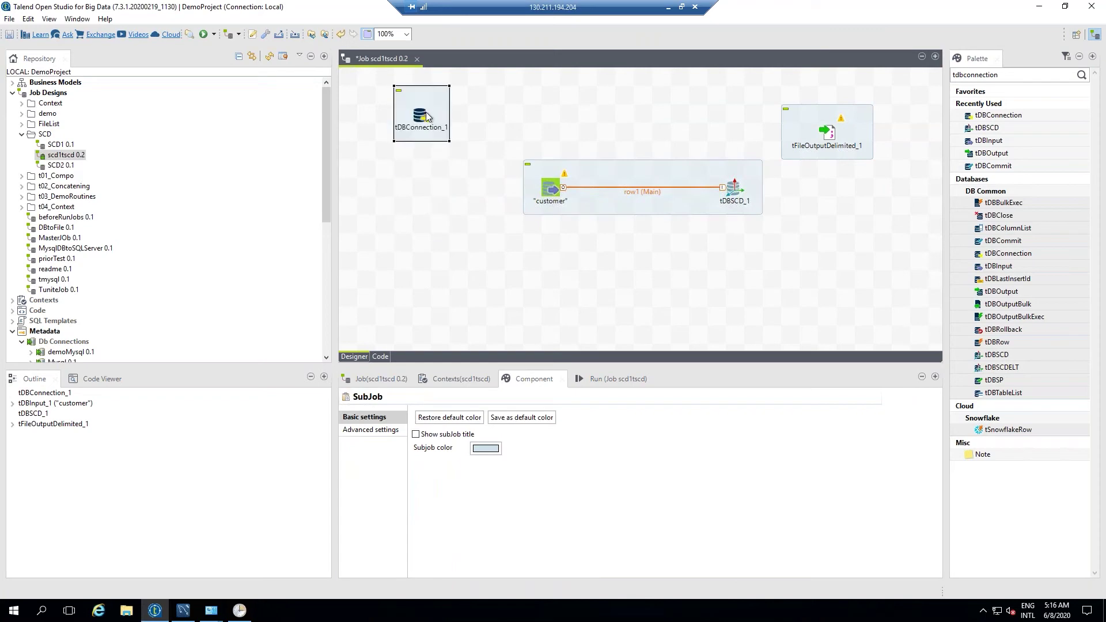
# - Set the database type of tDBConnection_1 to MySQL and apply it
pyautogui.click(430, 115)
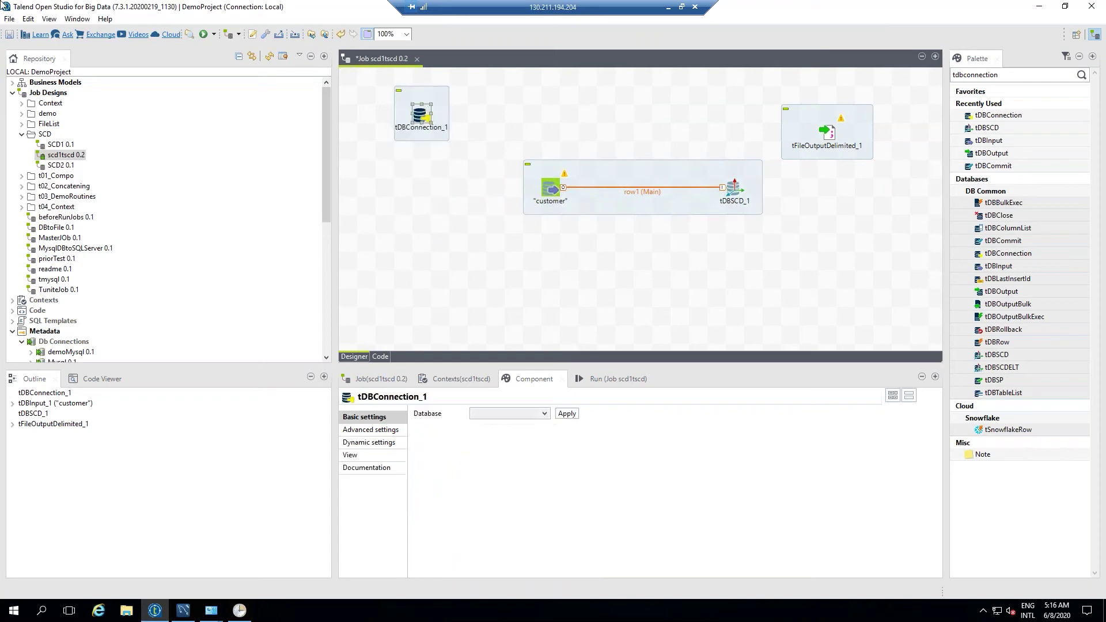
pyautogui.click(544, 414)
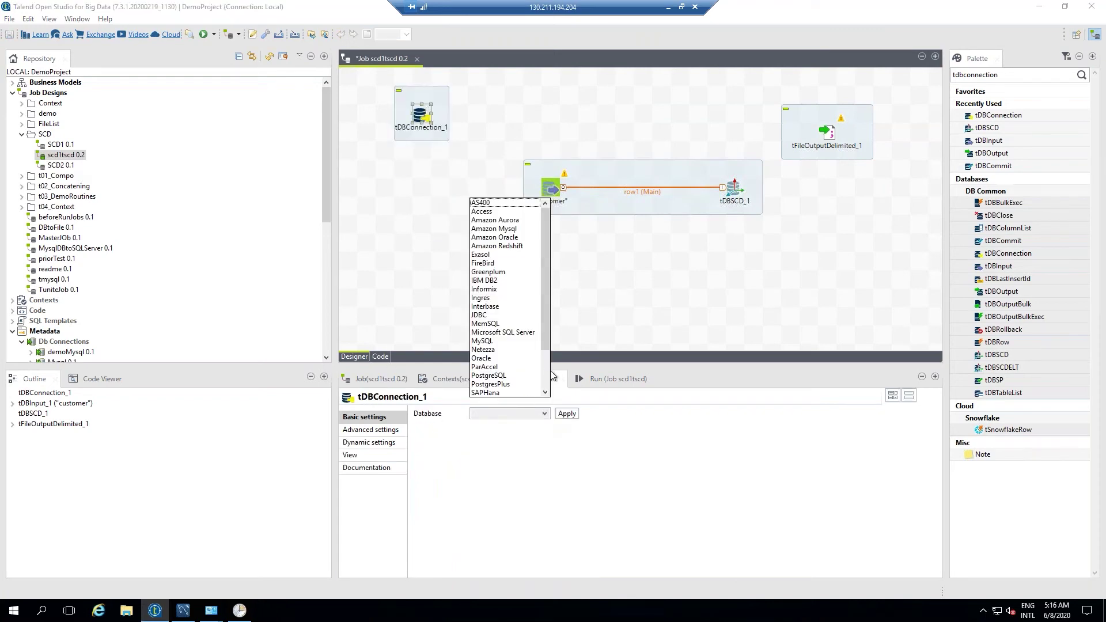
pyautogui.click(491, 341)
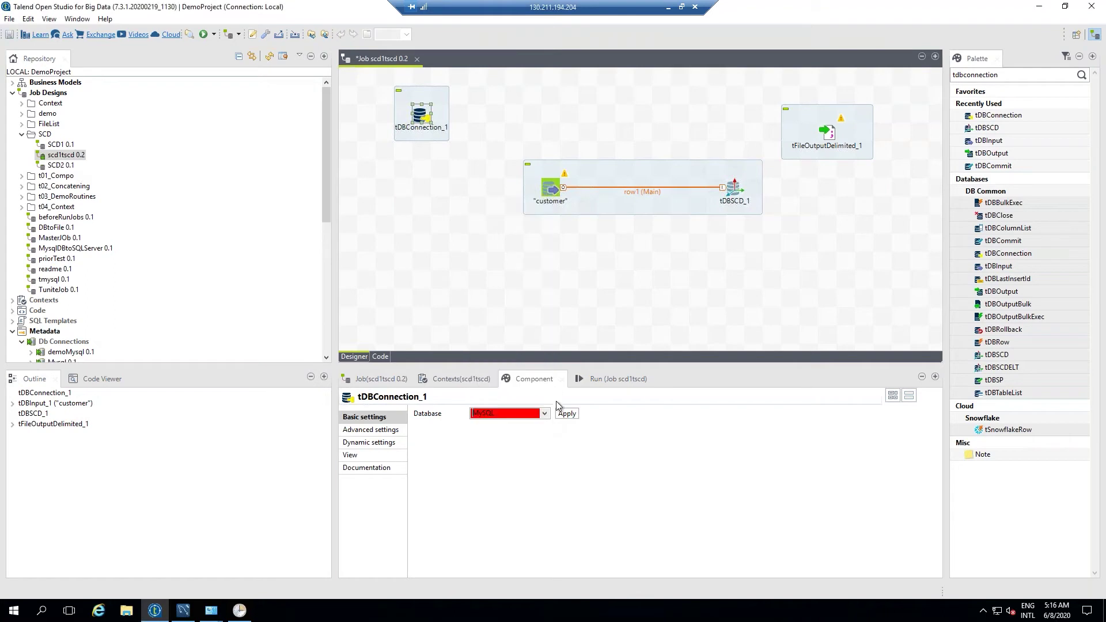
pyautogui.click(567, 414)
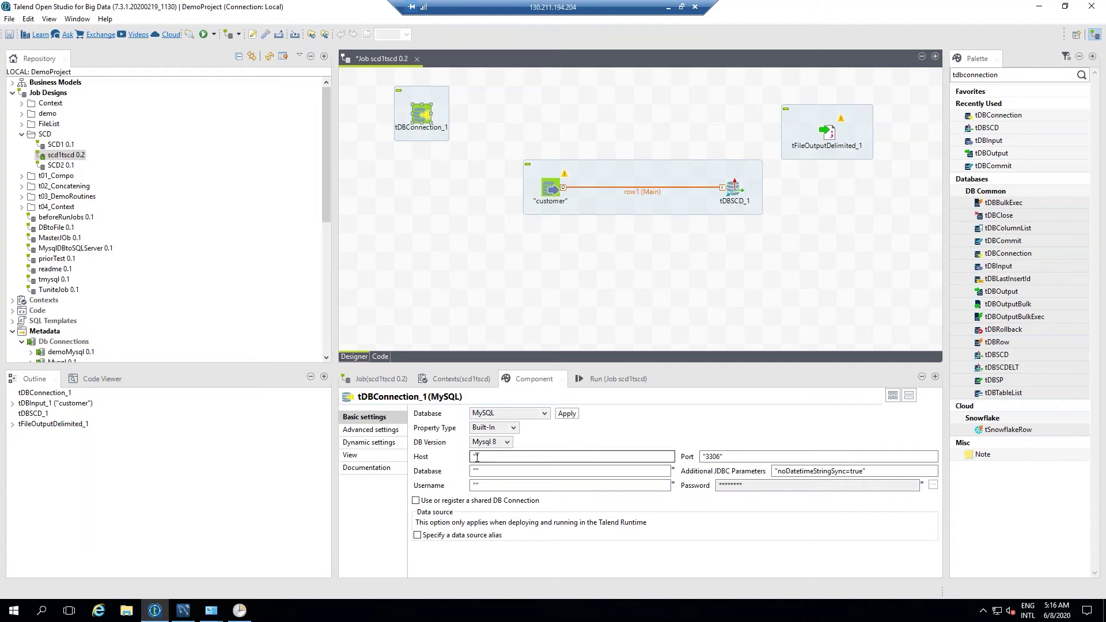
# - Check the job's context variables and try to enter a context variable as the connection's host, clearing the entry again
pyautogui.click(487, 384)
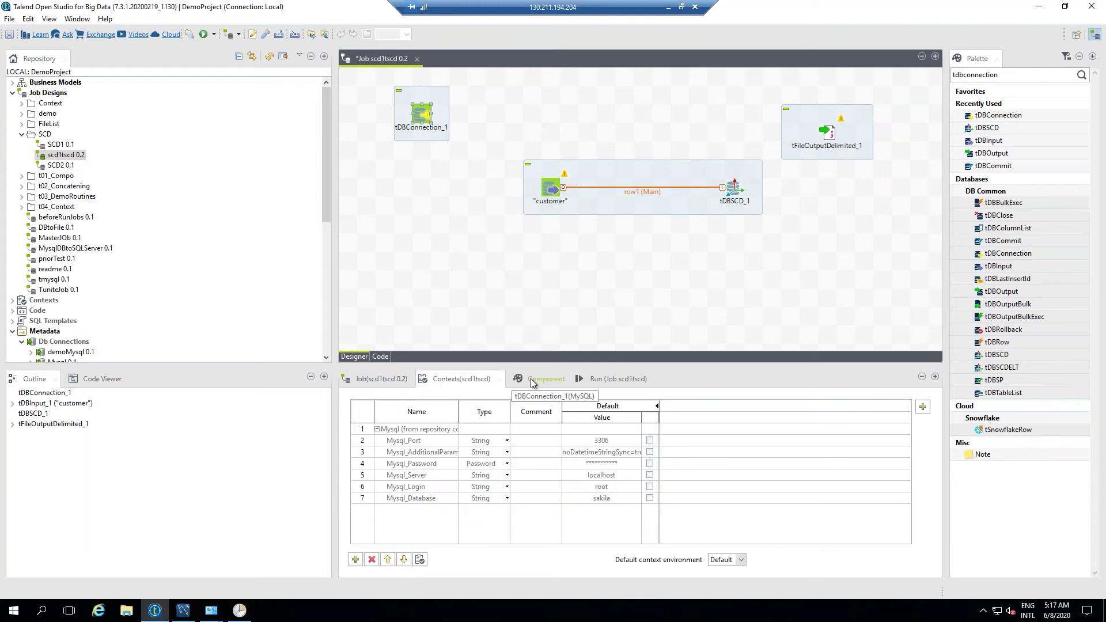
pyautogui.click(533, 381)
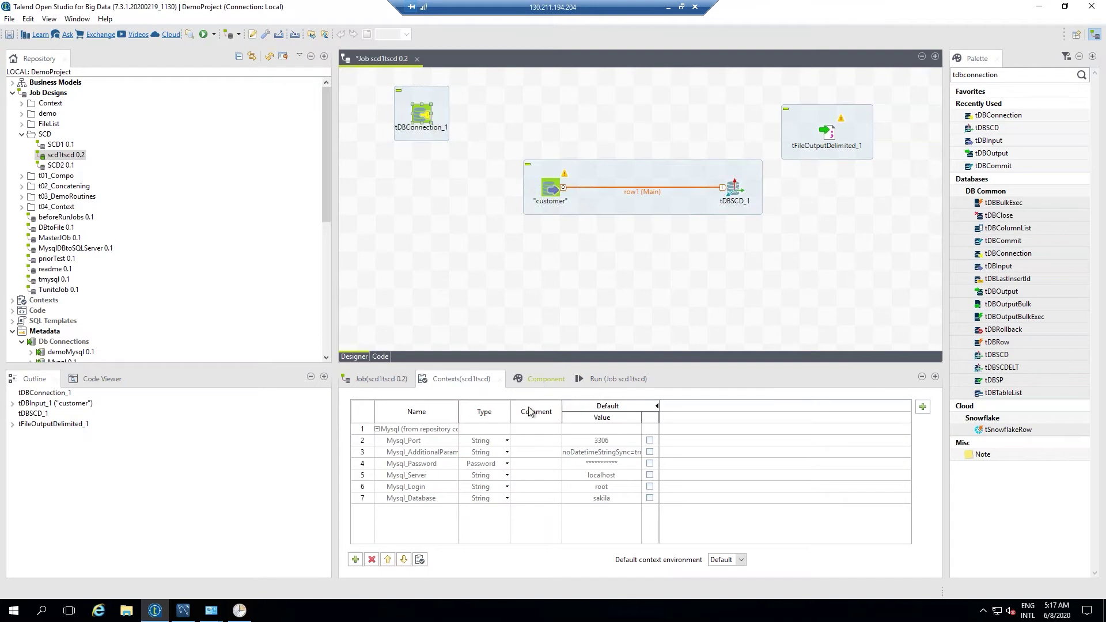
pyautogui.click(475, 457)
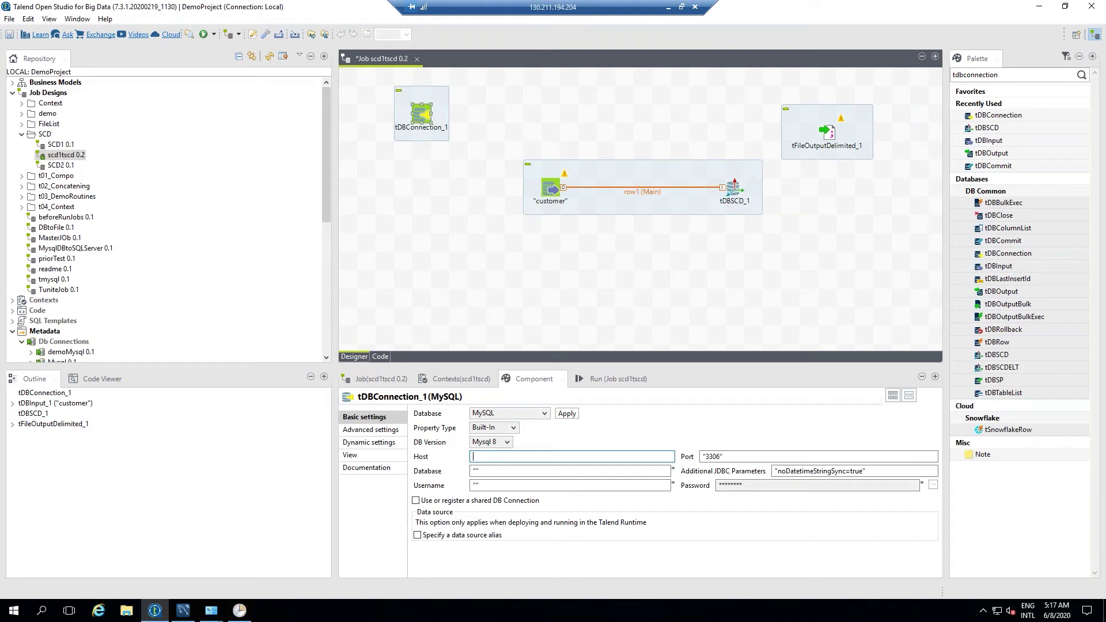
pyautogui.write('con')
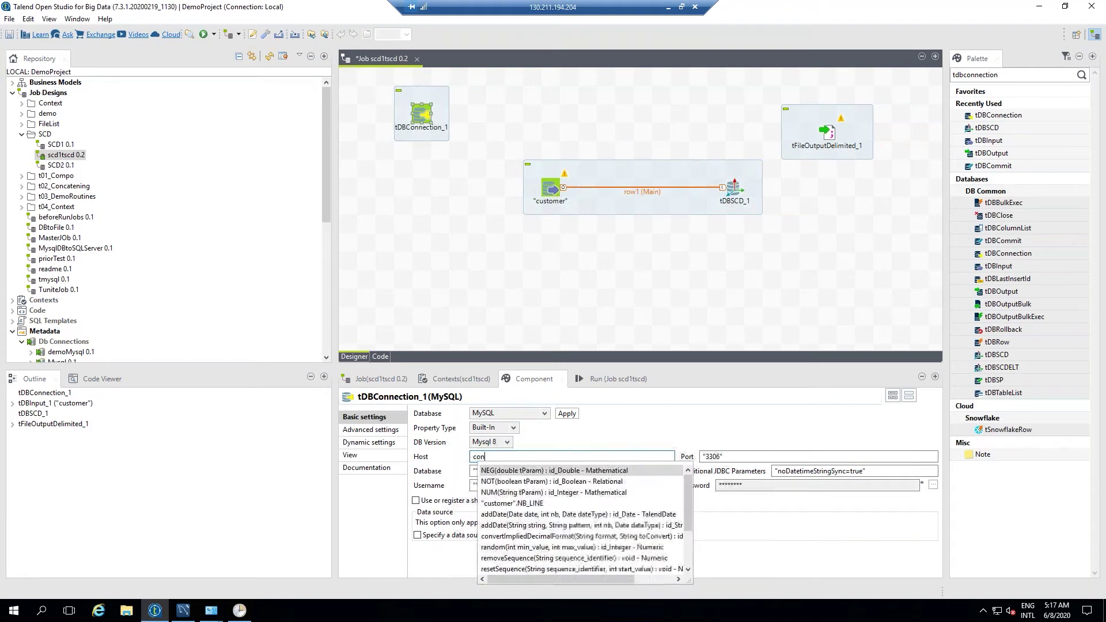
pyautogui.write('t')
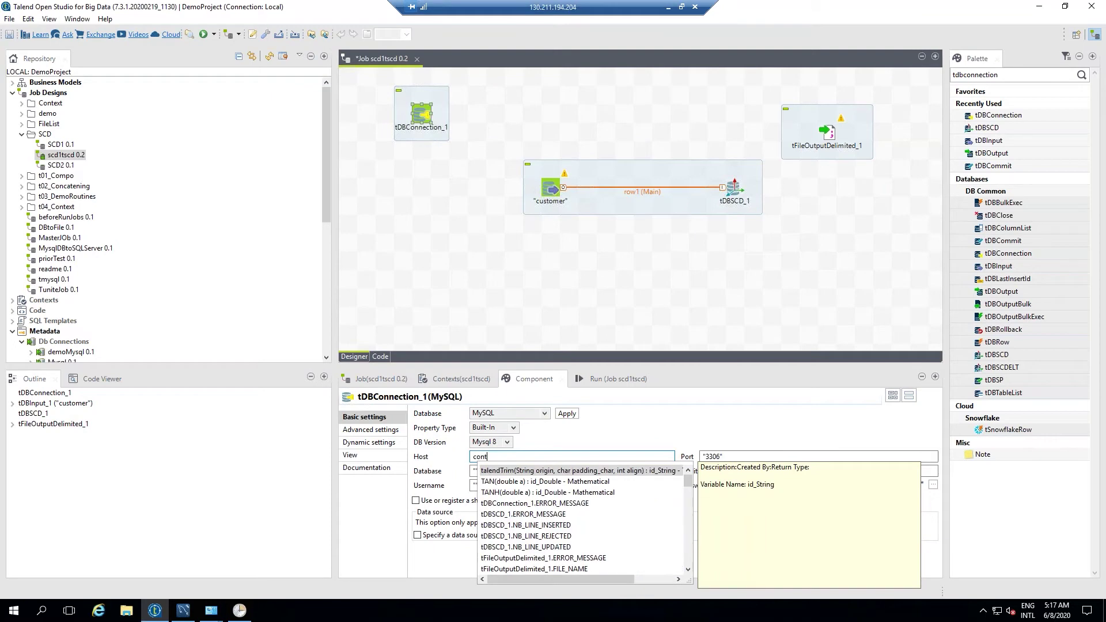
pyautogui.scroll(-10, 576, 498)
pyautogui.scroll(-6, 576, 498)
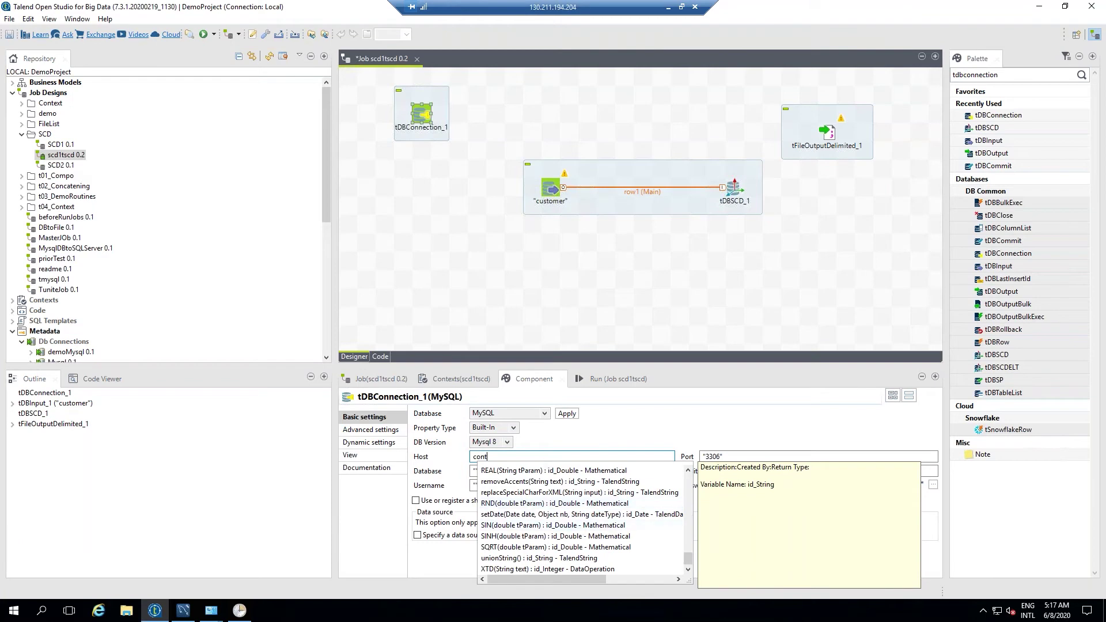
pyautogui.write('ext')
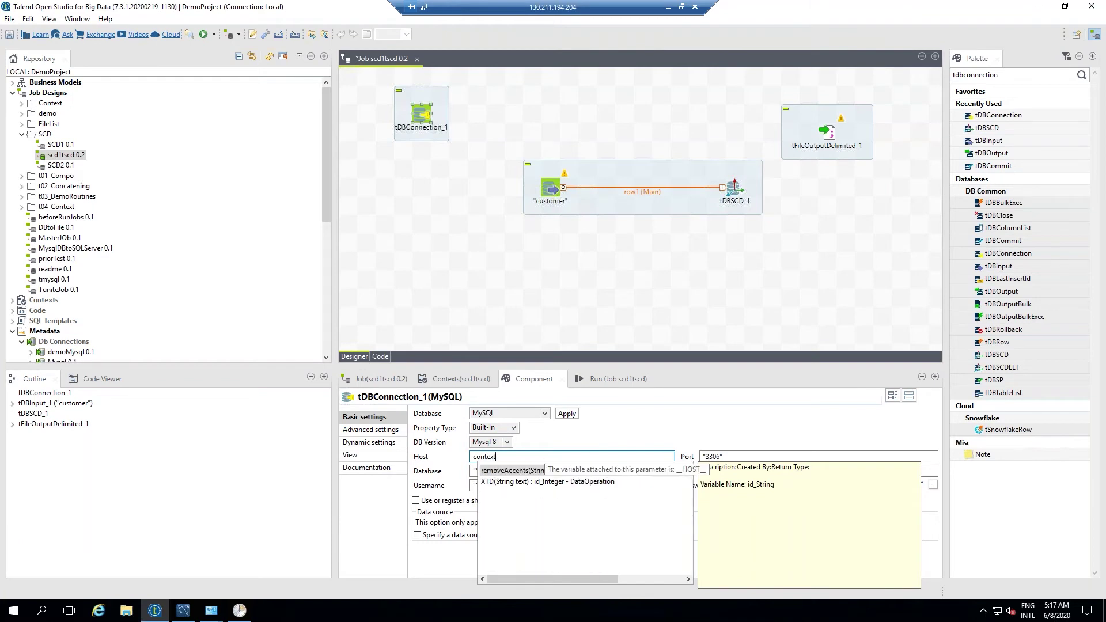
pyautogui.doubleClick(468, 457)
pyautogui.press('BackSpace')
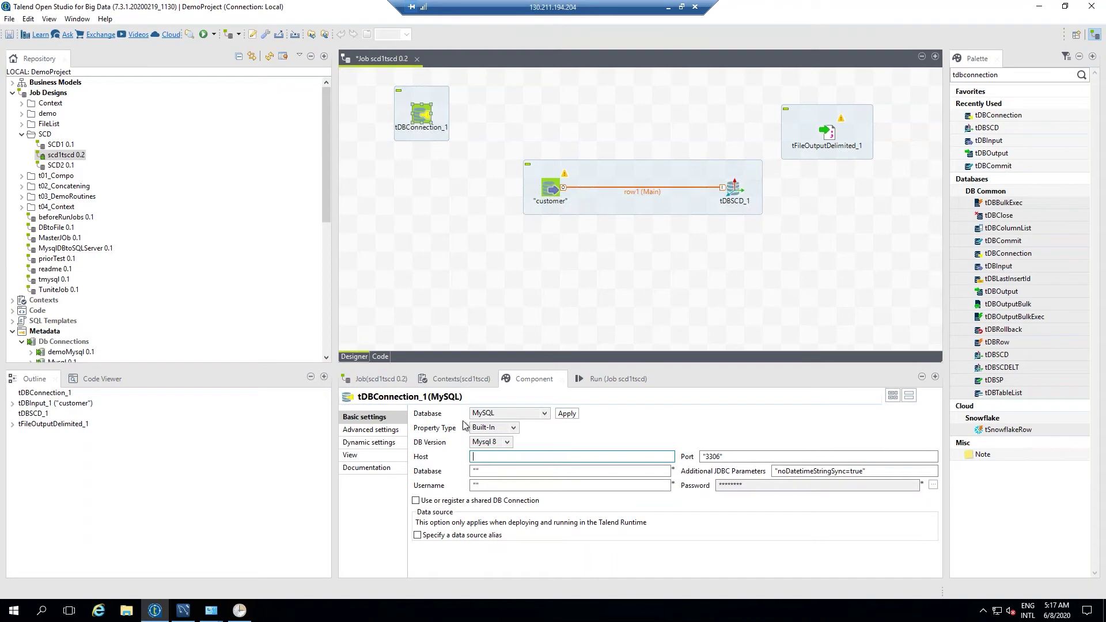
# - Delete the tDBConnection subjob and place a fresh tDBConnection component above the customer subjob
pyautogui.click(442, 115)
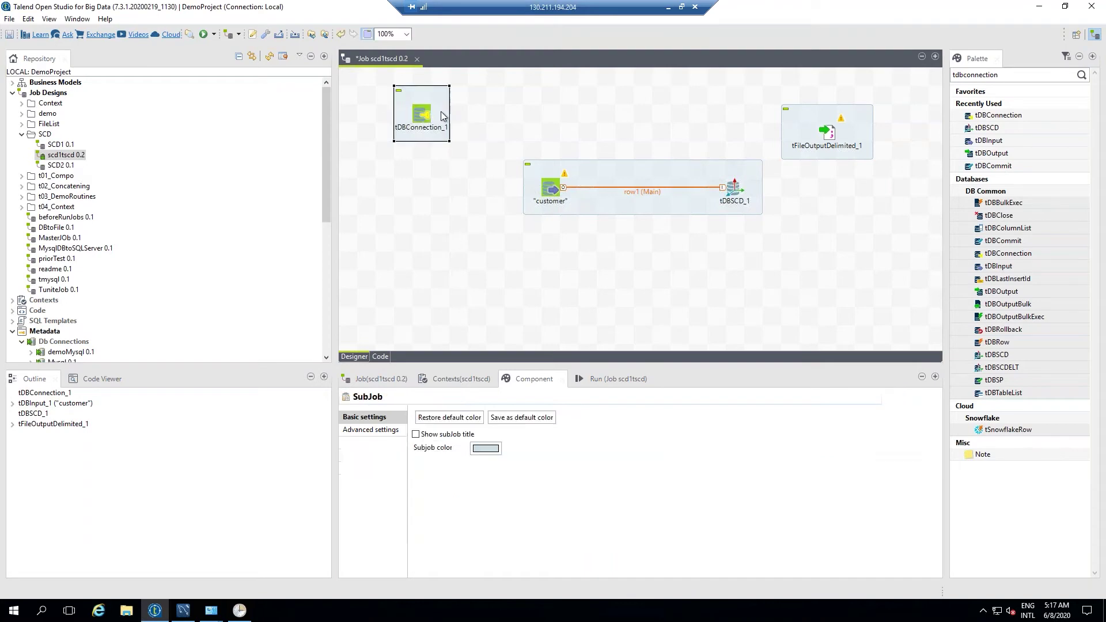
pyautogui.press('Delete')
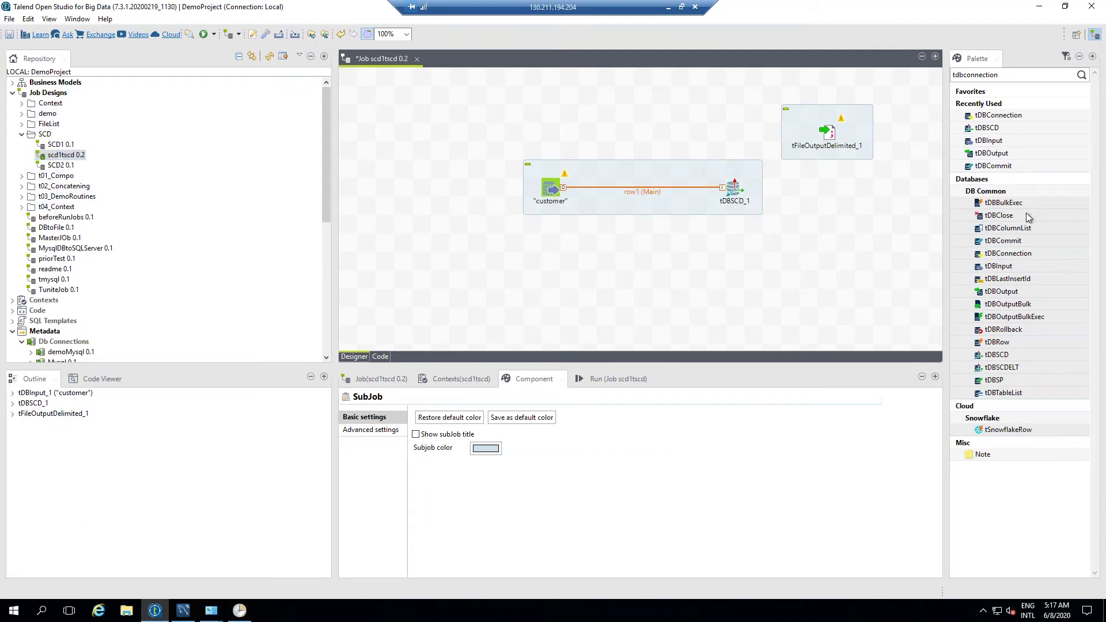
pyautogui.moveTo(1007, 259); pyautogui.dragTo(426, 104)
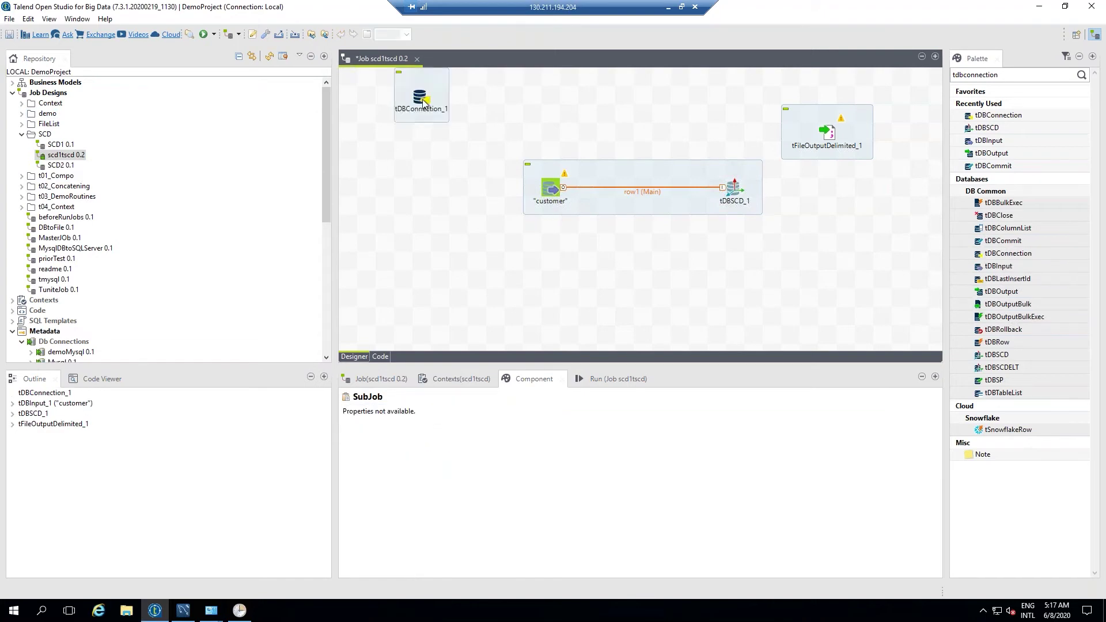
# - Choose MySQL as the database for the newly placed tDBConnection component and apply the choice
pyautogui.click(547, 416)
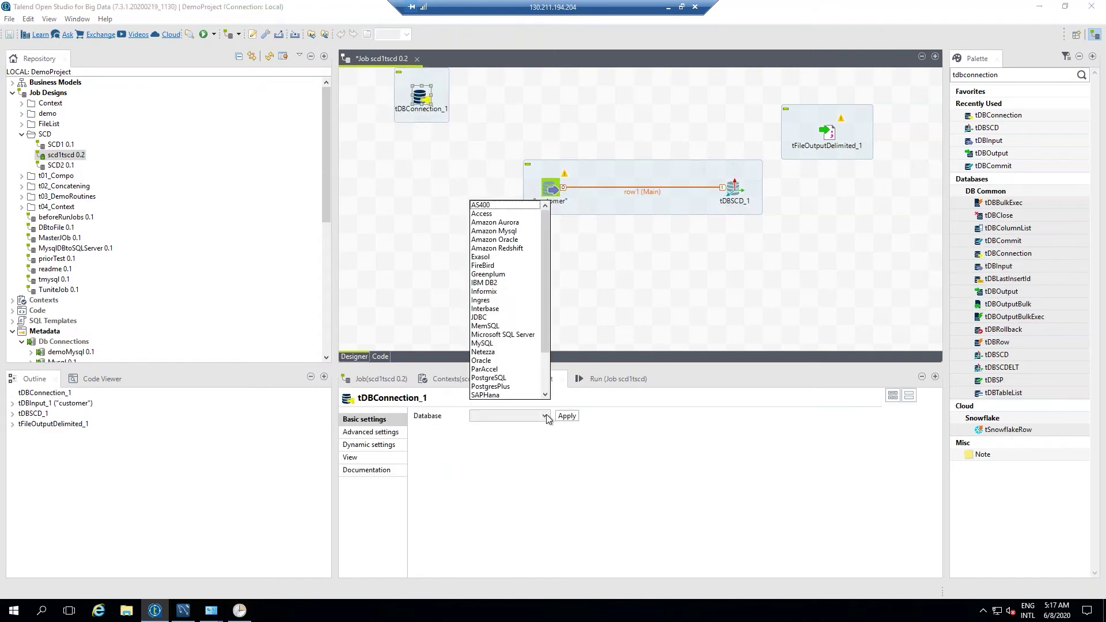
pyautogui.click(493, 345)
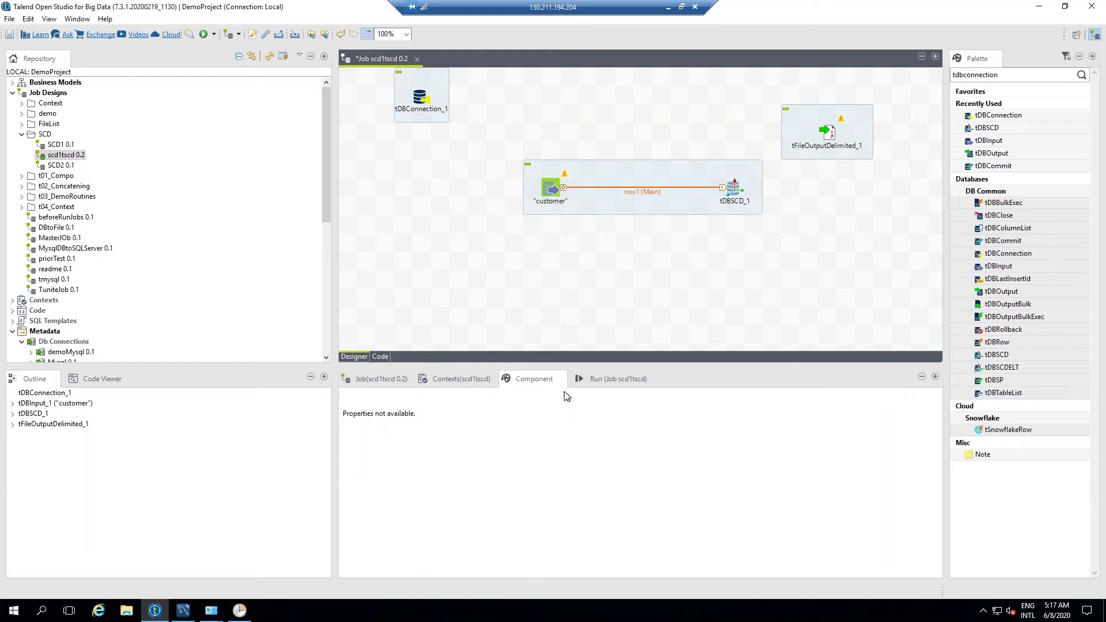
pyautogui.click(428, 118)
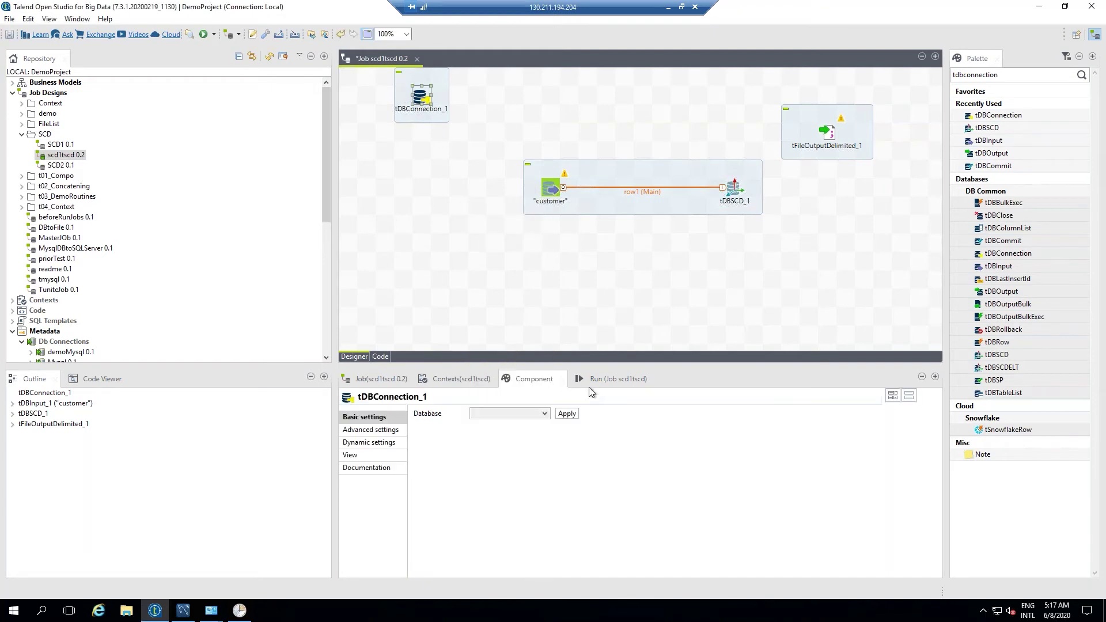
pyautogui.click(531, 416)
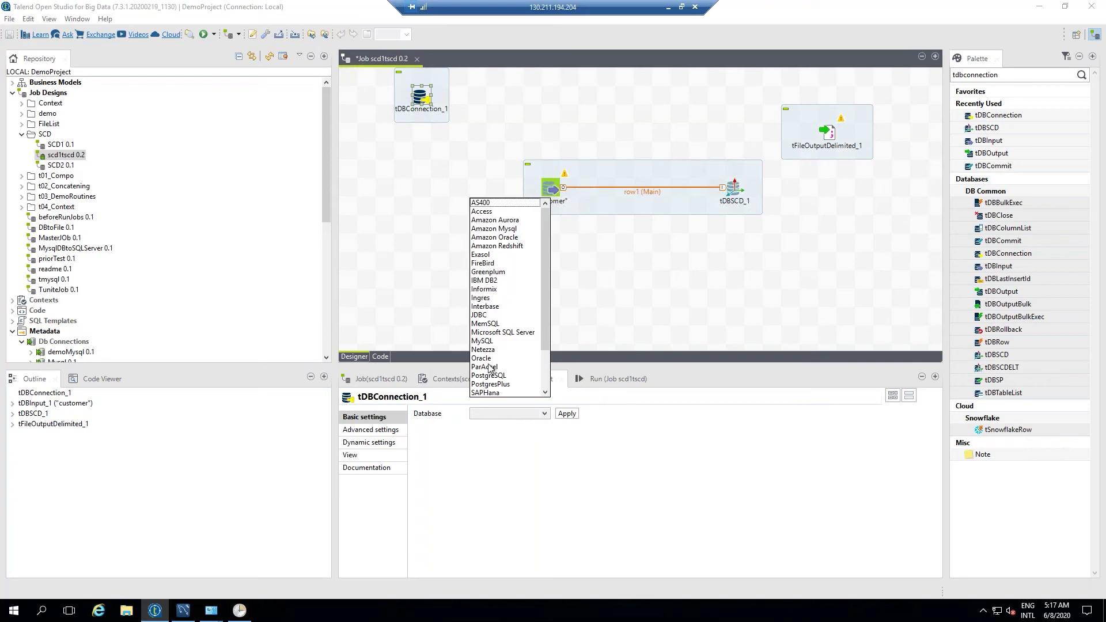
pyautogui.click(489, 348)
pyautogui.click(567, 414)
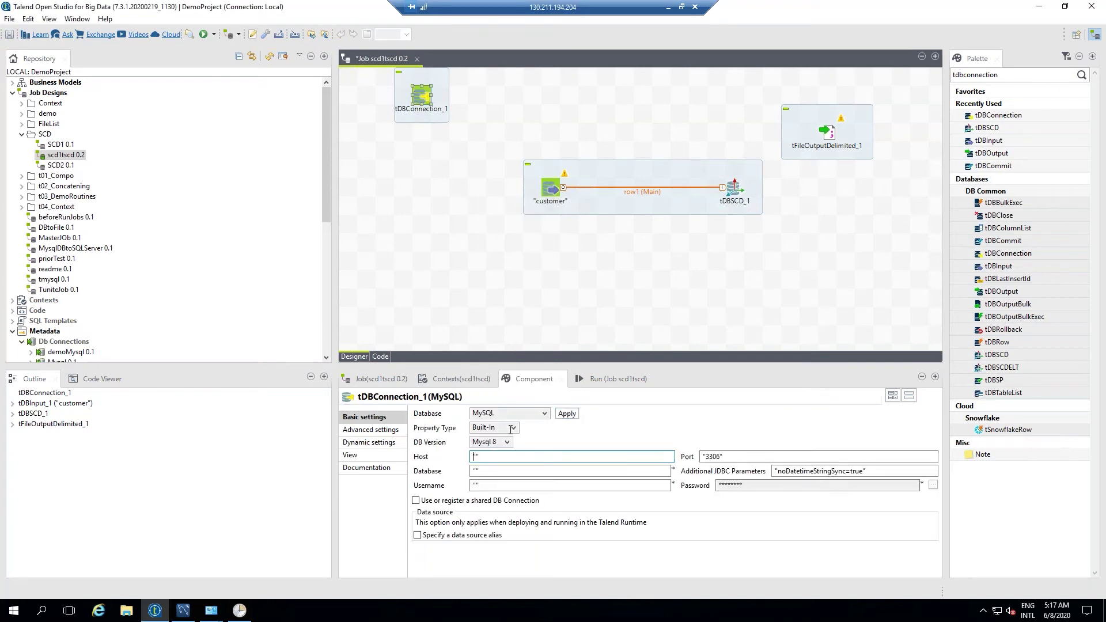
# - Switch the connection's property type to Repository and link it to the Mysql 0.1 database connection
pyautogui.click(511, 428)
pyautogui.click(507, 447)
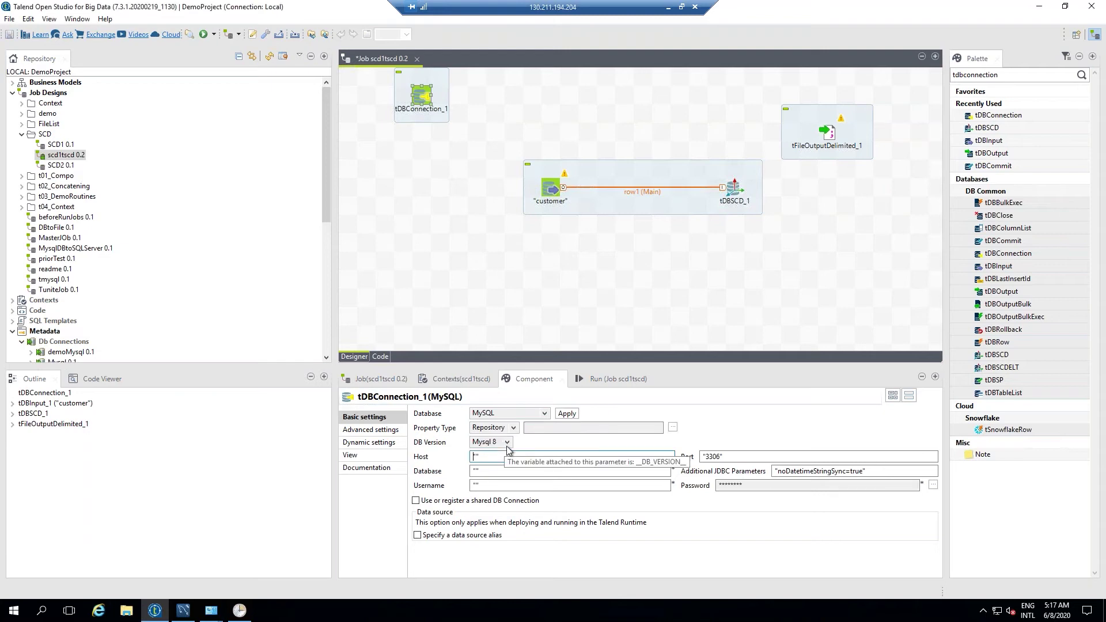
pyautogui.click(672, 428)
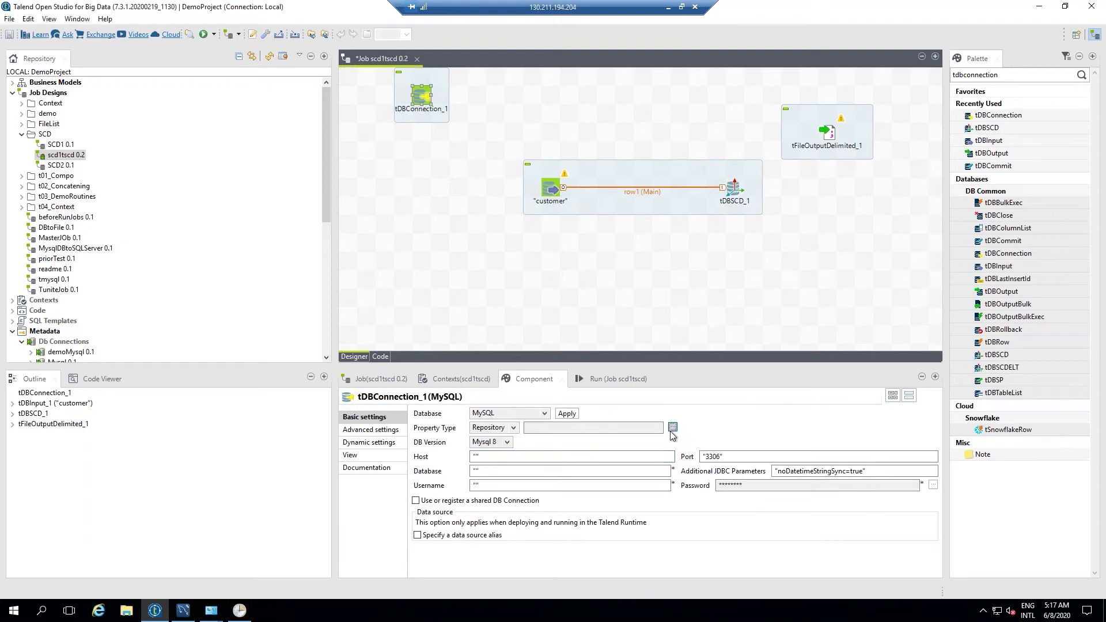
pyautogui.click(436, 158)
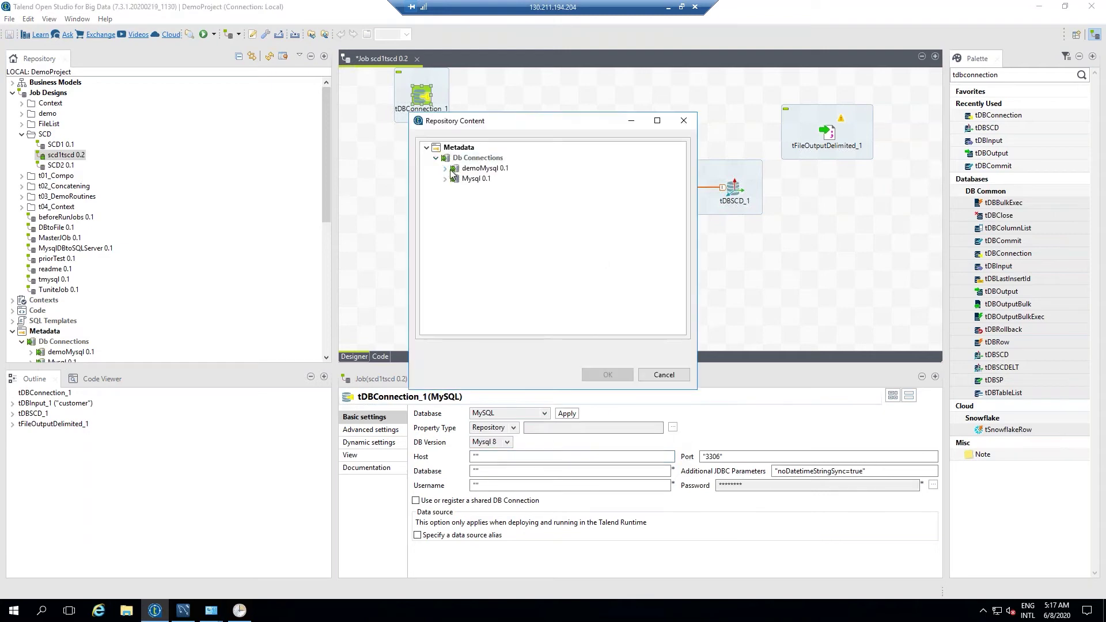
pyautogui.click(474, 179)
pyautogui.click(594, 377)
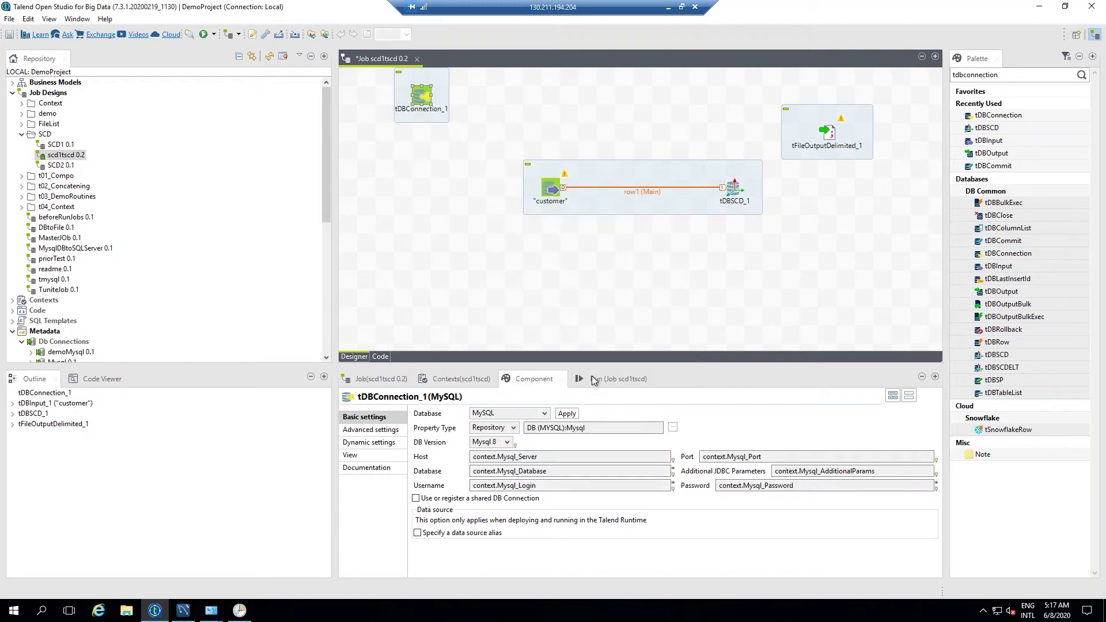
# - Set the property type of tDBSCD_1 to Repository, using the Mysql 0.1 database connection
pyautogui.click(735, 196)
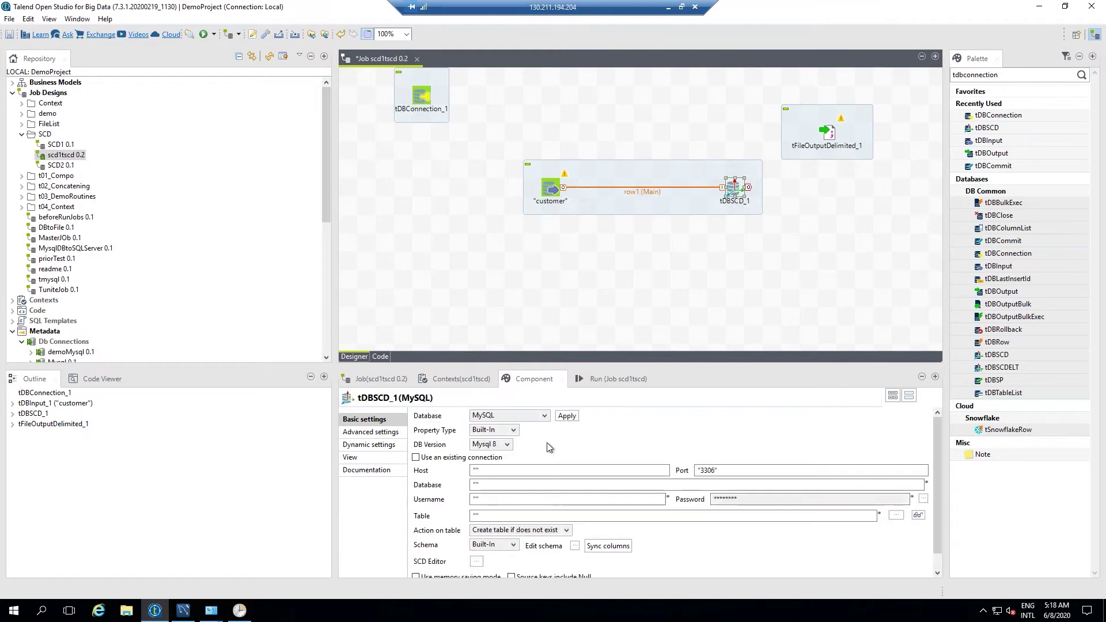
pyautogui.click(514, 431)
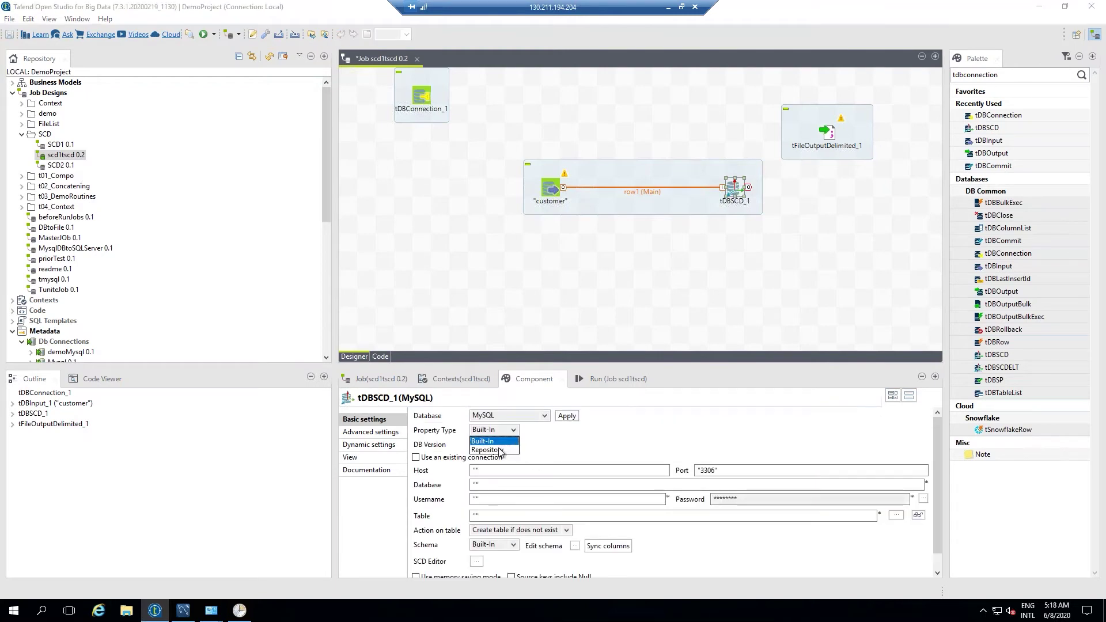
pyautogui.click(499, 451)
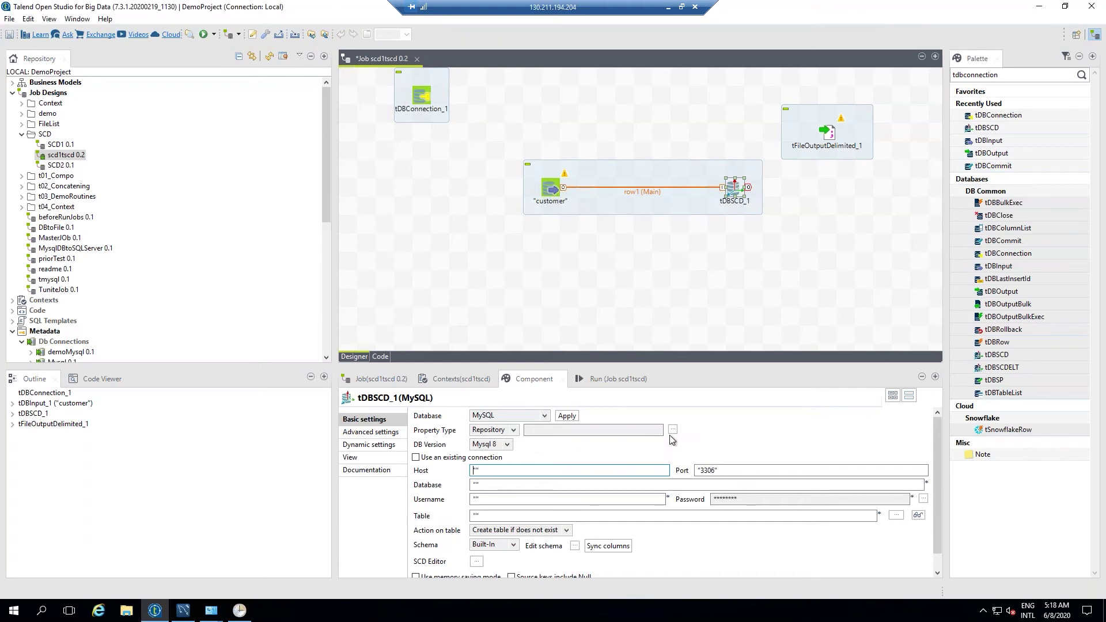
pyautogui.click(674, 431)
pyautogui.click(436, 158)
pyautogui.doubleClick(476, 179)
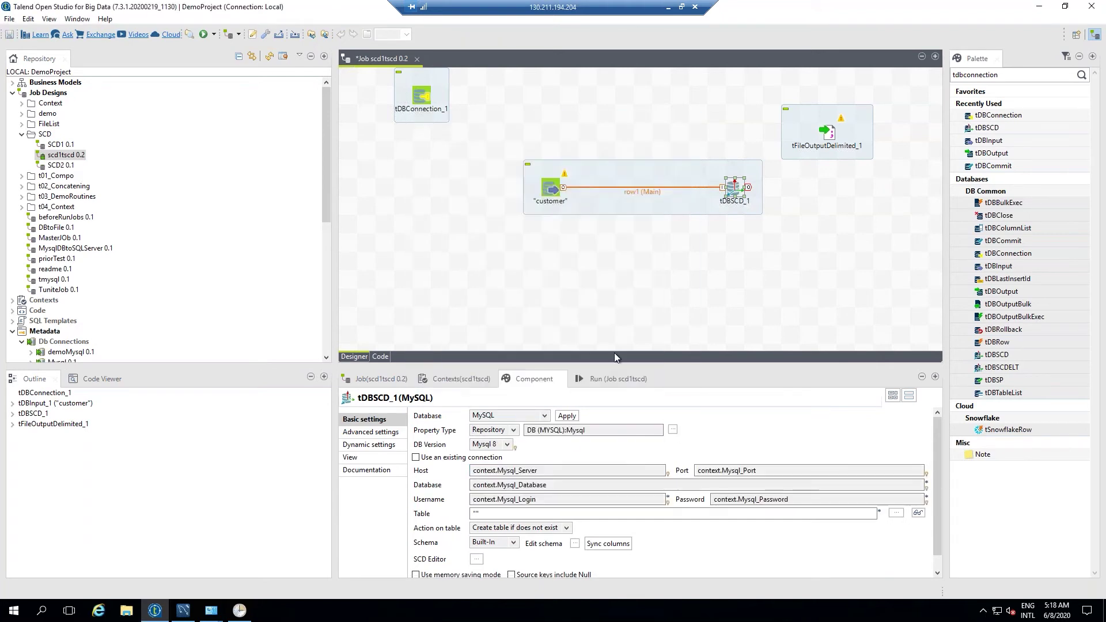
# - Enter dim_customer_scd1 as the target table name of tDBSCD_1
pyautogui.scroll(-1, 935, 561)
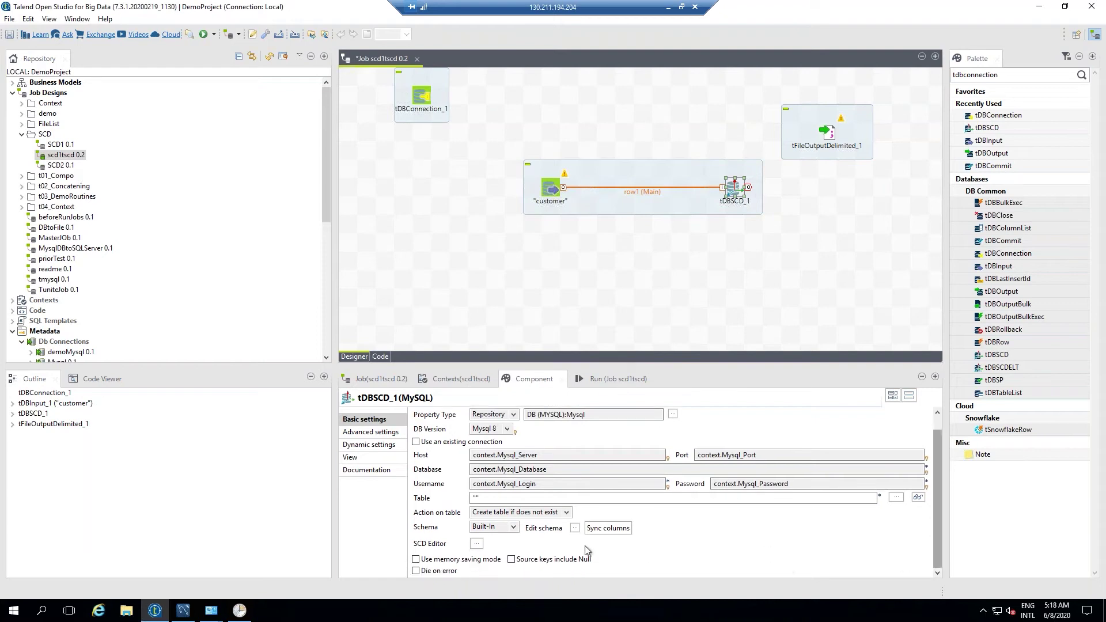
pyautogui.click(477, 500)
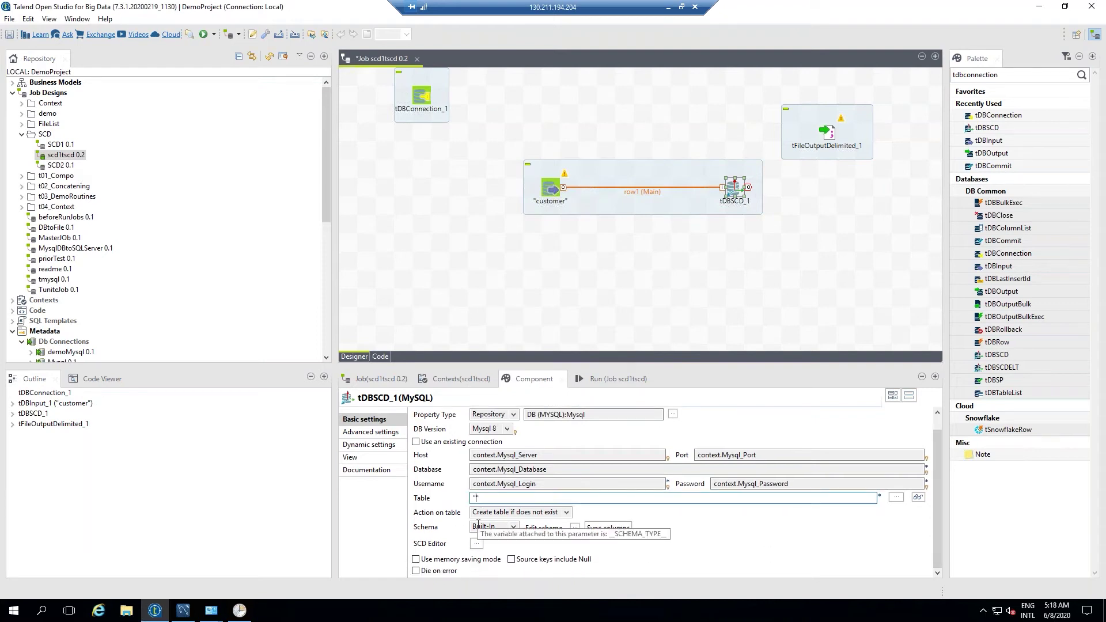
pyautogui.write('dim_customer_scd1')
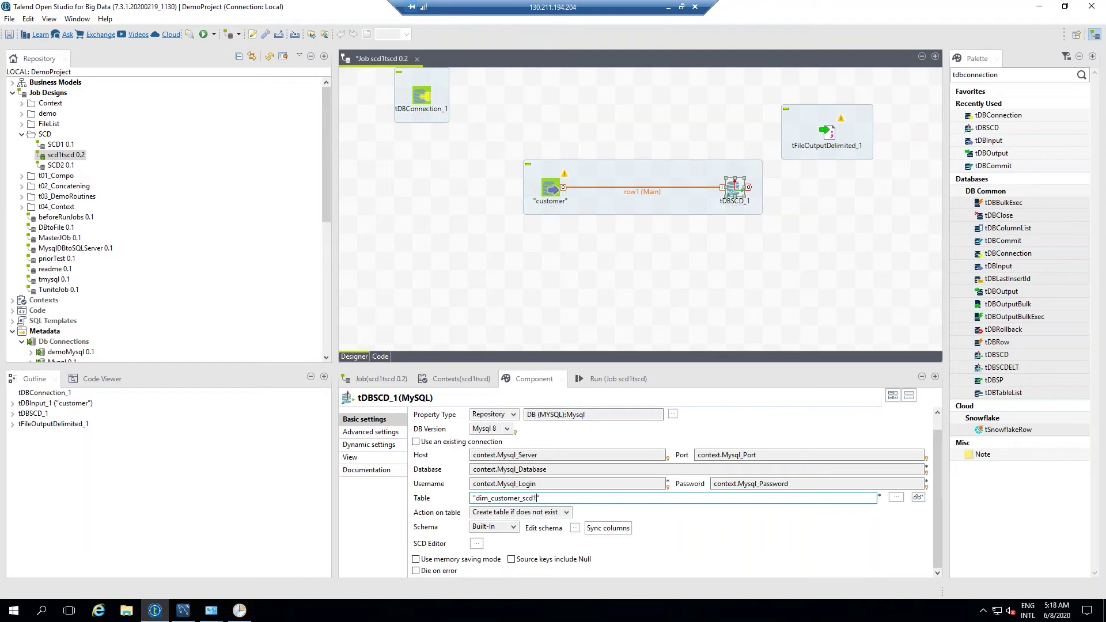
# - Clear the key flag of customer_id in the output schema of tDBSCD_1
pyautogui.click(576, 531)
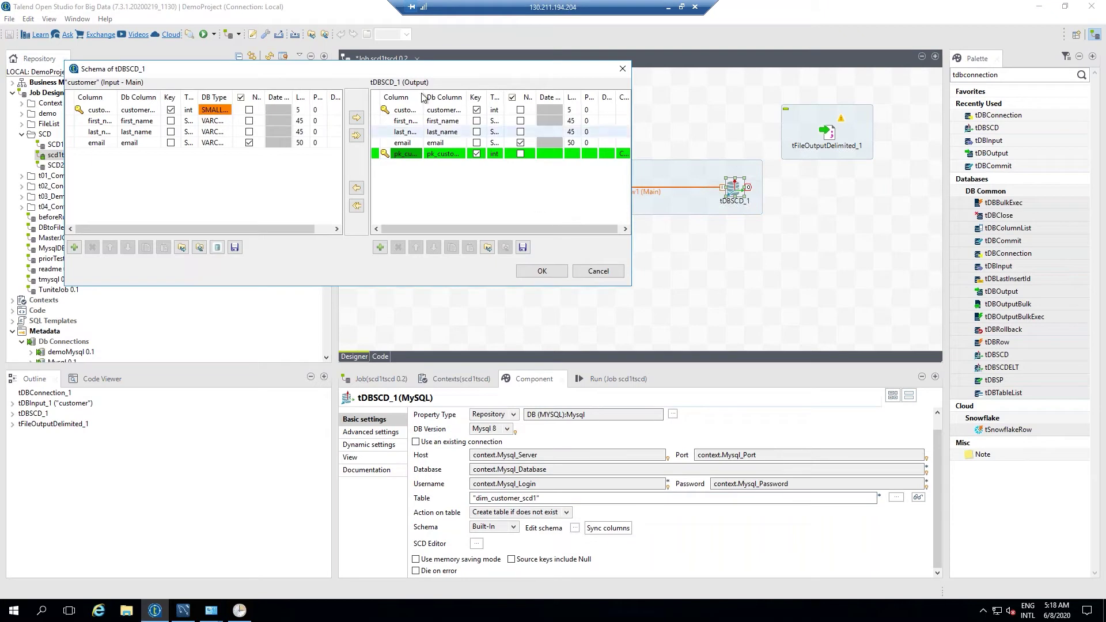
pyautogui.moveTo(424, 95); pyautogui.dragTo(487, 97)
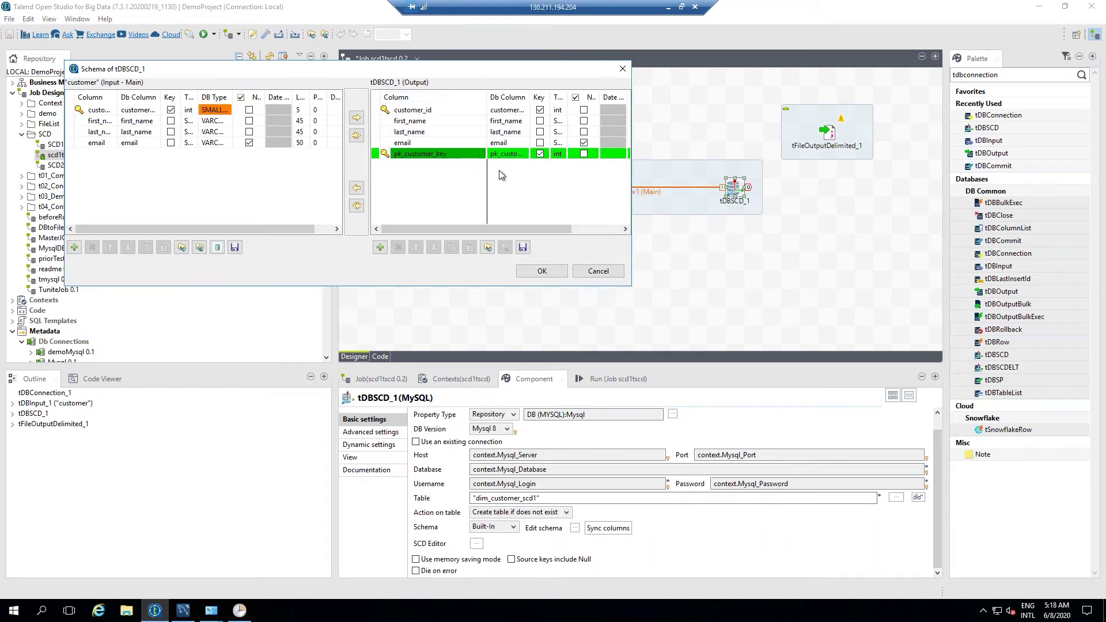
pyautogui.click(410, 109)
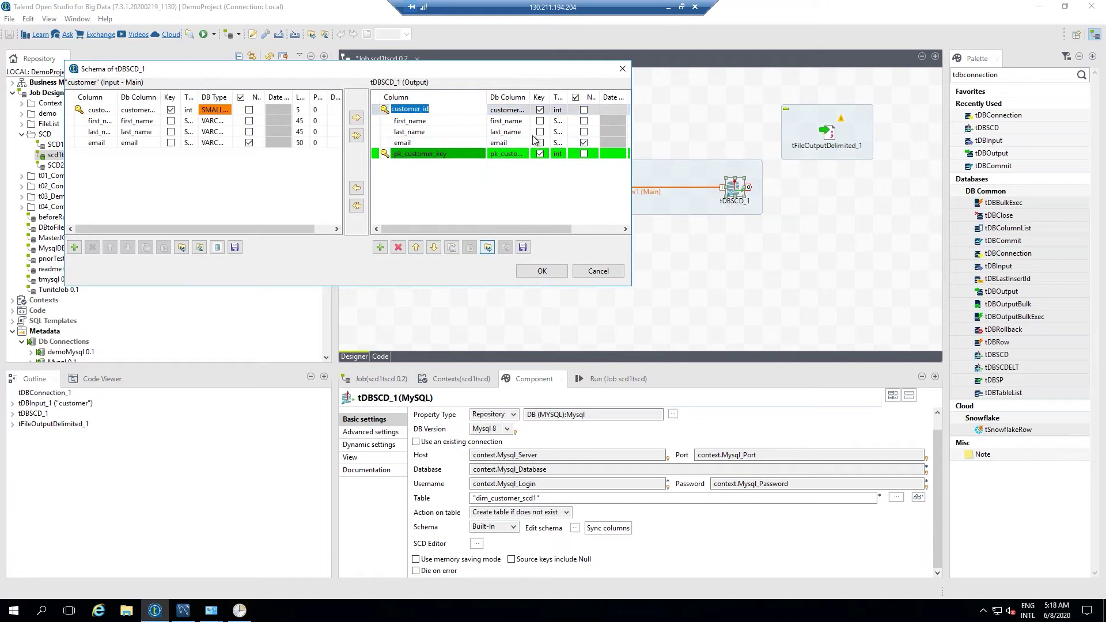
pyautogui.click(540, 110)
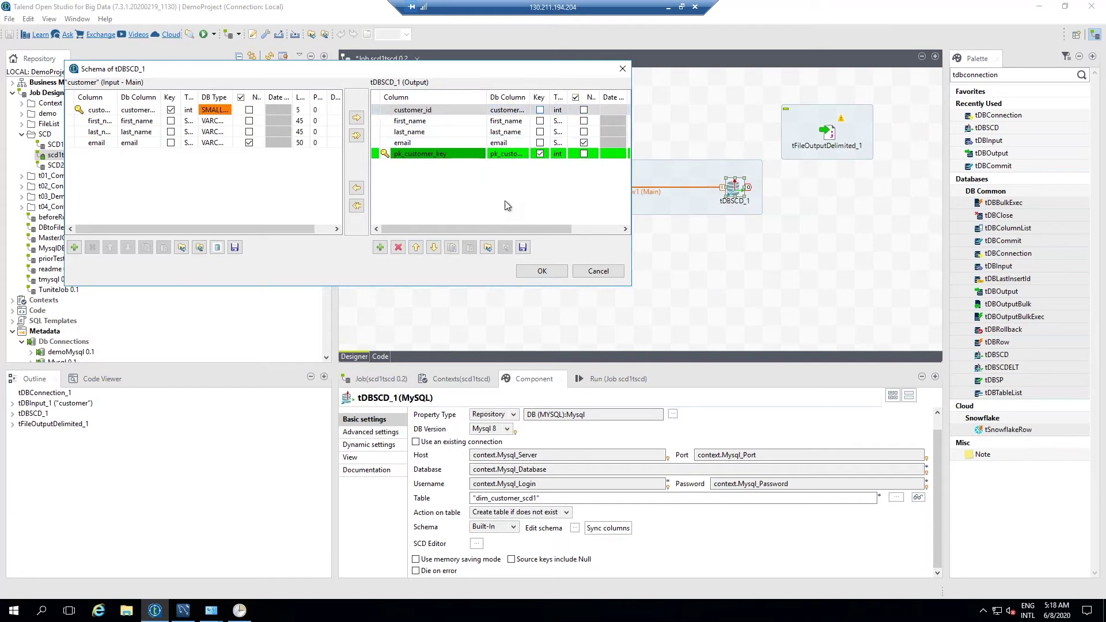
pyautogui.click(540, 272)
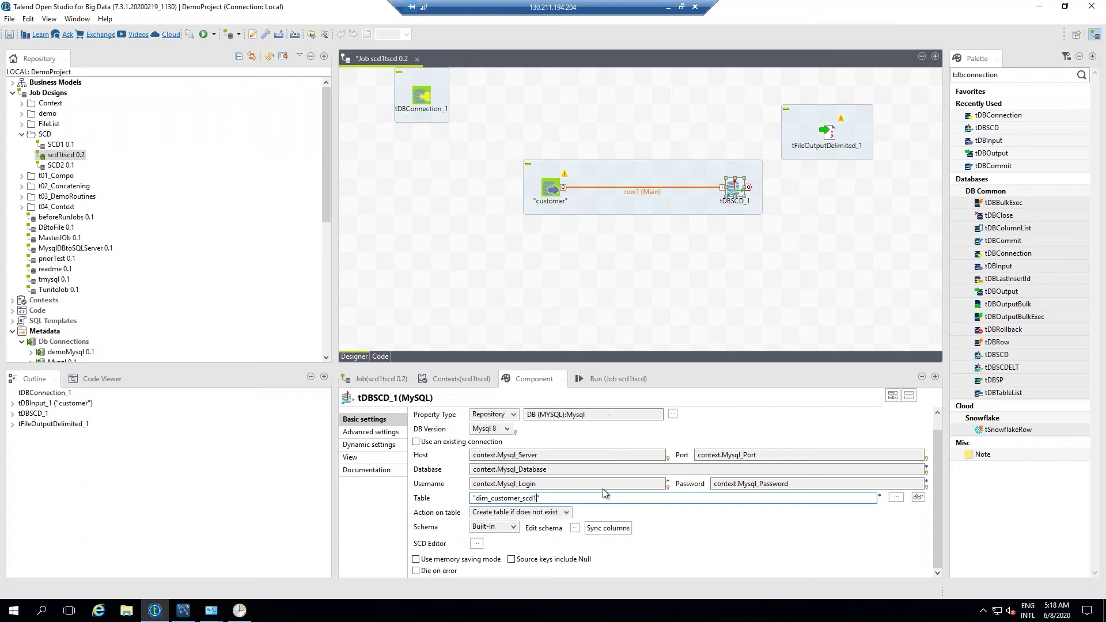
# - Sync the columns of tDBSCD_1 with its input and remove customer_id as a key in the output schema
pyautogui.click(603, 531)
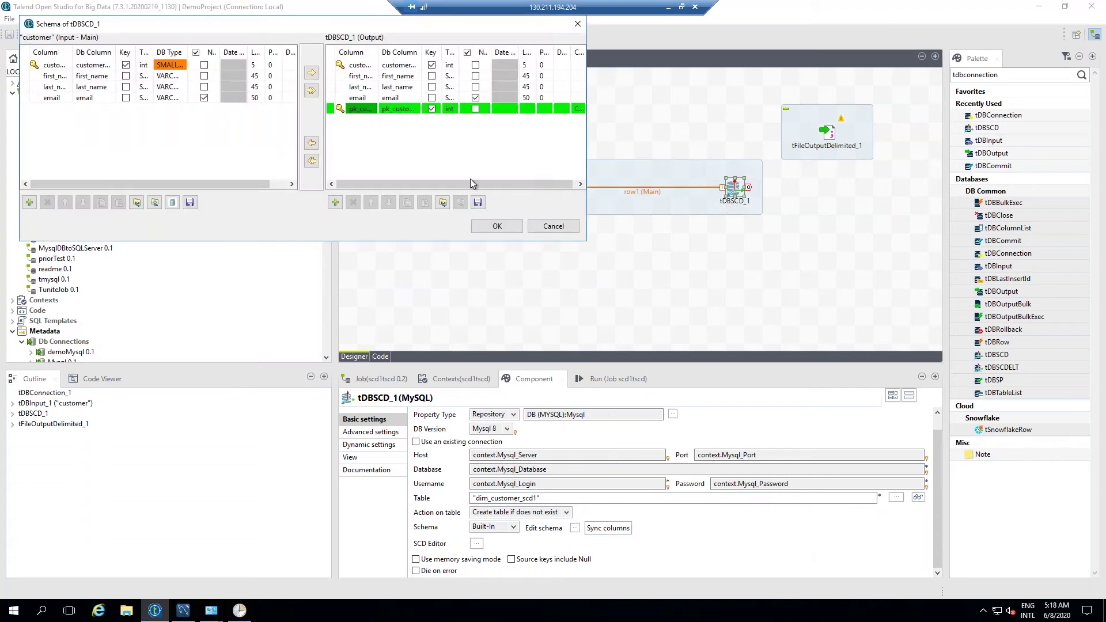
pyautogui.click(372, 65)
pyautogui.click(432, 65)
pyautogui.click(497, 226)
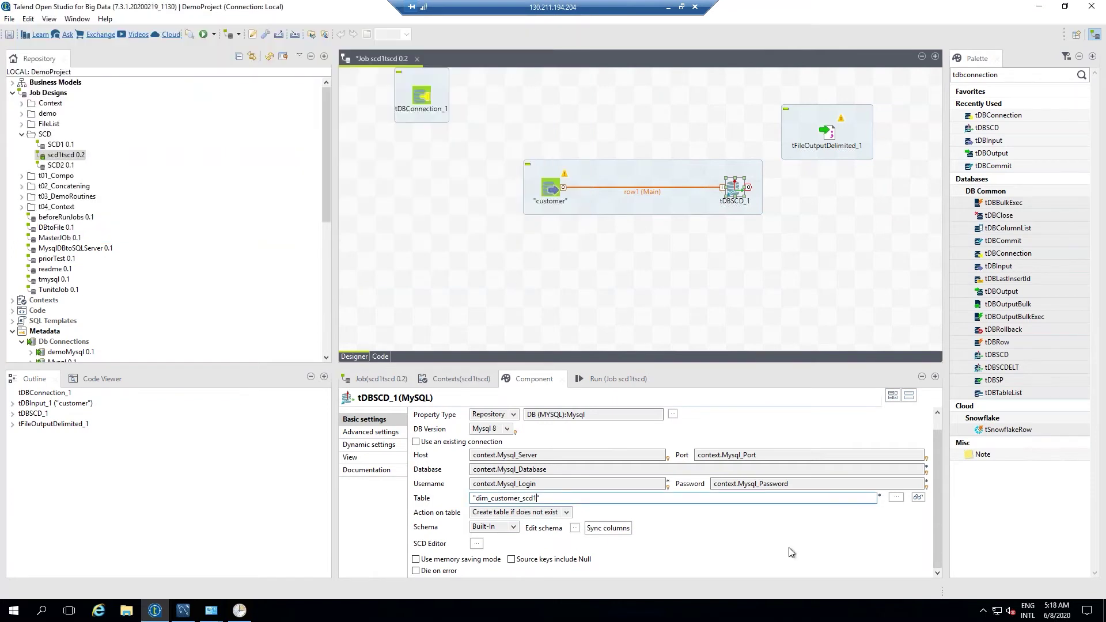
# - In the SCD editor of tDBSCD_1, set the versioning start creation to Job start time and the end creation to Fixed year value
pyautogui.click(476, 544)
pyautogui.click(622, 305)
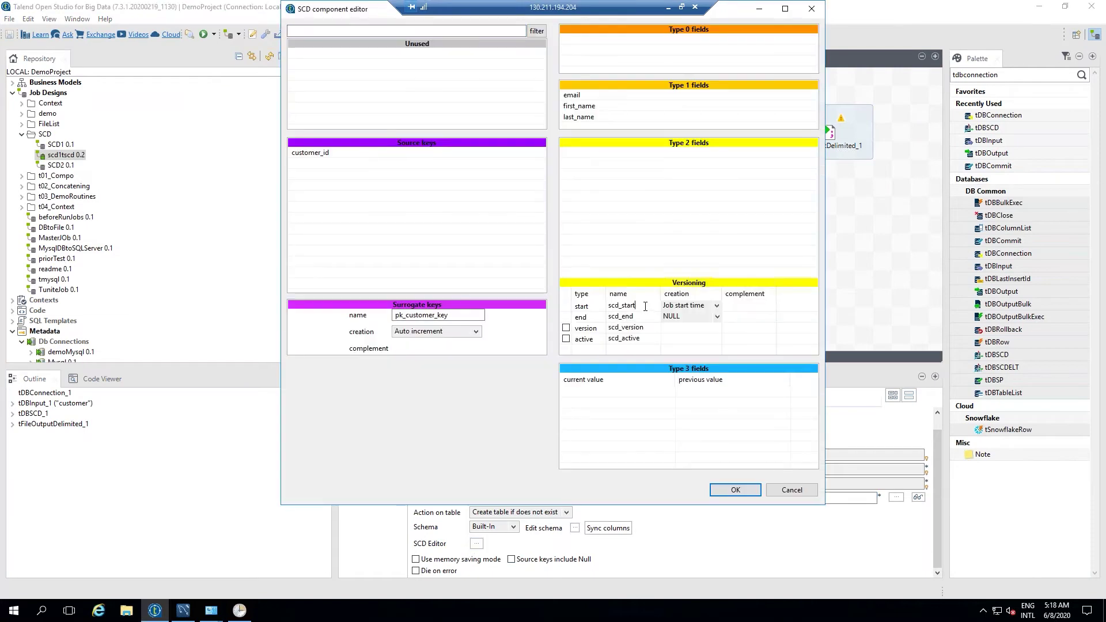
pyautogui.click(717, 309)
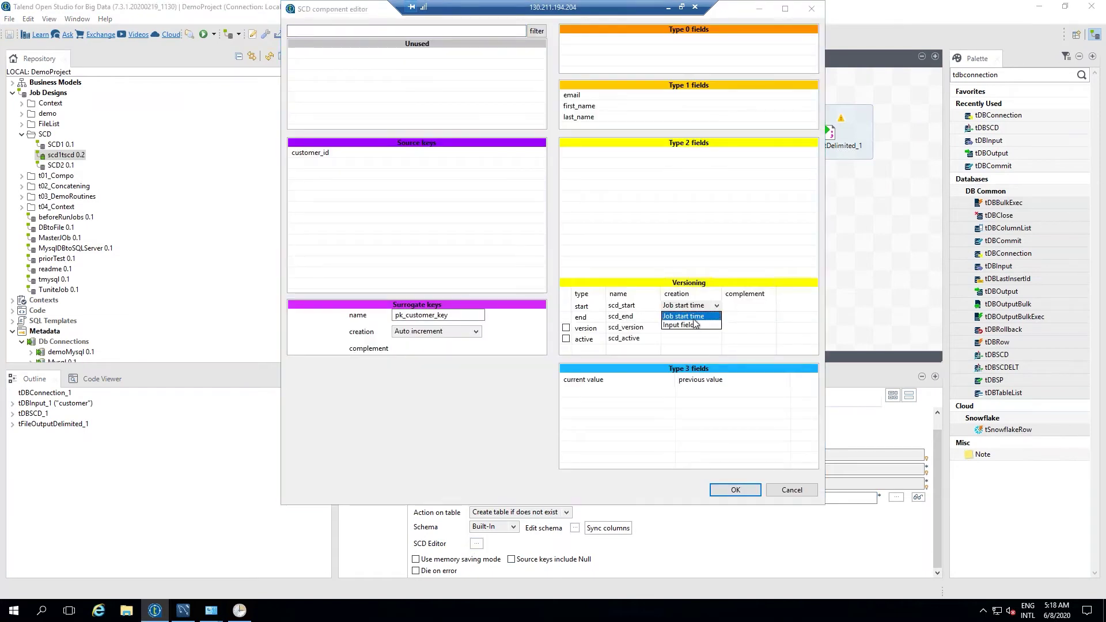
pyautogui.click(691, 317)
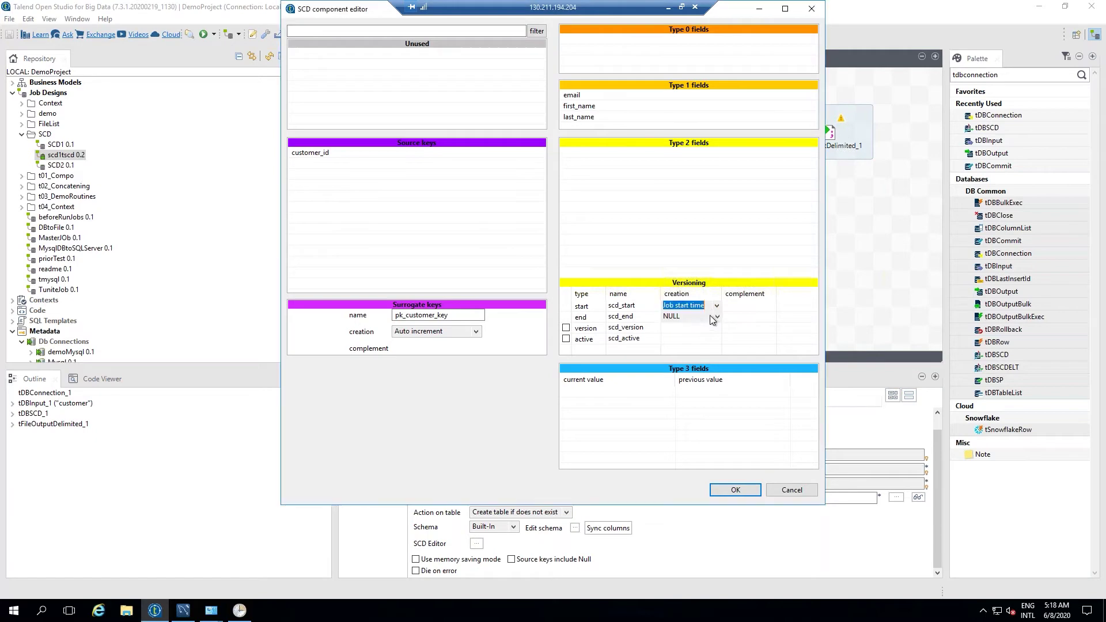
pyautogui.click(717, 316)
pyautogui.click(703, 337)
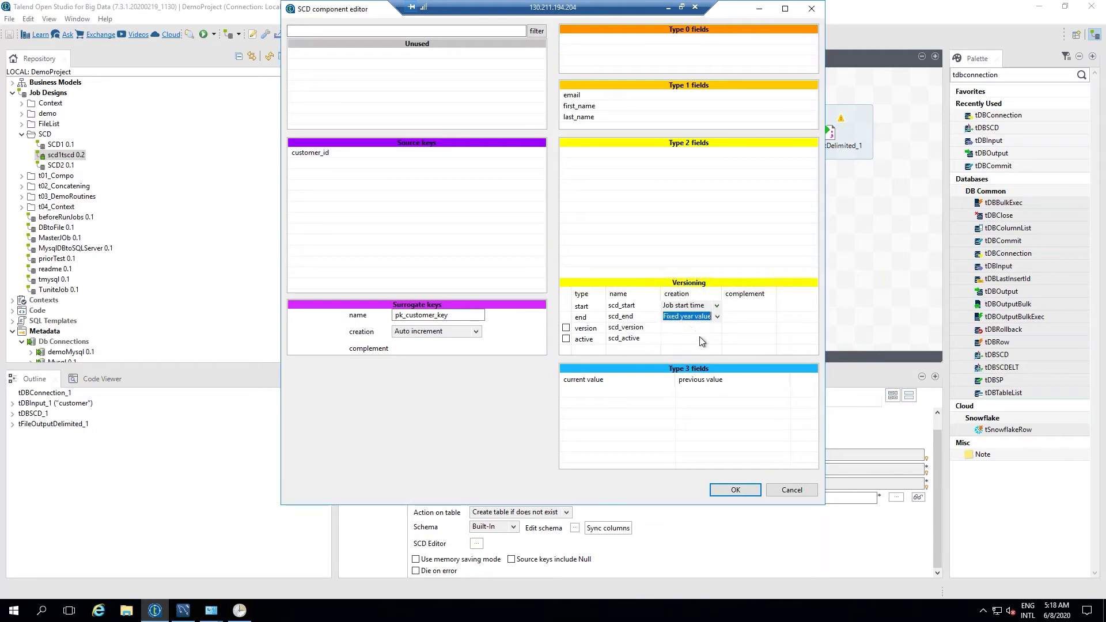
# - Name the versioning start field create_date and the end field end_date, and check the schema of tDBSCD_1
pyautogui.click(645, 305)
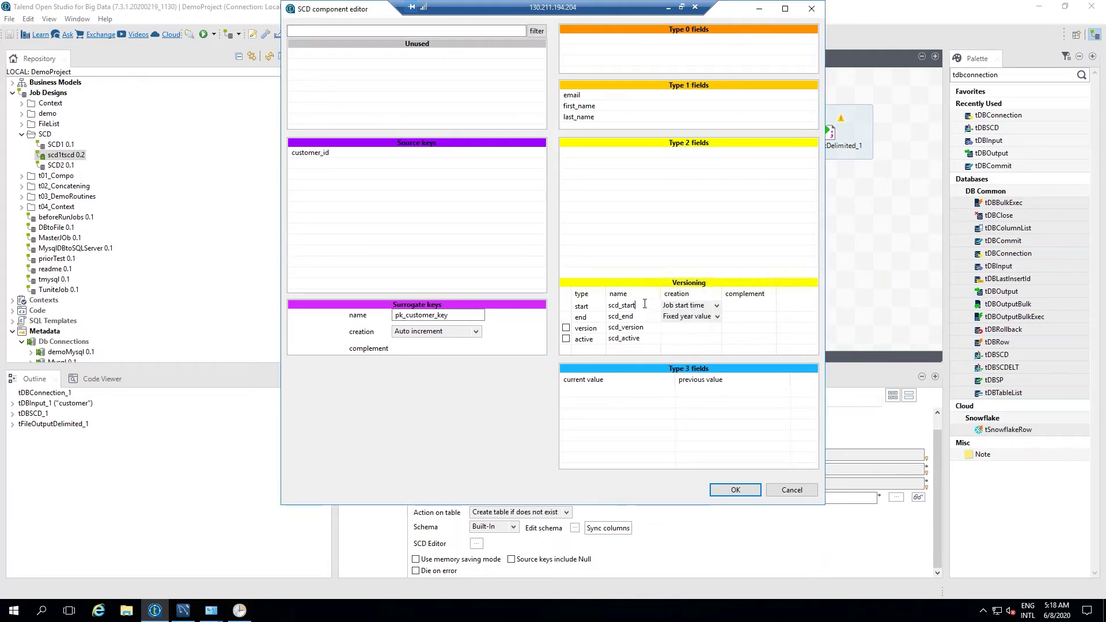
pyautogui.doubleClick(645, 304)
pyautogui.write('create_date')
pyautogui.doubleClick(657, 317)
pyautogui.press('BackSpace')
pyautogui.write('end_date')
pyautogui.click(737, 490)
pyautogui.click(575, 541)
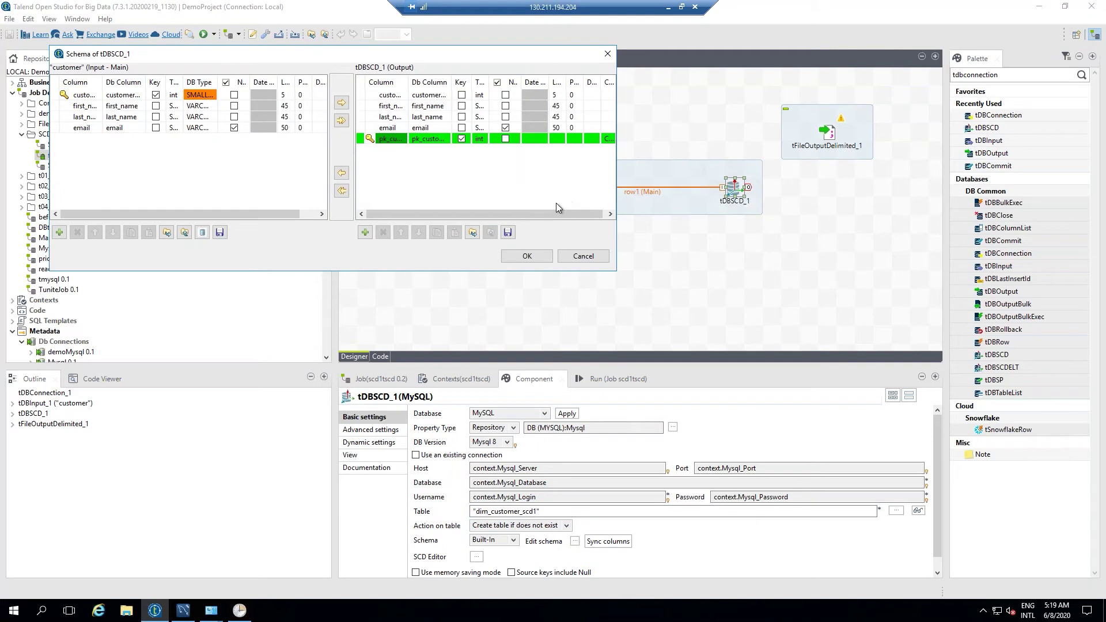
pyautogui.click(530, 257)
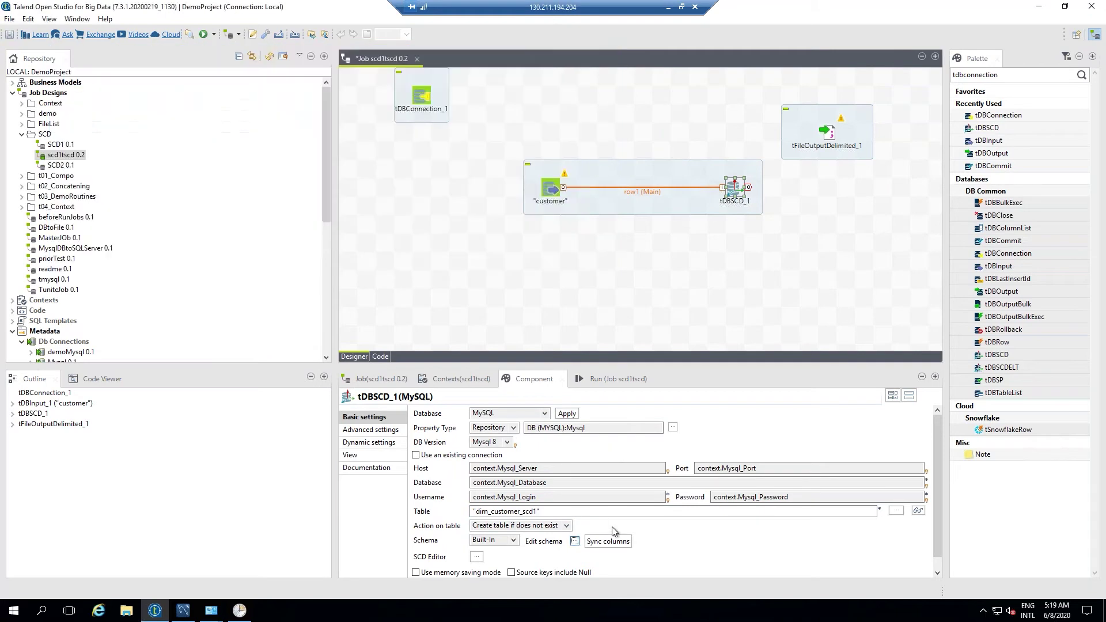
# - In the SCD editor, use Job start time for scd_start and Fixed year value 2099 for scd_end, and save the job
pyautogui.click(478, 558)
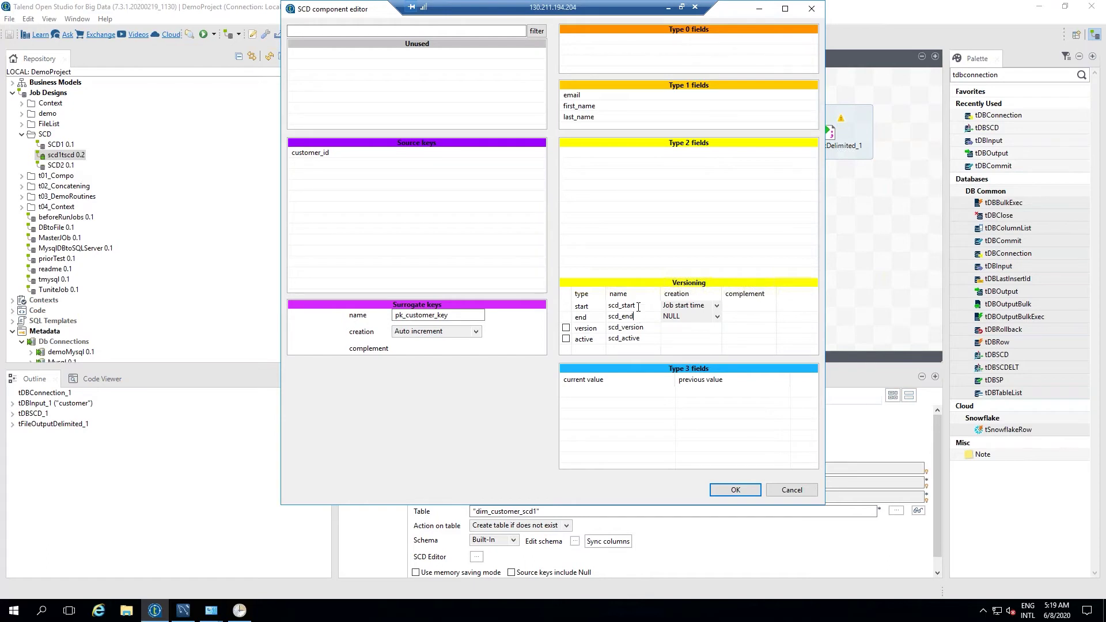
pyautogui.press('Tab')
pyautogui.click(718, 306)
pyautogui.click(692, 325)
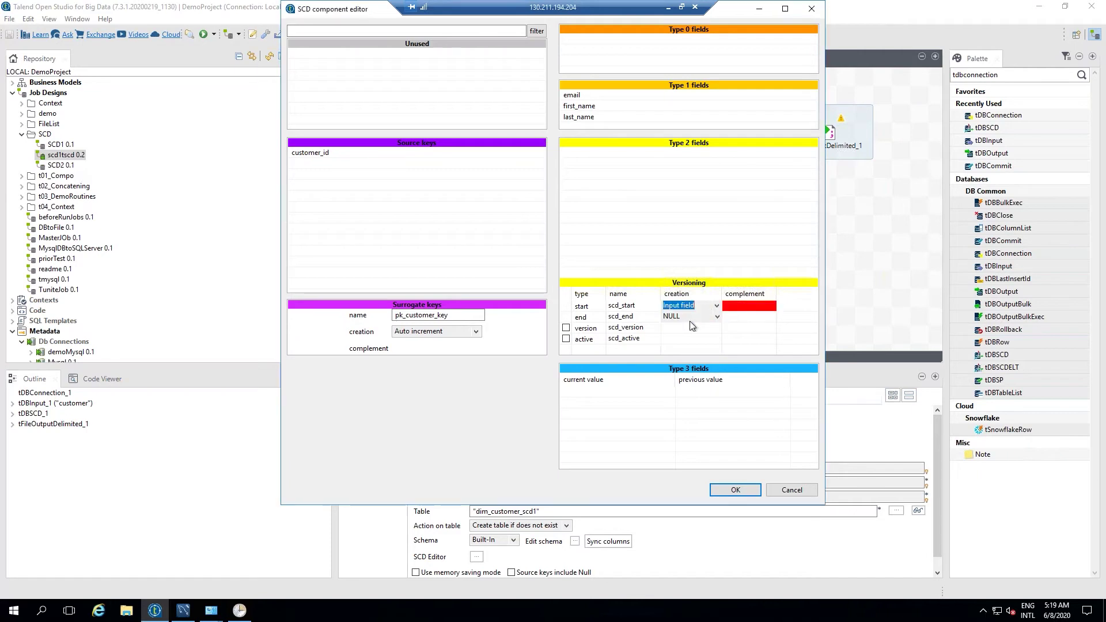
pyautogui.click(700, 308)
pyautogui.click(692, 315)
pyautogui.click(717, 316)
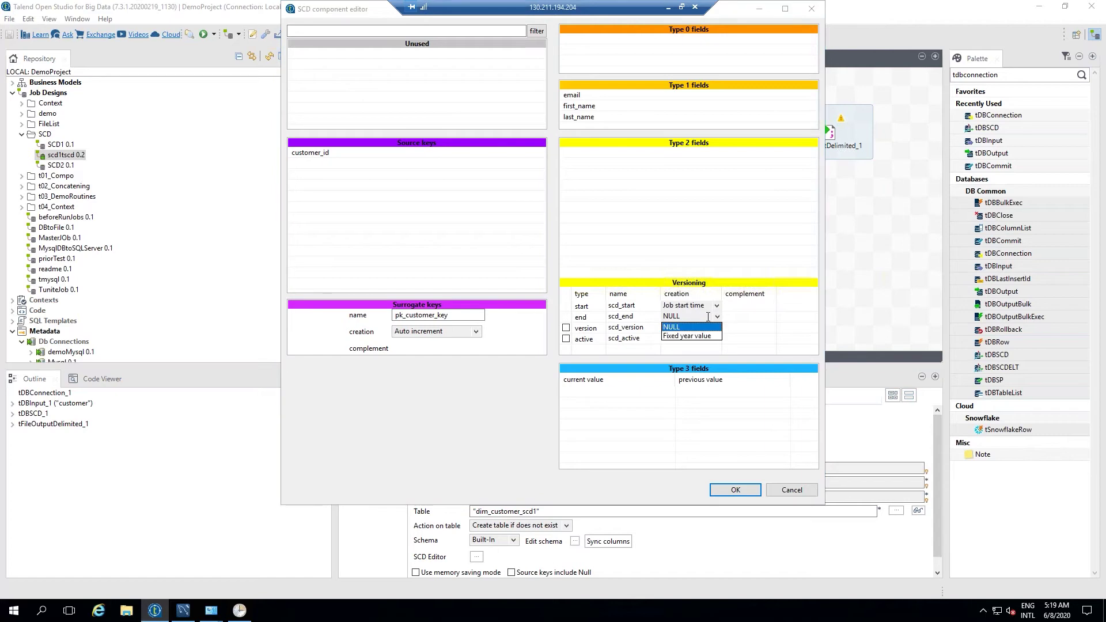
pyautogui.click(688, 336)
pyautogui.click(745, 318)
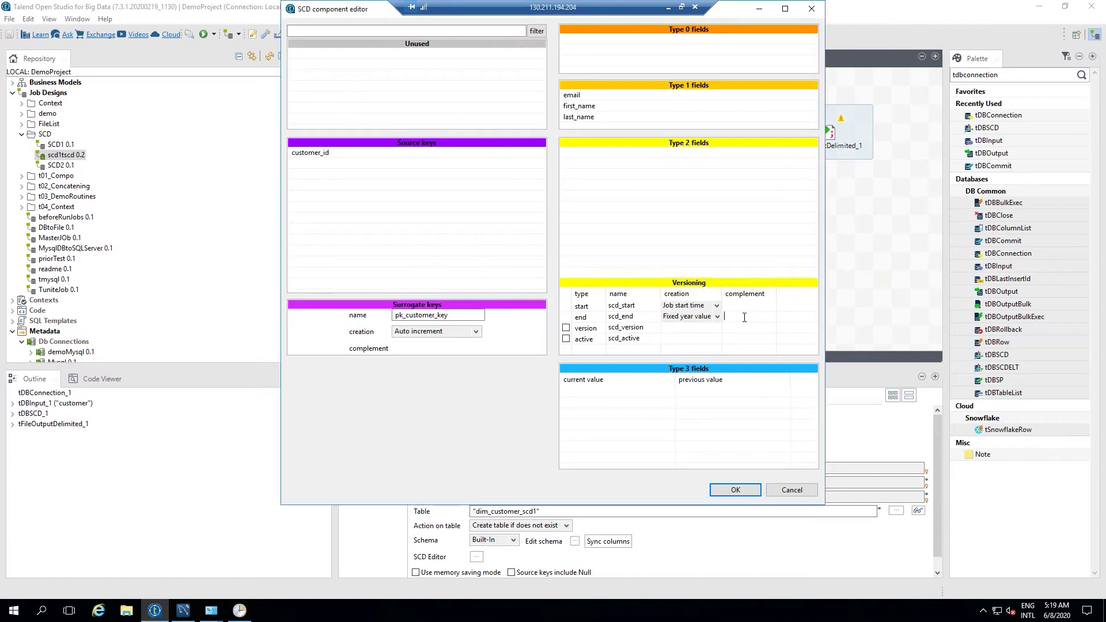
pyautogui.write('2099')
pyautogui.click(736, 491)
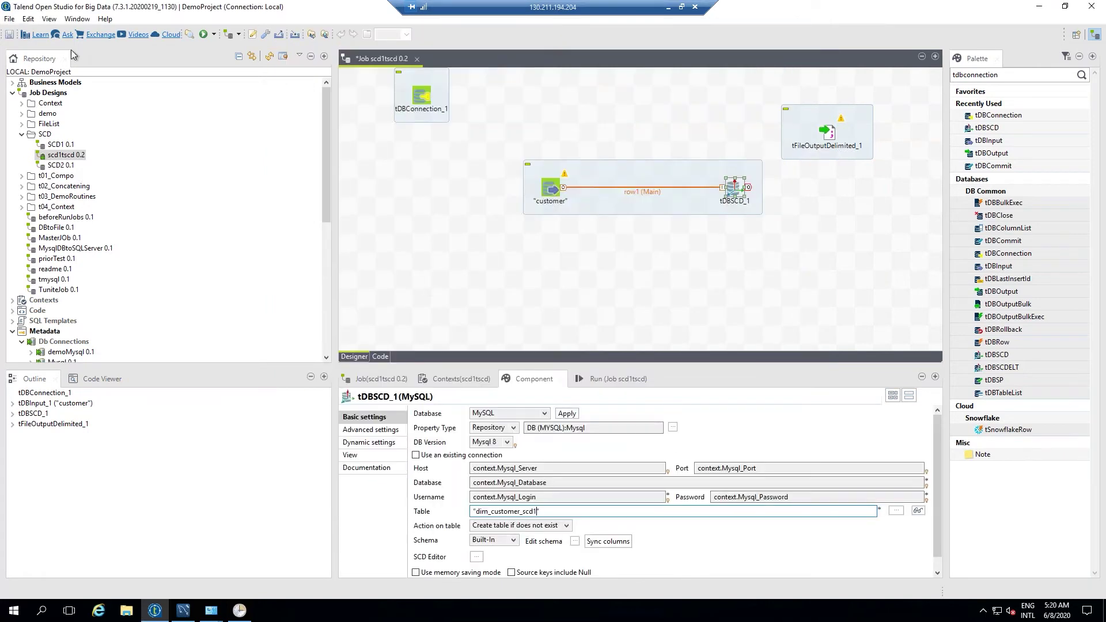
pyautogui.click(9, 34)
# - Examine the full column names and key flags in the output schema of tDBSCD_1
pyautogui.click(940, 571)
pyautogui.click(575, 529)
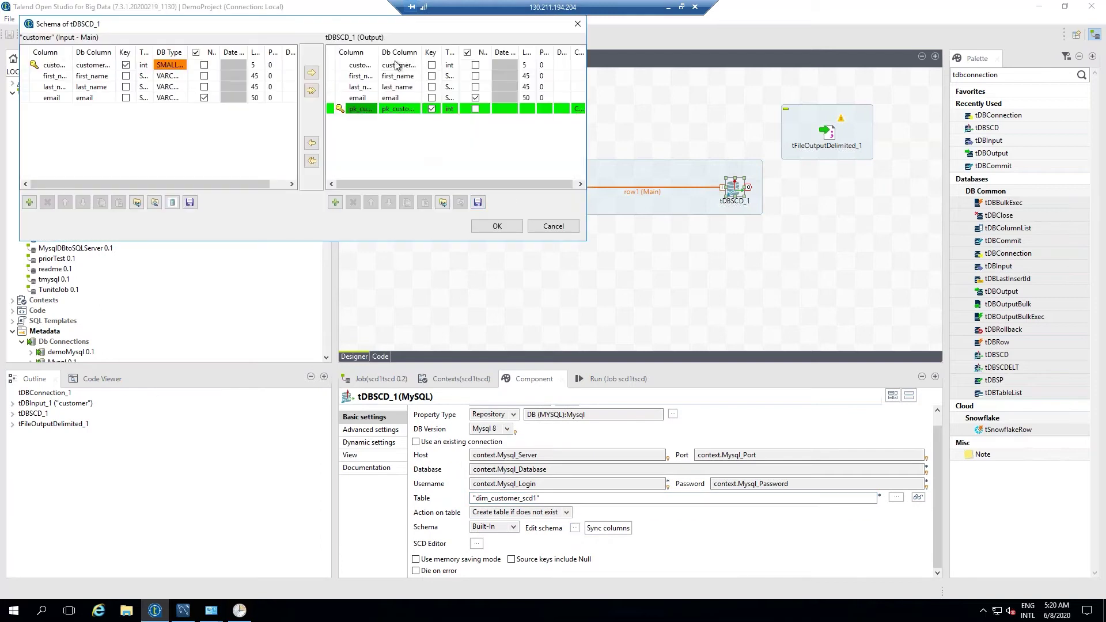
pyautogui.moveTo(379, 52); pyautogui.dragTo(429, 51)
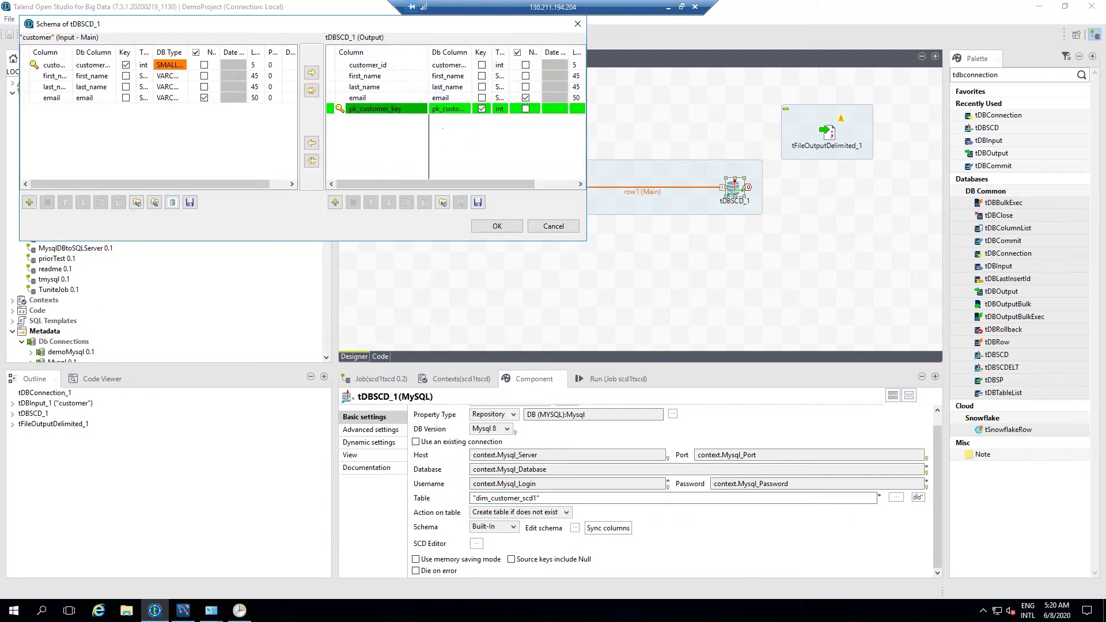
pyautogui.click(497, 226)
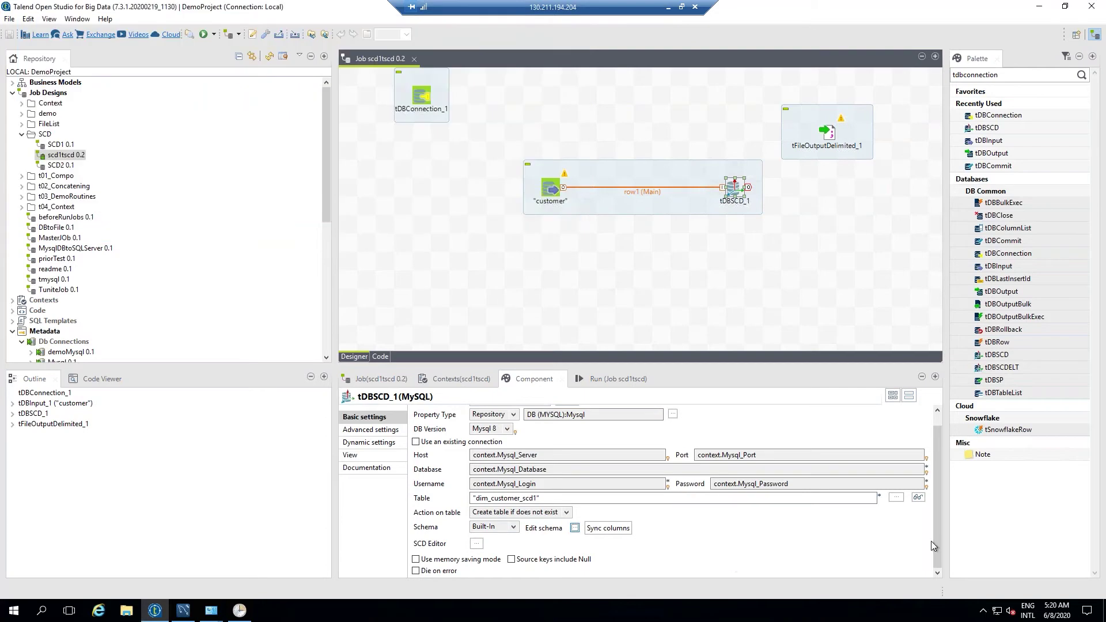
# - Connect tDBSCD_1 to tFileOutputDelimited_1 with a Rejects row
pyautogui.rightClick(744, 192)
pyautogui.moveTo(806, 191)
pyautogui.click(892, 193)
pyautogui.click(846, 148)
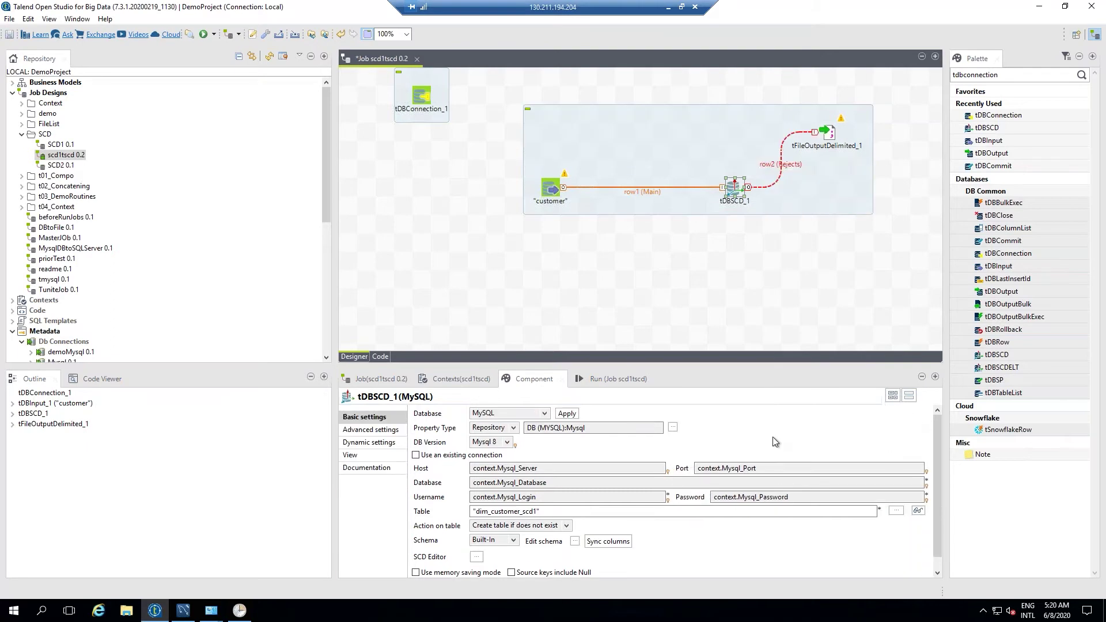
# - Sync the columns of tFileOutputDelimited_1 with the incoming rejects schema, check the result and save the job
pyautogui.click(835, 137)
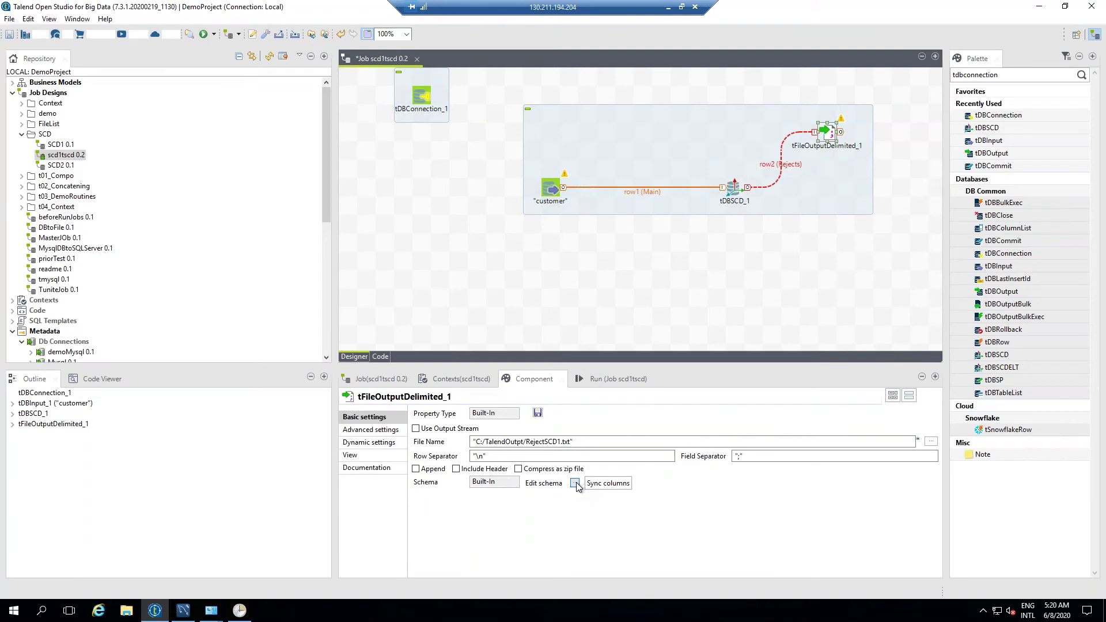
pyautogui.click(575, 483)
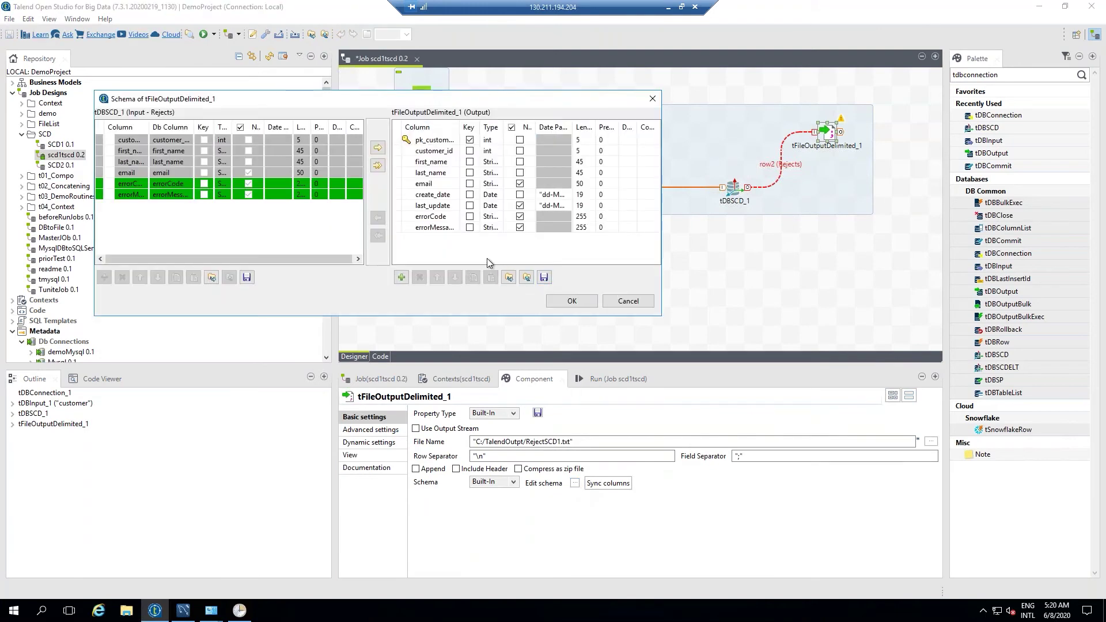
pyautogui.press('Escape')
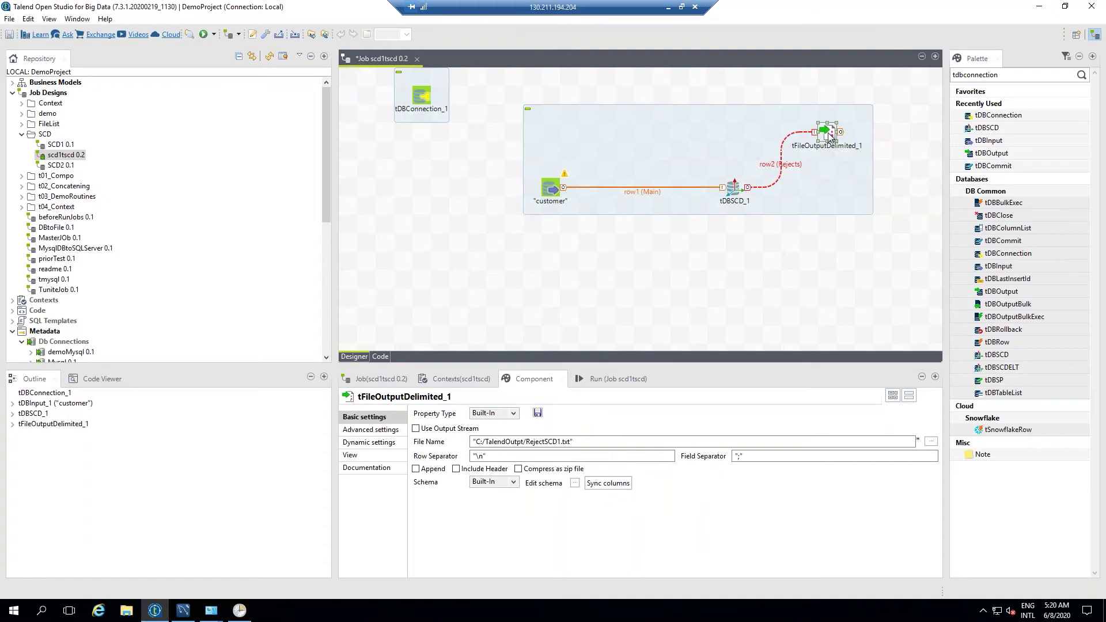
pyautogui.click(574, 484)
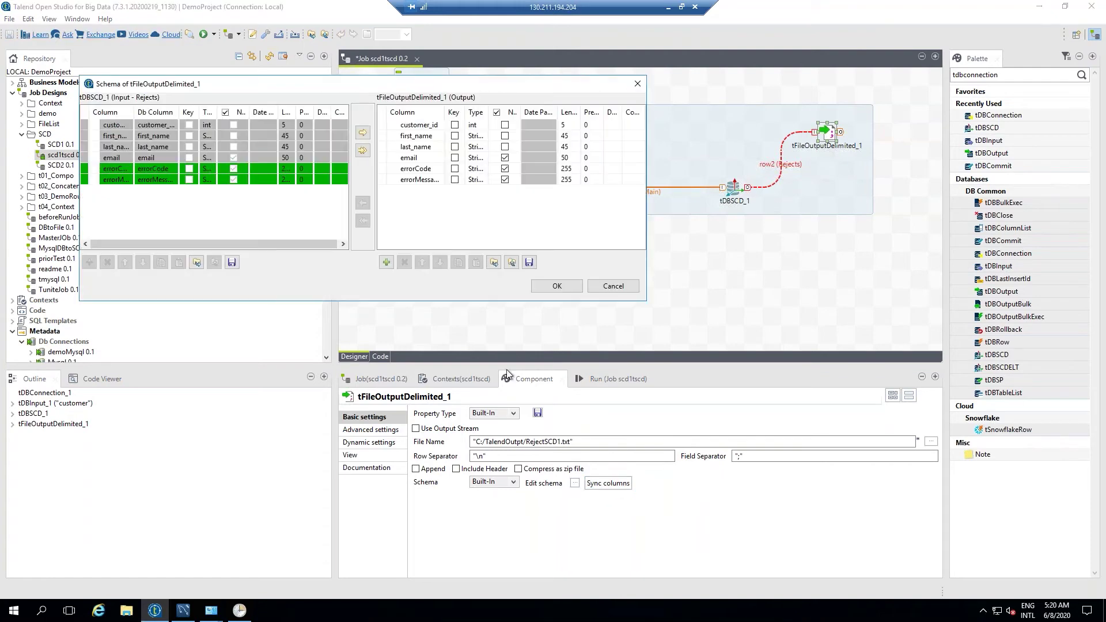
pyautogui.click(550, 288)
pyautogui.click(10, 34)
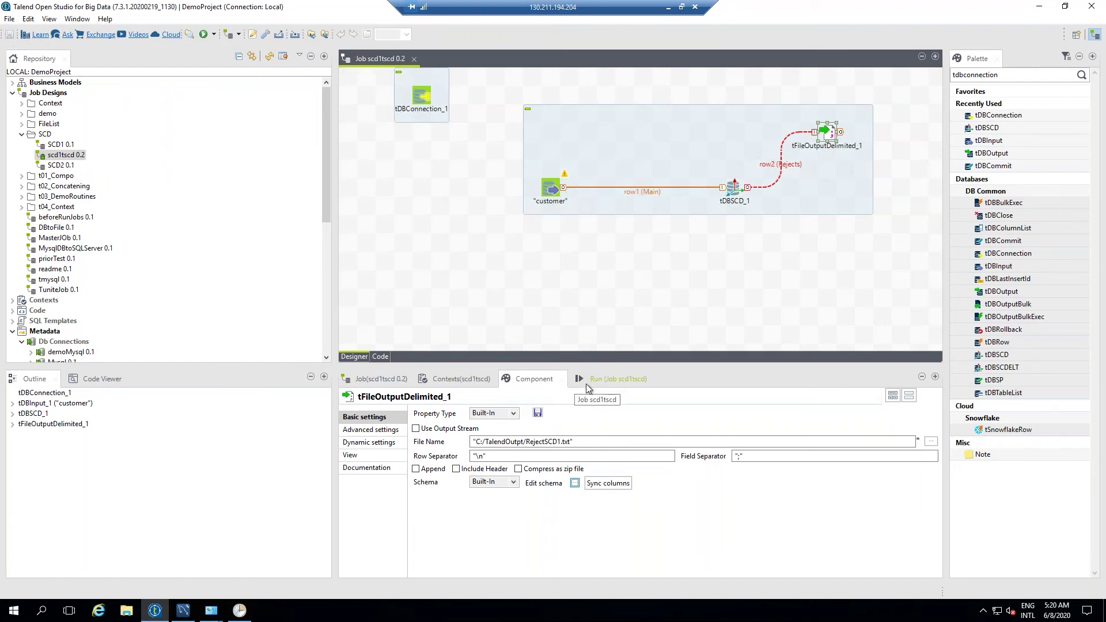
# - Move tDBConnection_1 closer to the customer subjob and place a tPrejob component in front of it
pyautogui.click(586, 383)
pyautogui.moveTo(431, 104); pyautogui.dragTo(487, 141)
pyautogui.doubleClick(1000, 76)
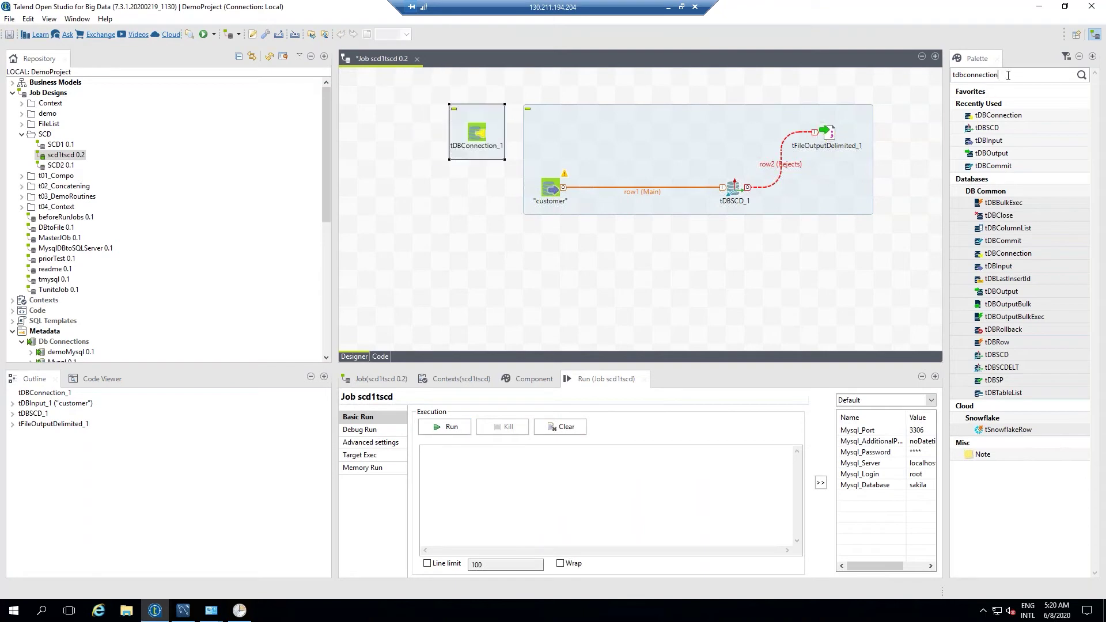
pyautogui.write('prejob')
pyautogui.click(1082, 75)
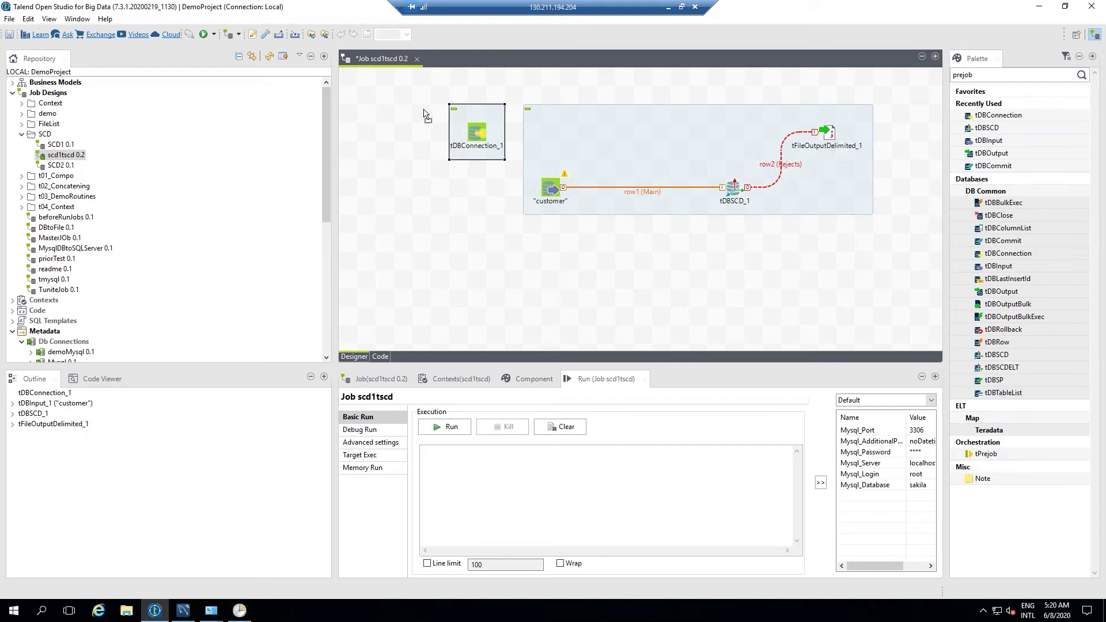
pyautogui.click(381, 117)
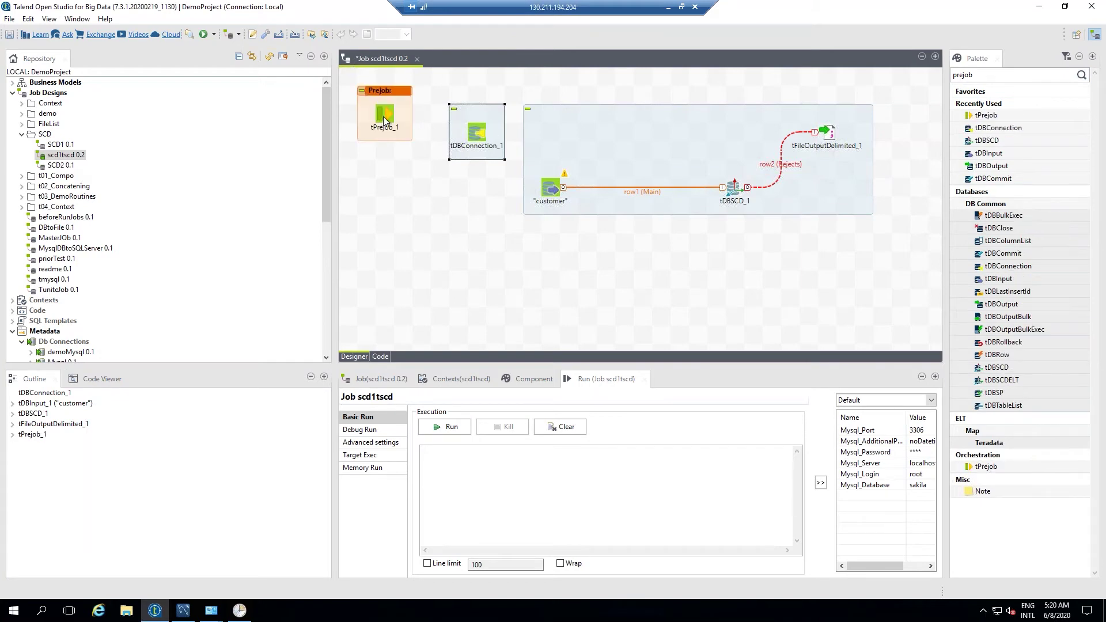
# - Link tPrejob_1 to tDBConnection_1 with an On Component Ok trigger, align the two components and save the job
pyautogui.rightClick(382, 117)
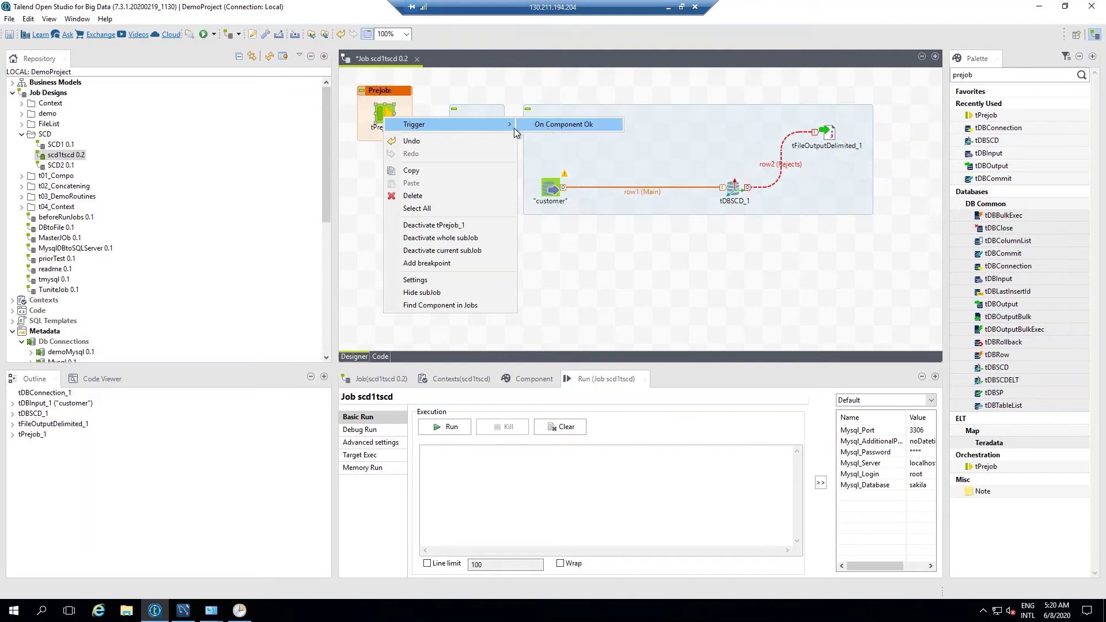
pyautogui.click(542, 125)
pyautogui.click(477, 133)
pyautogui.moveTo(485, 118); pyautogui.dragTo(485, 99)
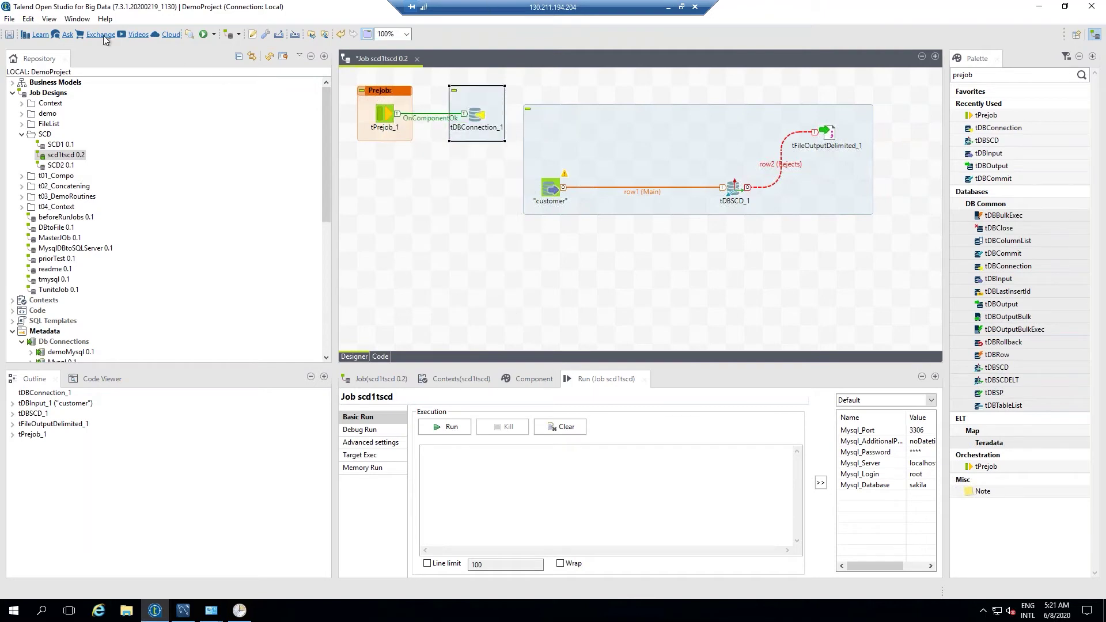
pyautogui.click(10, 35)
# - Run the job scd1tscd and switch to MySQL Workbench
pyautogui.click(447, 426)
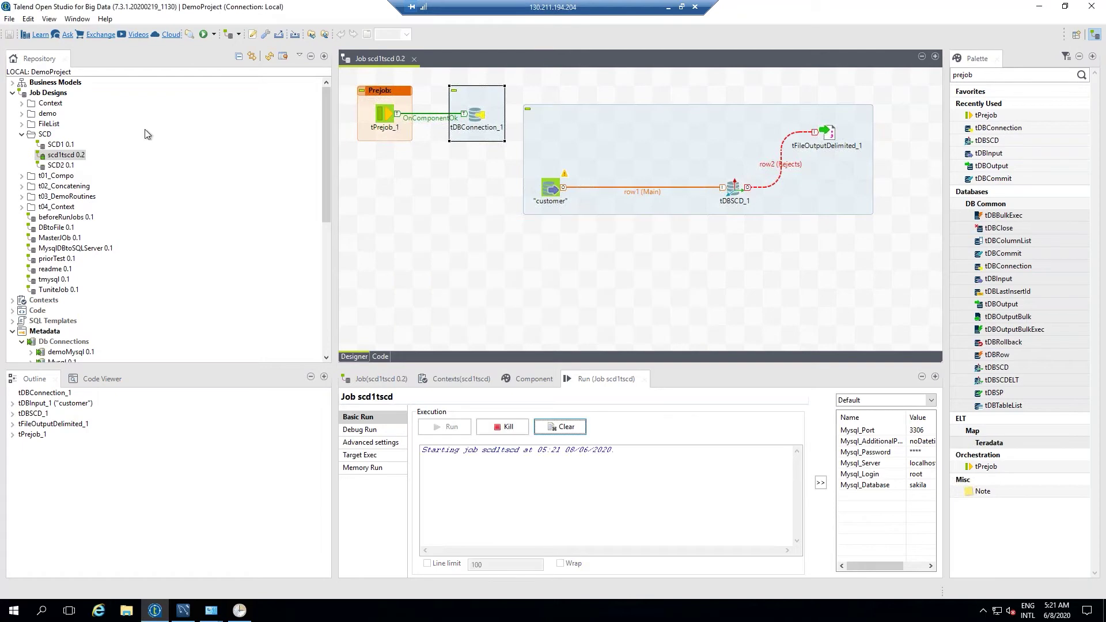
pyautogui.click(531, 380)
pyautogui.click(184, 612)
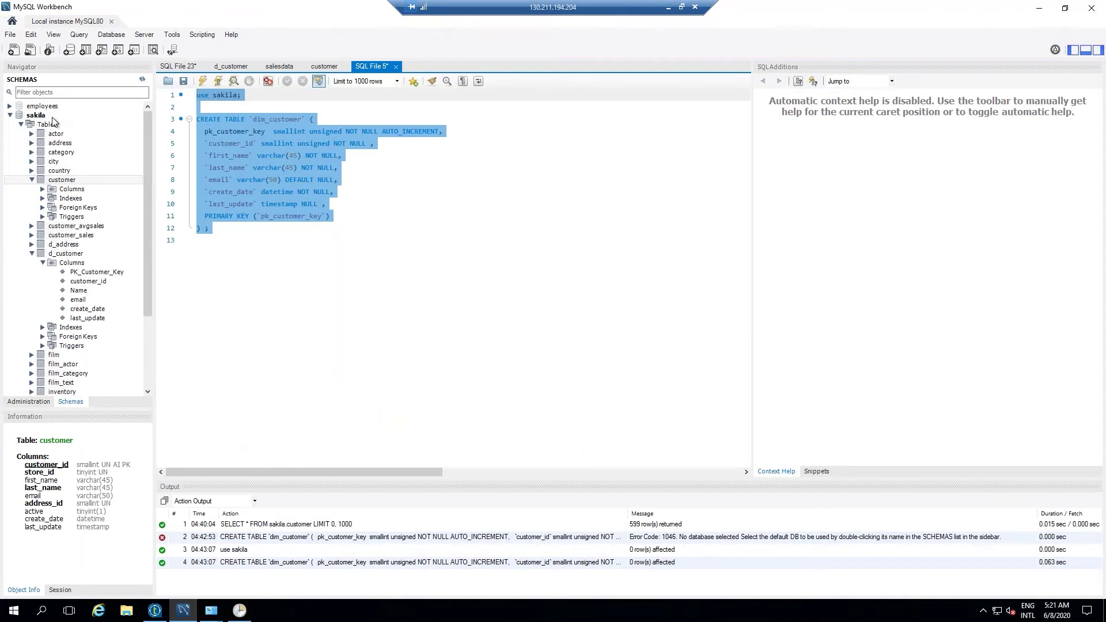
# - Refresh the schema list, query the rows of dim_customer_scd1 in sakila and look through the loaded records
pyautogui.click(46, 125)
pyautogui.click(142, 79)
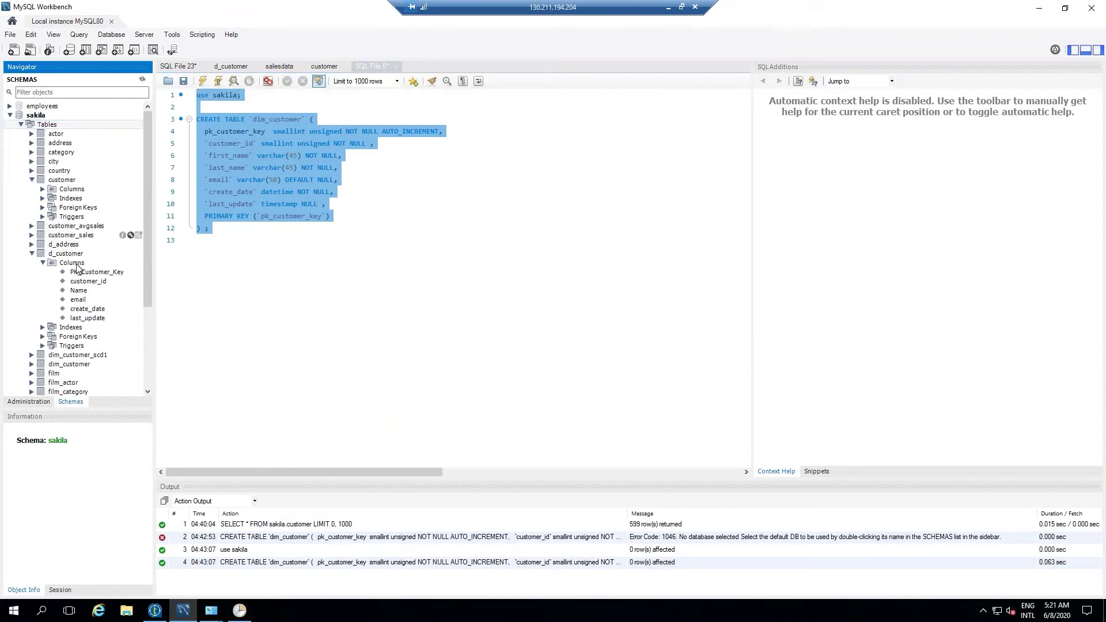
pyautogui.rightClick(86, 355)
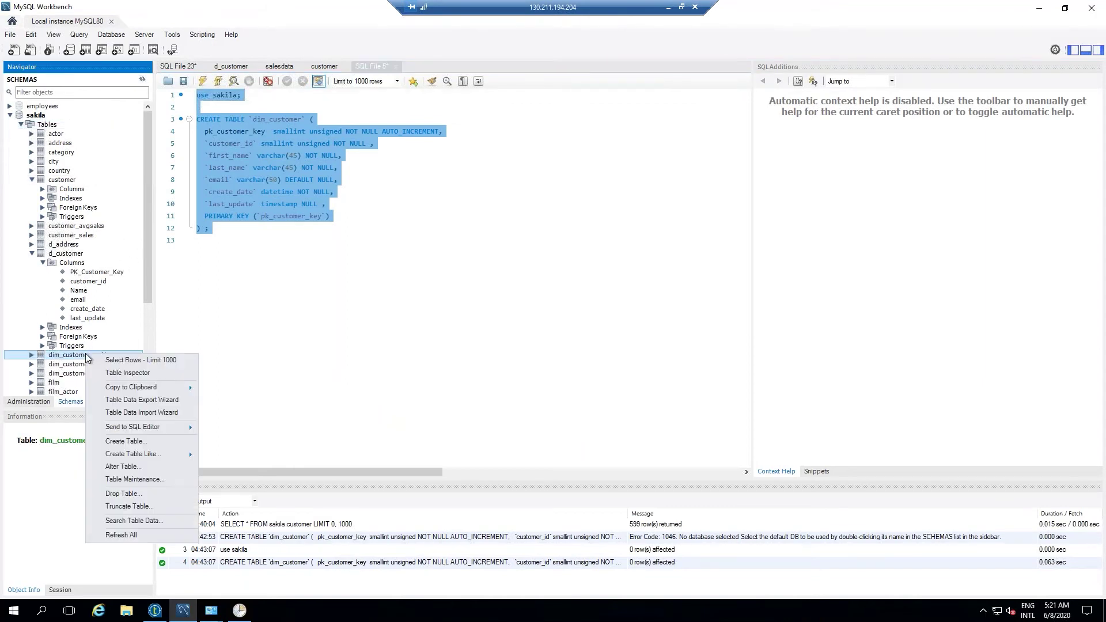
pyautogui.click(118, 361)
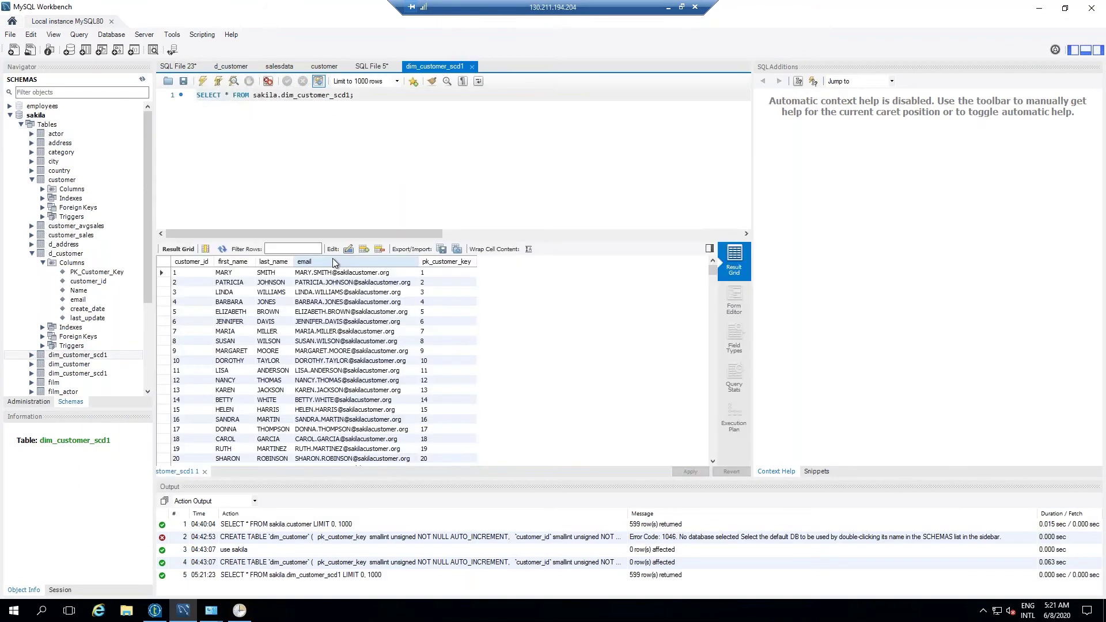
pyautogui.scroll(-20, 478, 348)
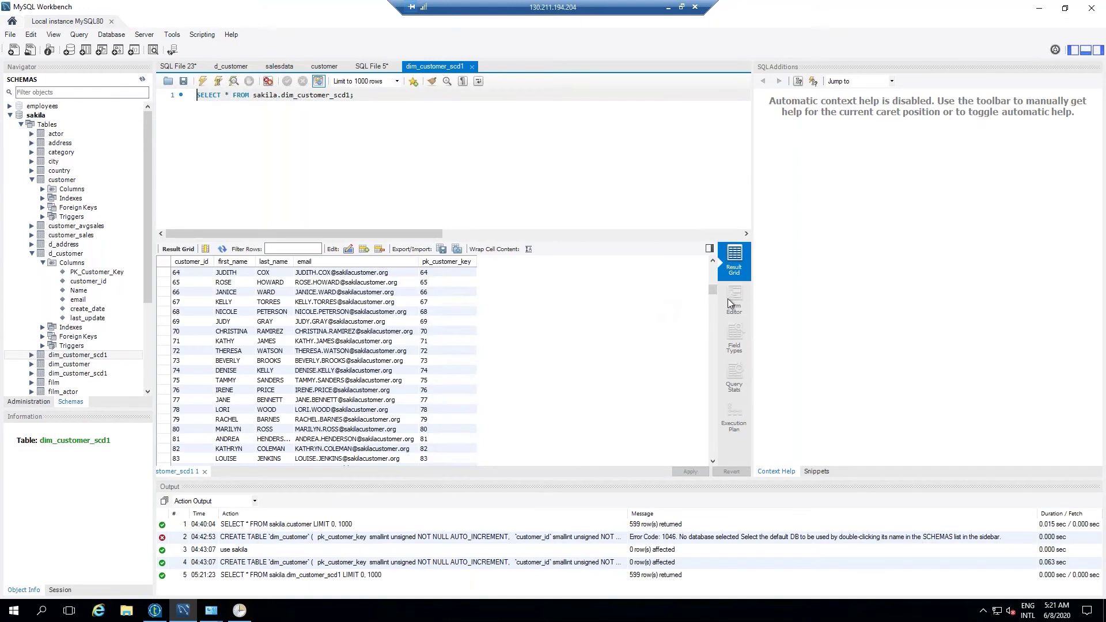
pyautogui.scroll(-10, 712, 404)
pyautogui.scroll(11, 712, 288)
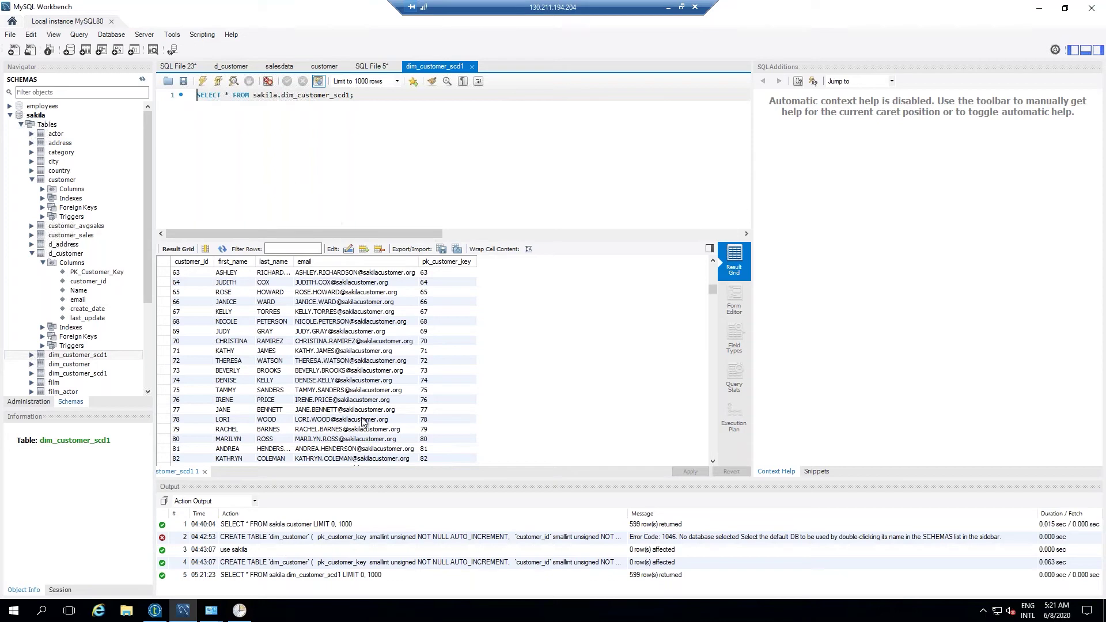
# - Switch to Talend and rearrange the job, placing the customer subjob in one row below tPrejob_1 and tDBConnection_1
pyautogui.click(159, 614)
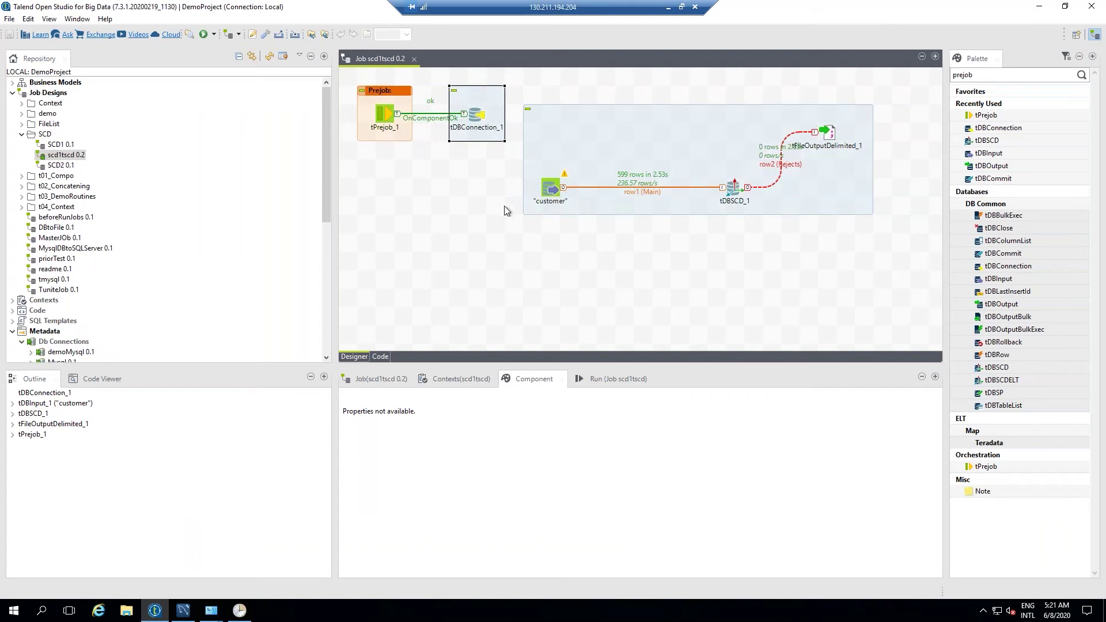
pyautogui.moveTo(658, 122); pyautogui.dragTo(529, 232)
pyautogui.moveTo(698, 243); pyautogui.dragTo(705, 296)
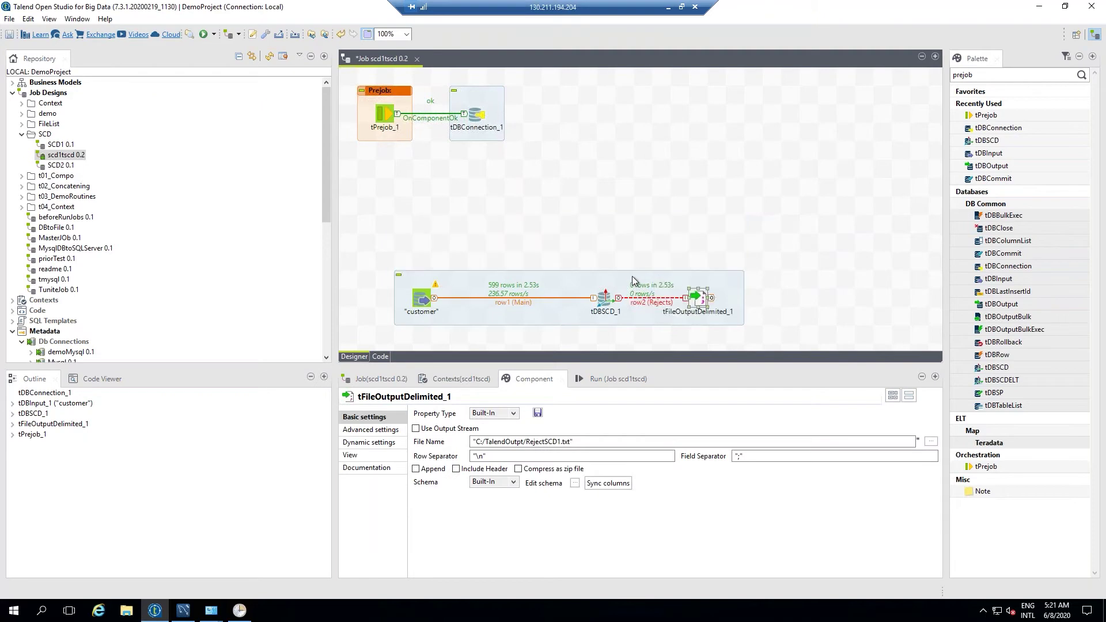
pyautogui.moveTo(593, 279); pyautogui.dragTo(601, 223)
pyautogui.moveTo(353, 70); pyautogui.dragTo(499, 167)
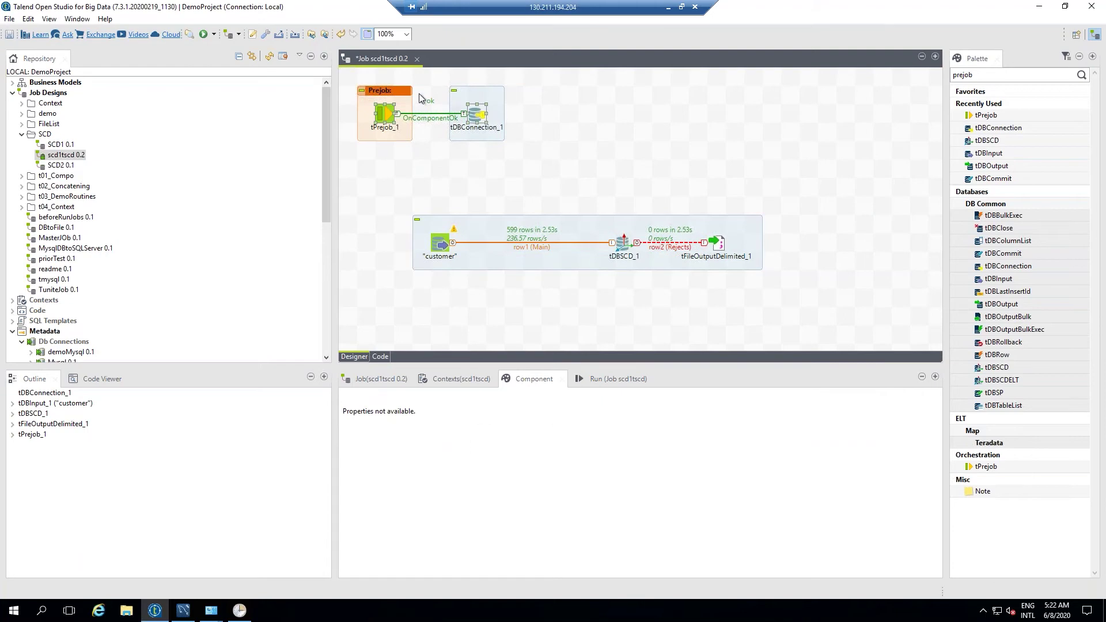
pyautogui.moveTo(383, 90); pyautogui.dragTo(471, 90)
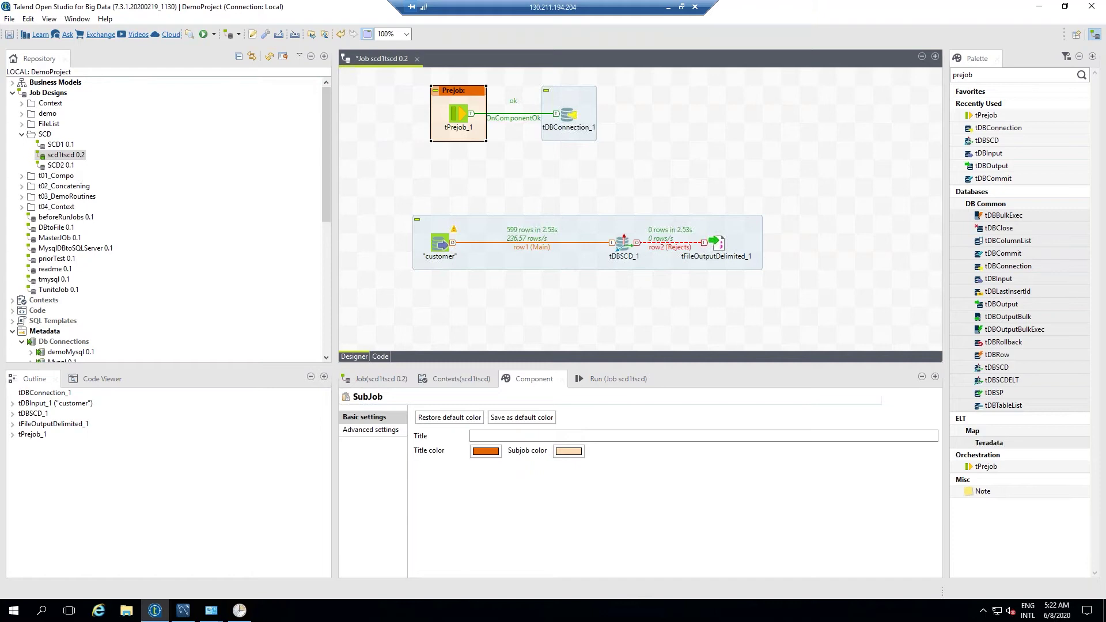
# - Review the input and output schemas of tDBSCD_1 and close them without changes
pyautogui.click(628, 242)
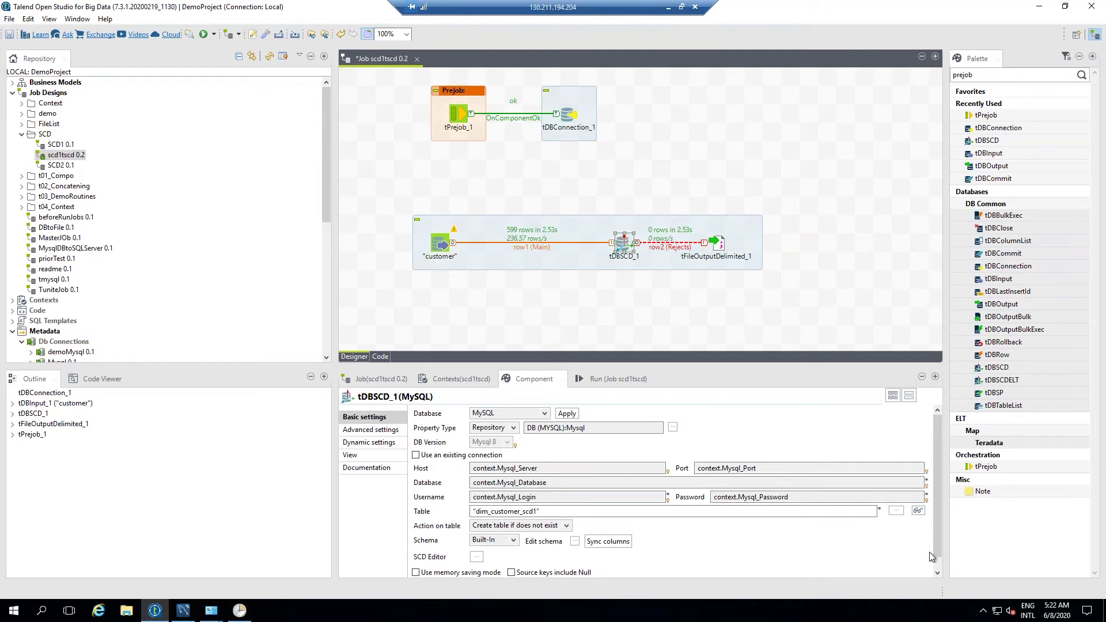
pyautogui.click(939, 565)
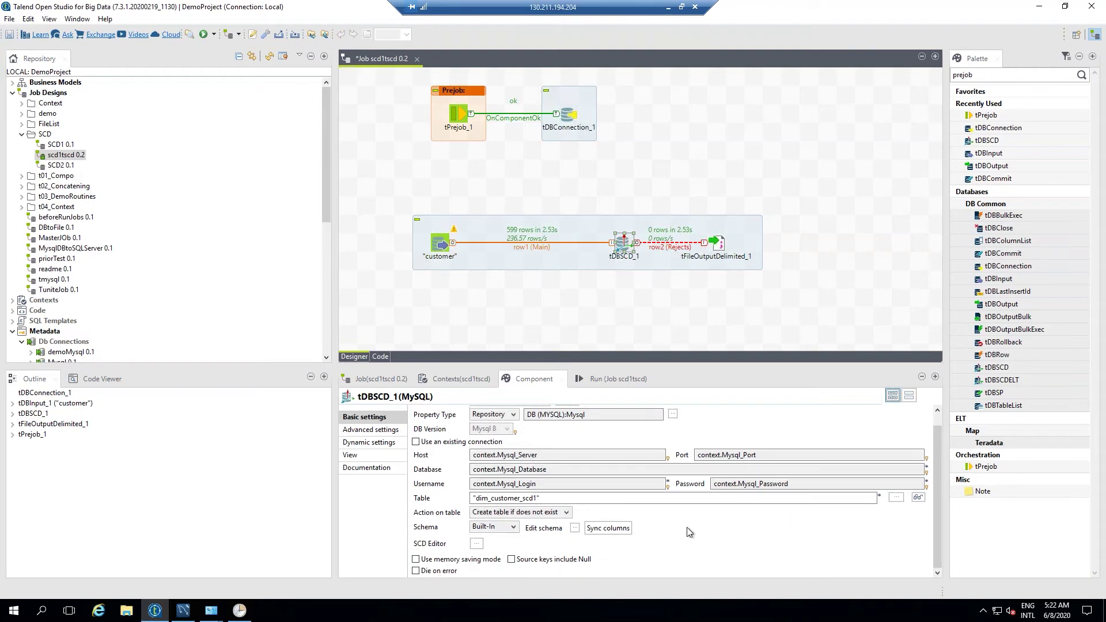
pyautogui.click(575, 528)
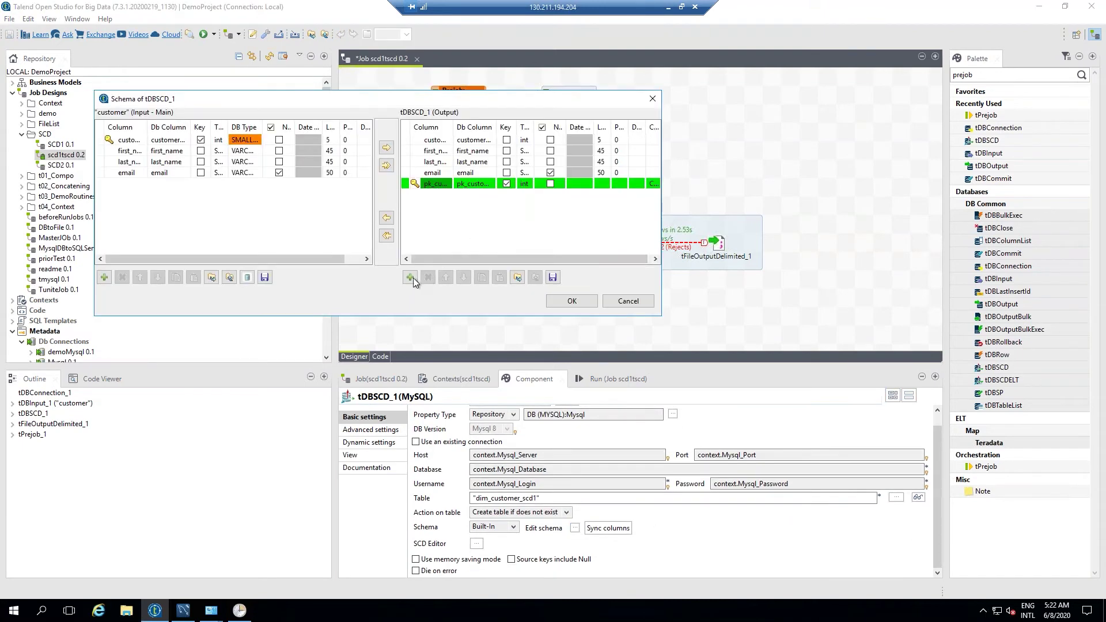
pyautogui.click(628, 301)
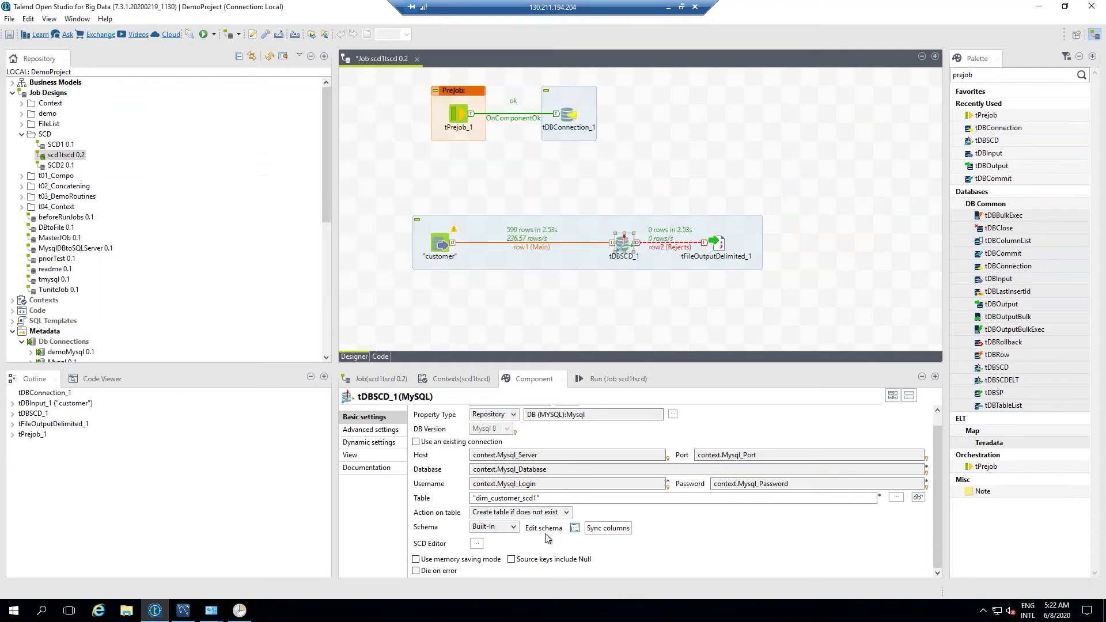
# - In the SCD editor of tDBSCD_1, set the scd_end creation to Fixed year value 2099, enable version and confirm
pyautogui.click(477, 544)
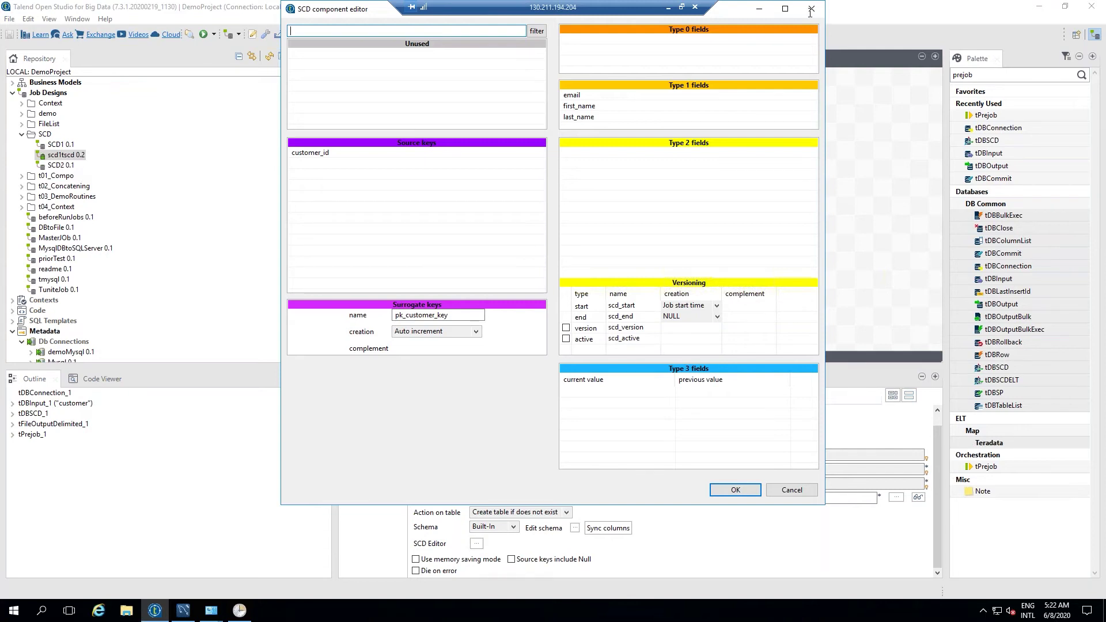
pyautogui.moveTo(733, 11); pyautogui.dragTo(742, 25)
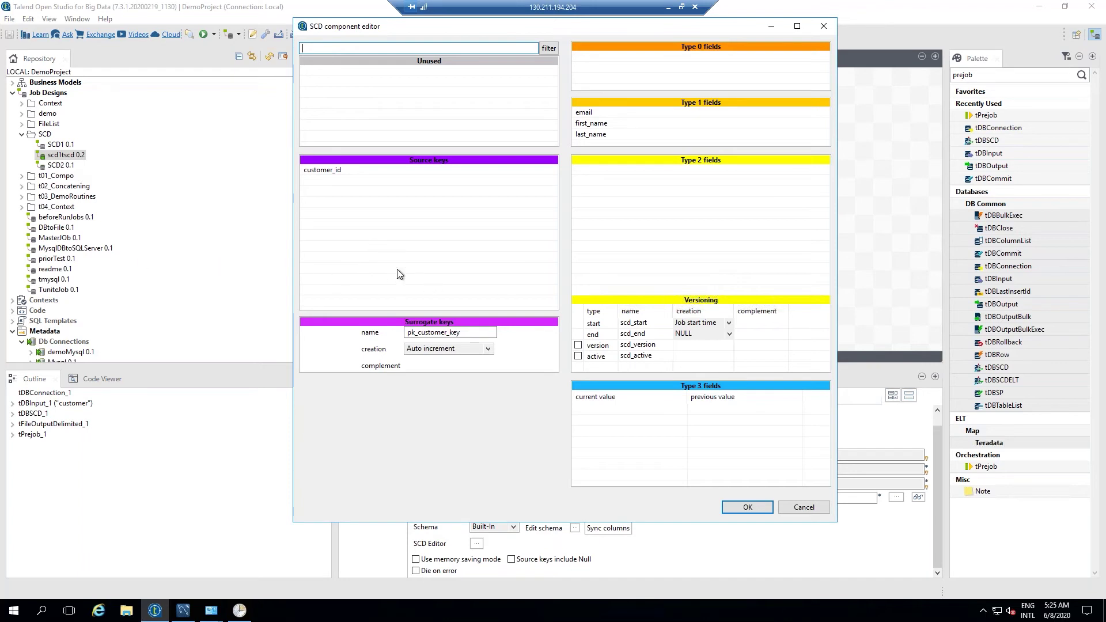
pyautogui.click(729, 333)
pyautogui.click(738, 346)
pyautogui.click(737, 333)
pyautogui.write('2099')
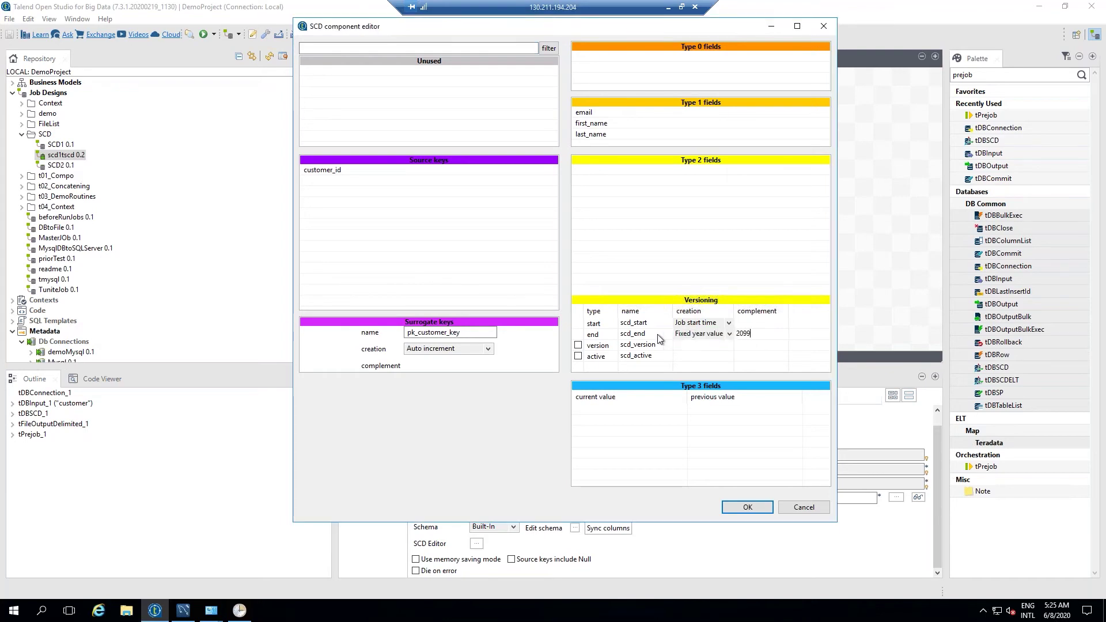
pyautogui.click(578, 345)
pyautogui.click(744, 507)
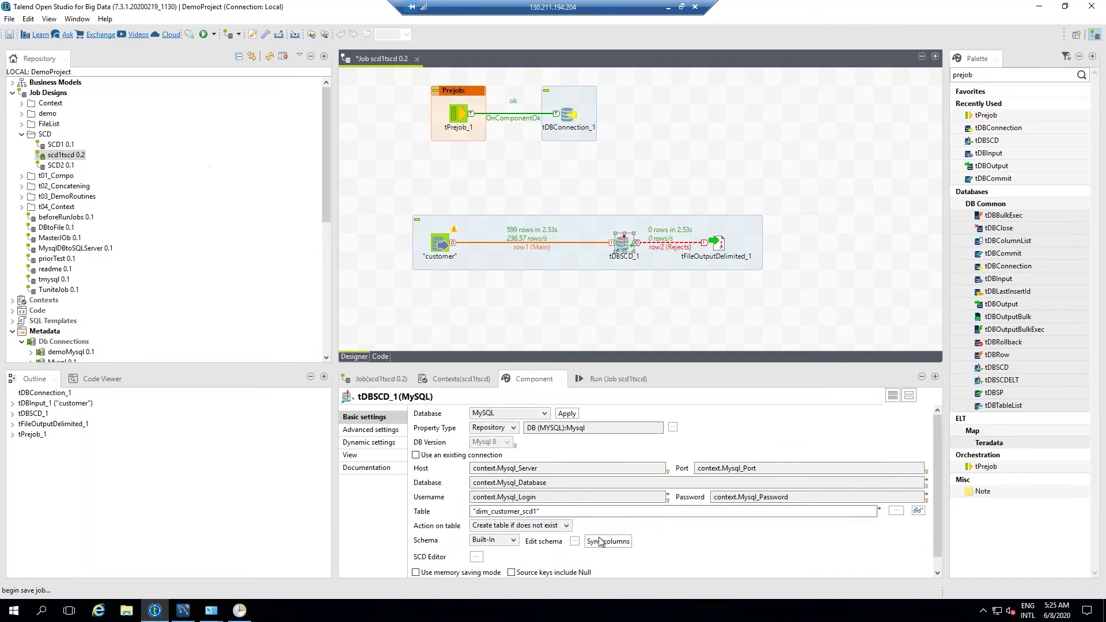
# - Add two new columns to the output schema of tDBSCD_1, widen the name column and move newColumn1 above newColumn
pyautogui.click(575, 542)
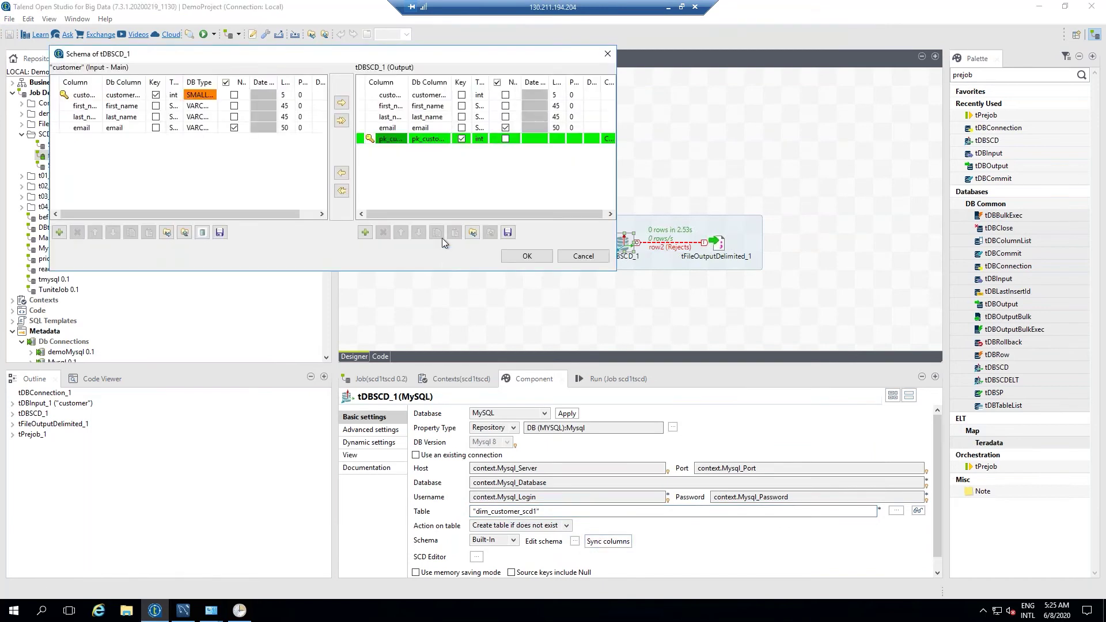
pyautogui.click(365, 232)
pyautogui.click(365, 232)
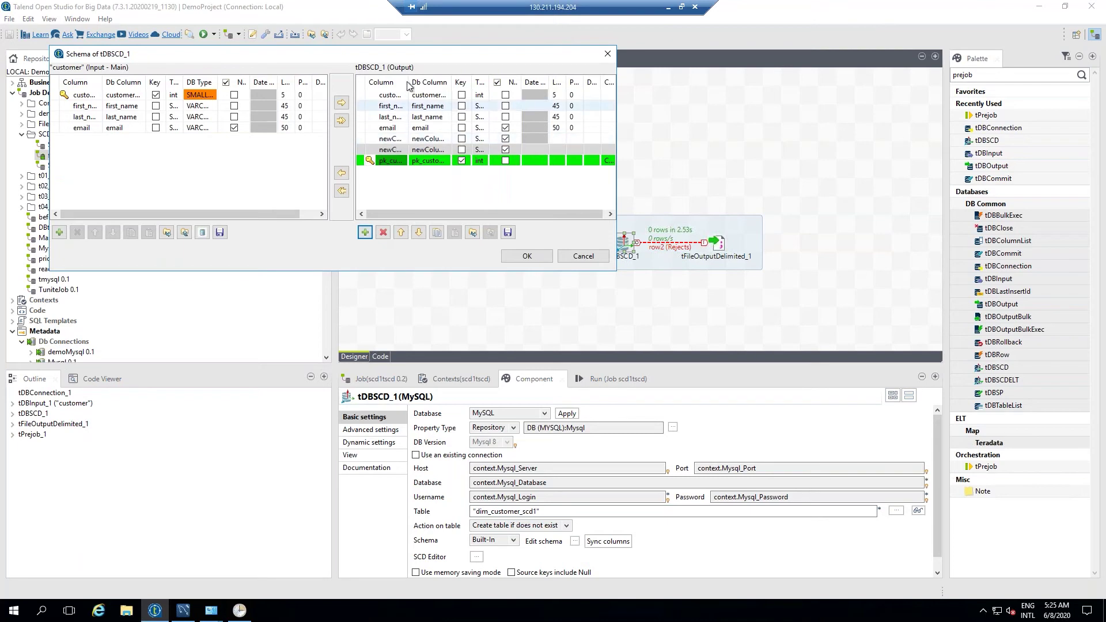
pyautogui.moveTo(408, 82); pyautogui.dragTo(452, 82)
pyautogui.click(410, 140)
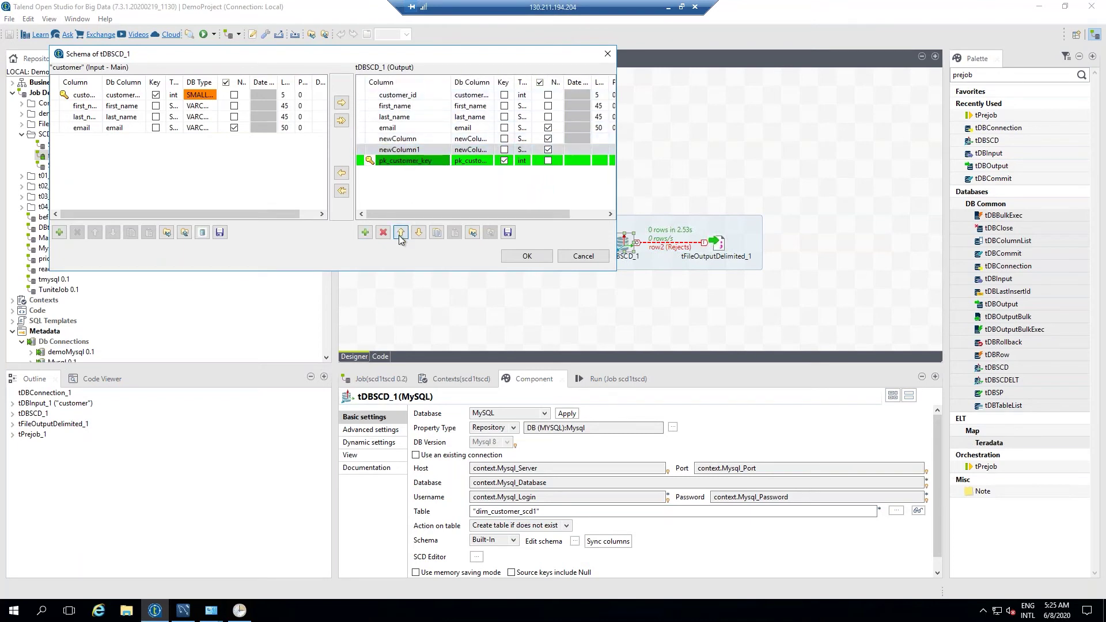
pyautogui.click(401, 232)
# - Try reordering newColumn, newColumn1 and pk_customer_key in the output schema
pyautogui.click(400, 164)
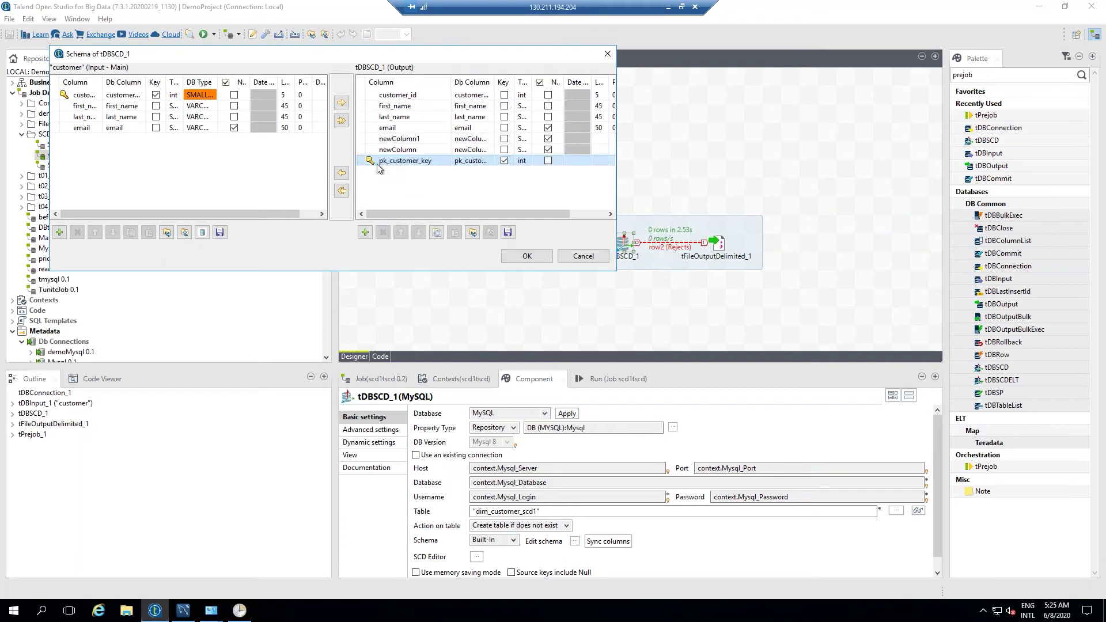
pyautogui.click(413, 151)
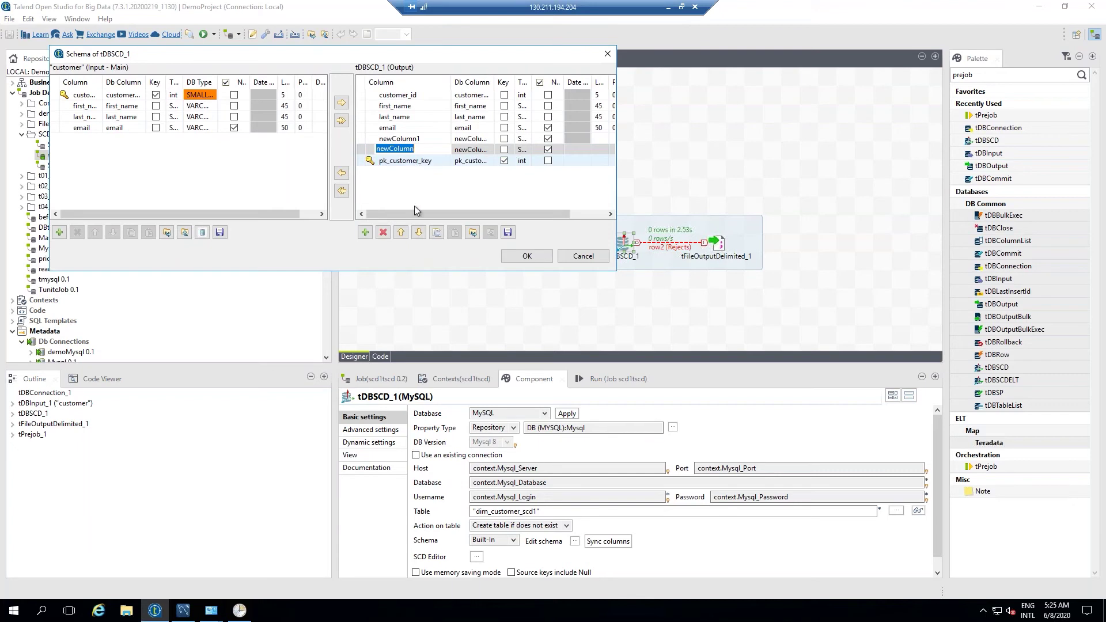
pyautogui.click(402, 233)
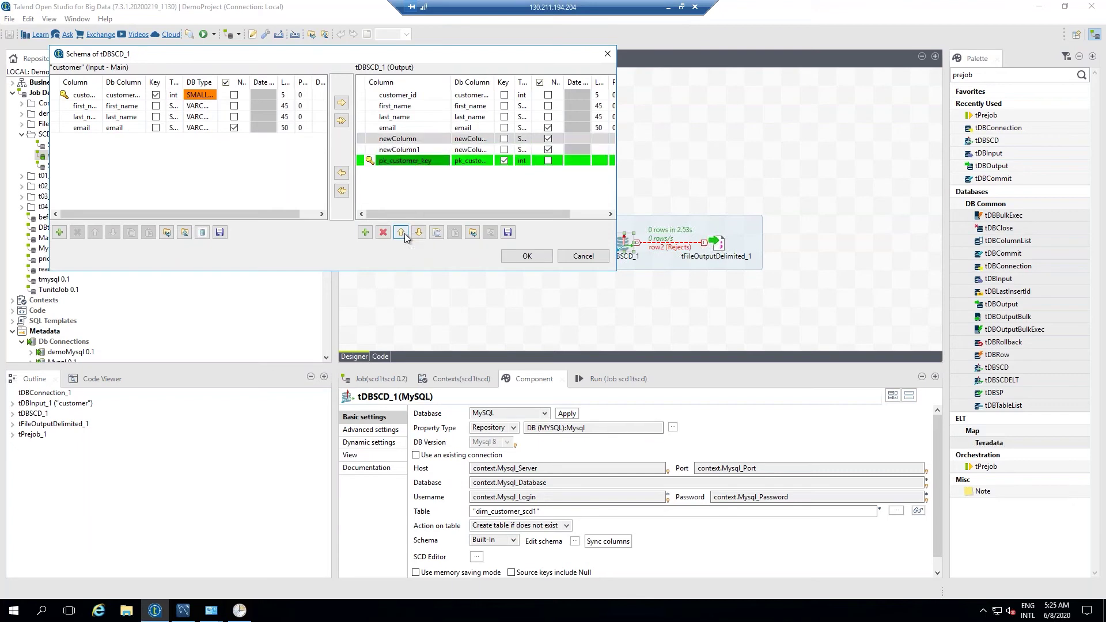
pyautogui.click(420, 235)
pyautogui.click(420, 236)
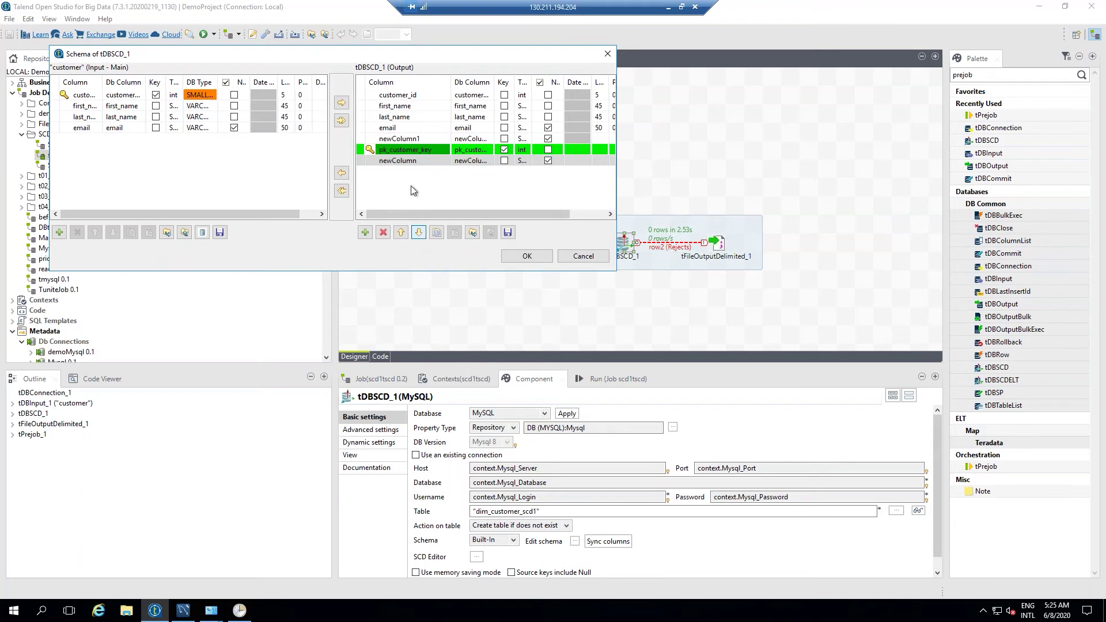
pyautogui.click(404, 236)
pyautogui.click(403, 236)
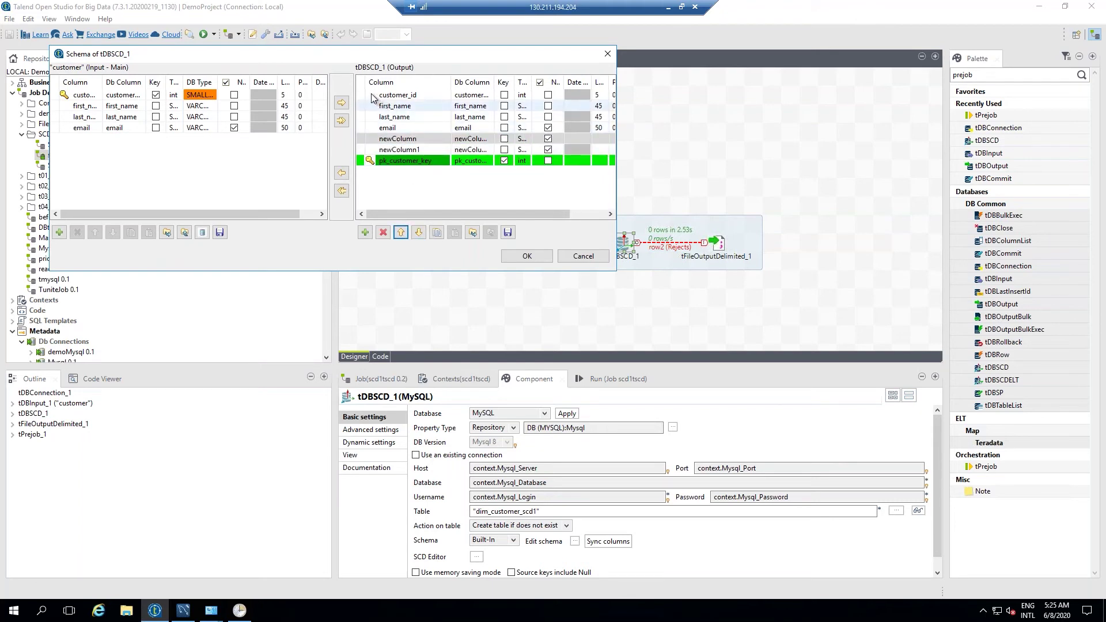
pyautogui.click(373, 162)
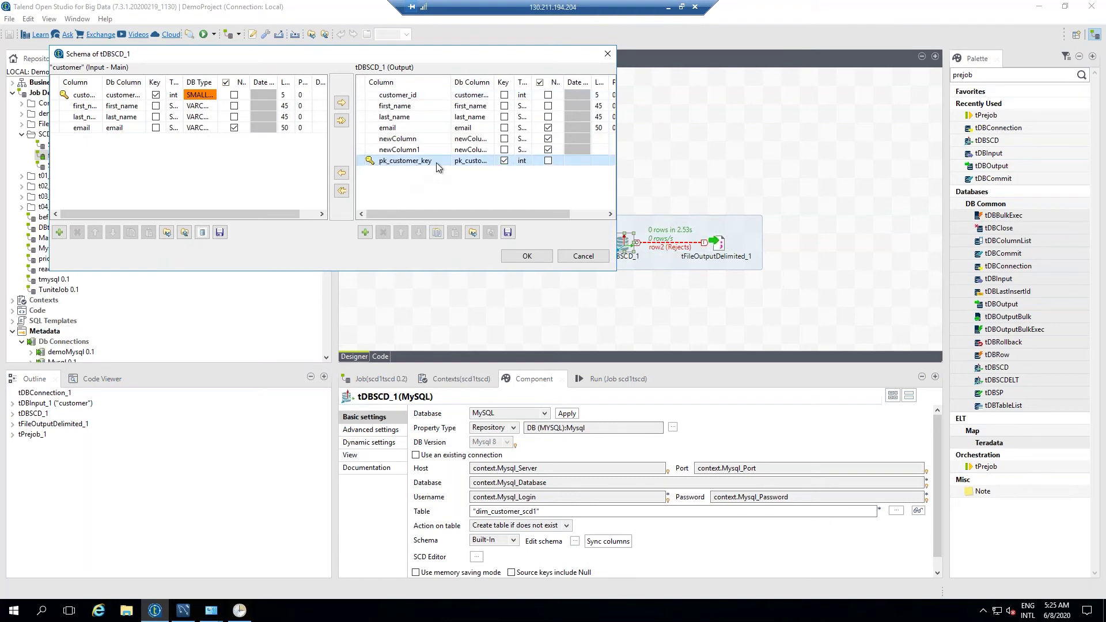
pyautogui.click(398, 149)
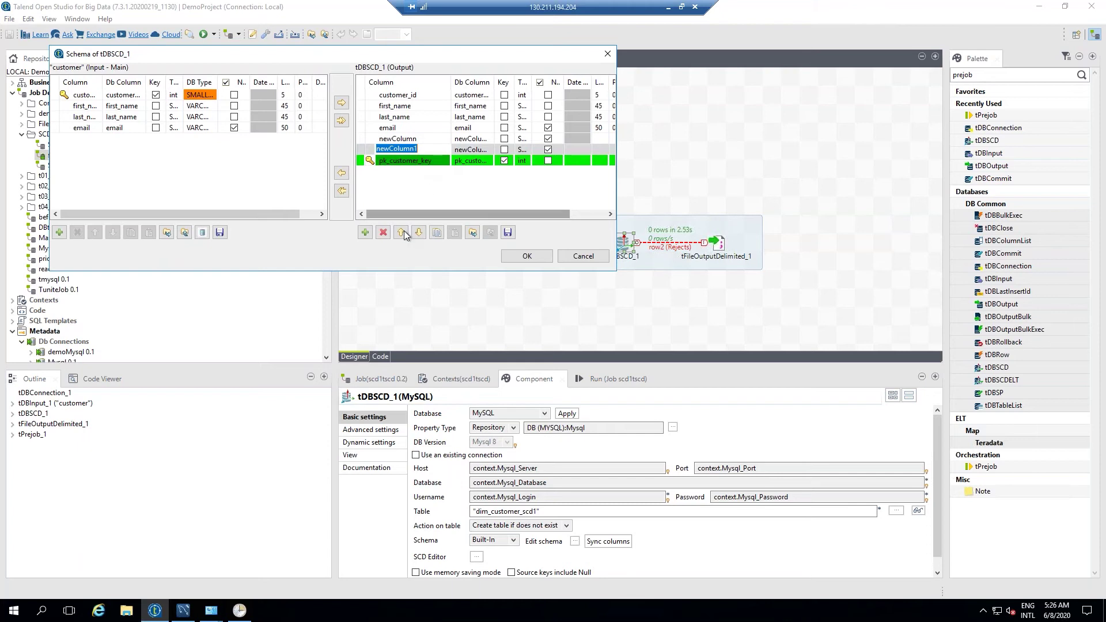
pyautogui.click(401, 233)
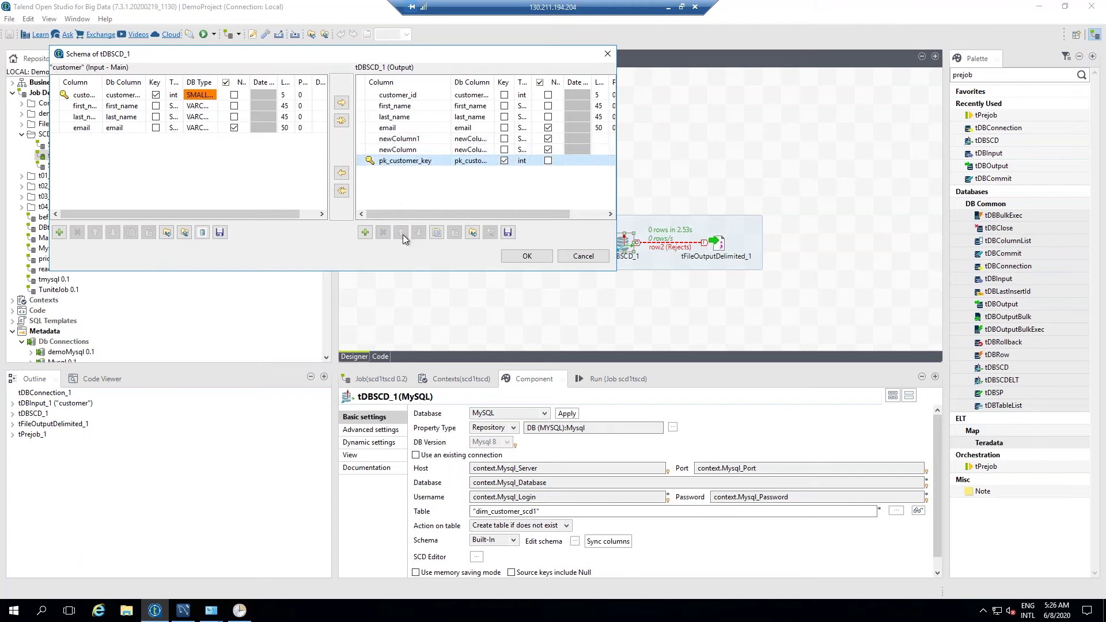
# - Rename the output column newColumn to scd_start
pyautogui.click(412, 150)
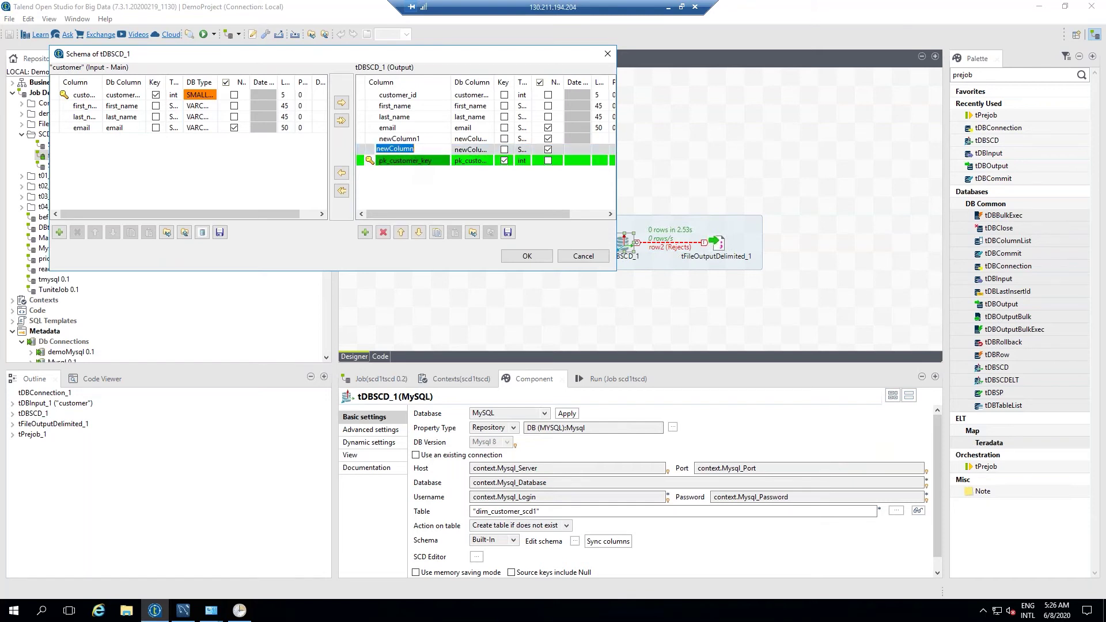
pyautogui.write('scd_start')
pyautogui.press('Return')
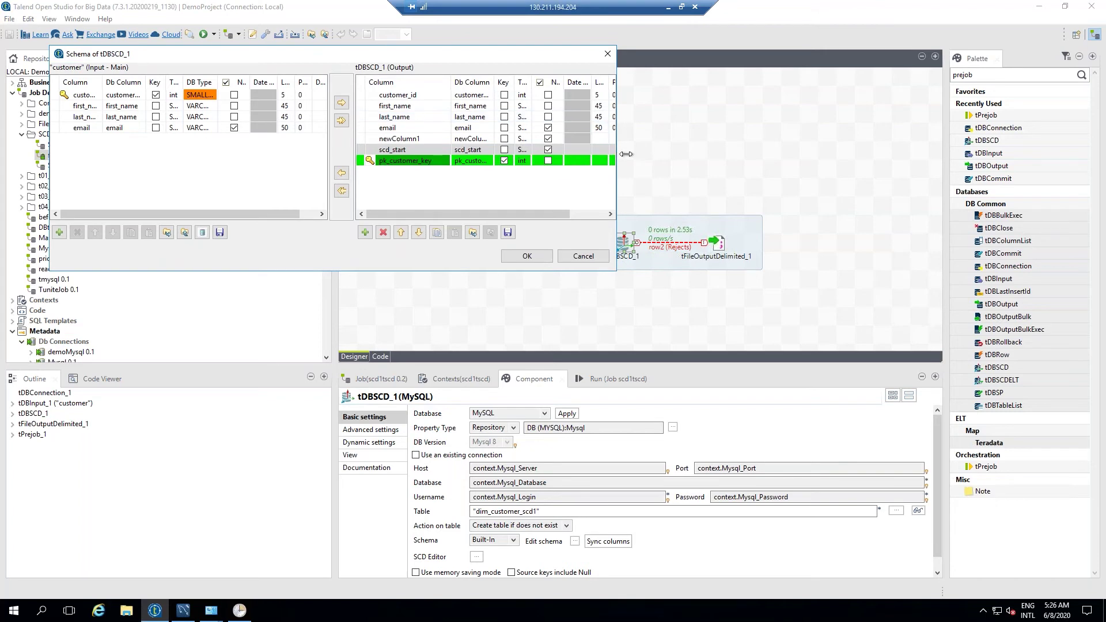
# - Widen the schema dialog, set the type of newColumn1 to Date and rename the column scd_end
pyautogui.moveTo(618, 156); pyautogui.dragTo(856, 156)
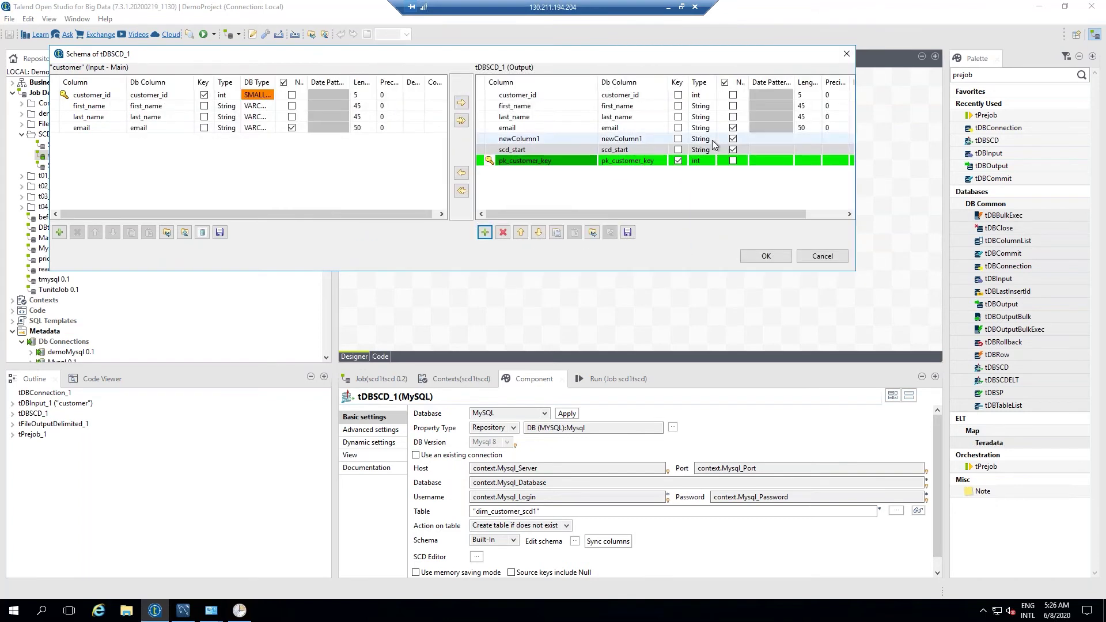
pyautogui.click(712, 139)
pyautogui.click(713, 140)
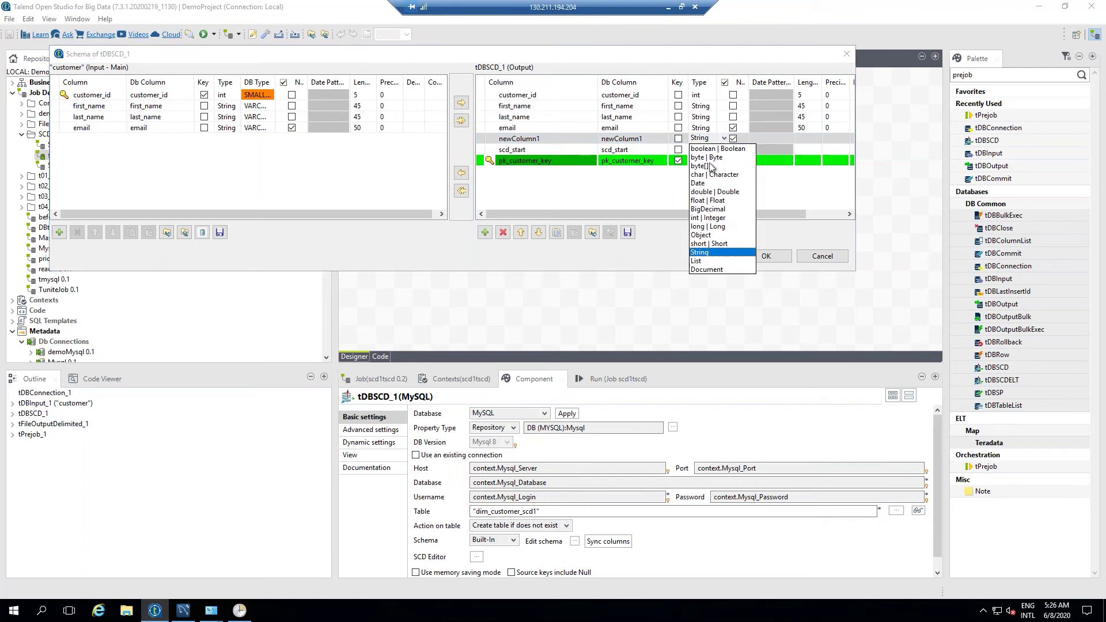
pyautogui.click(706, 184)
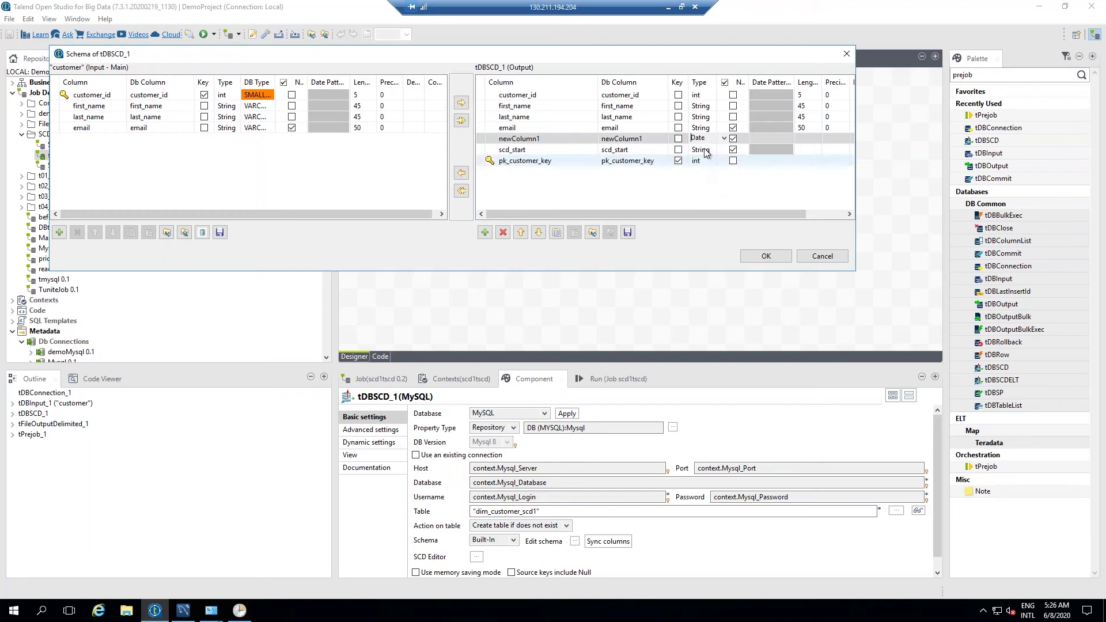
pyautogui.click(692, 150)
pyautogui.click(562, 137)
pyautogui.click(561, 137)
pyautogui.write('scd_en')
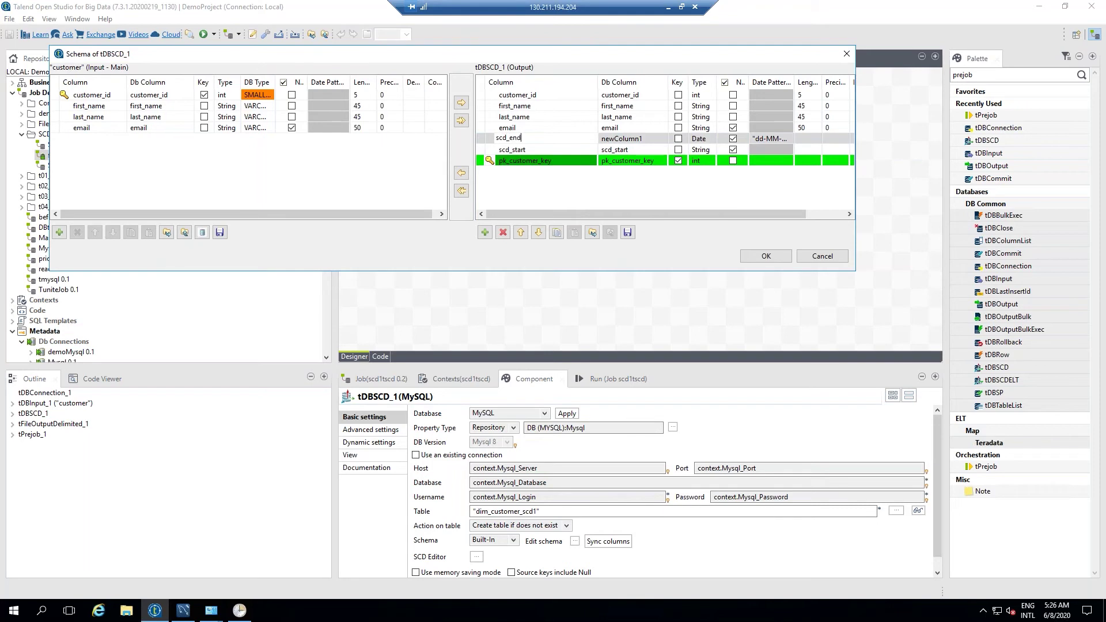
pyautogui.write('d')
# - Set the type of output column scd_start to Date, accept the schema and propagate the changes
pyautogui.click(701, 150)
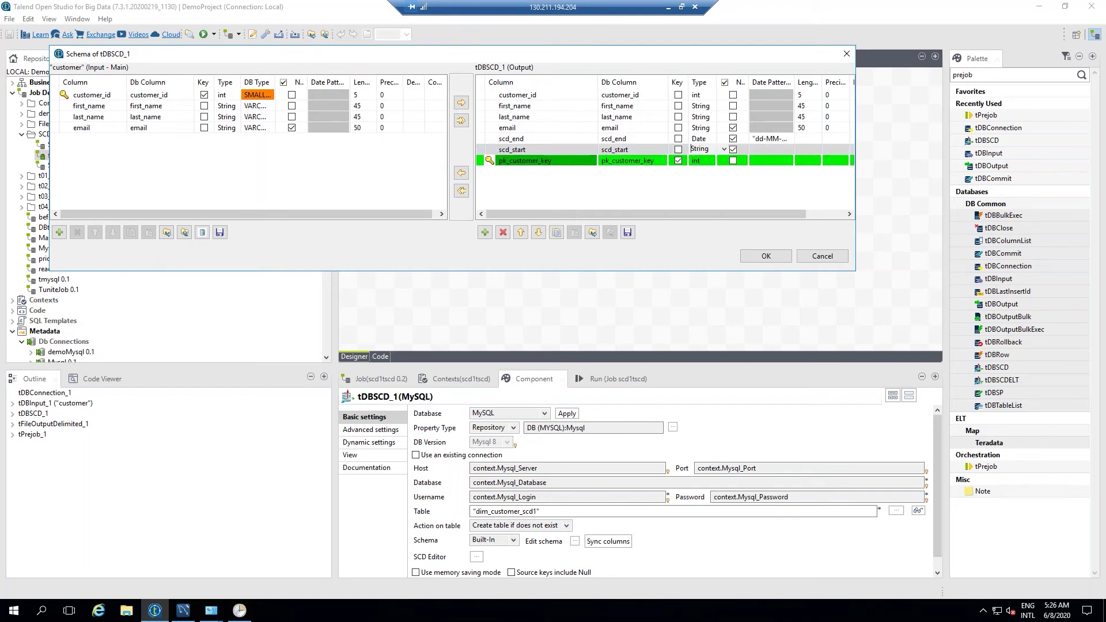
pyautogui.click(724, 149)
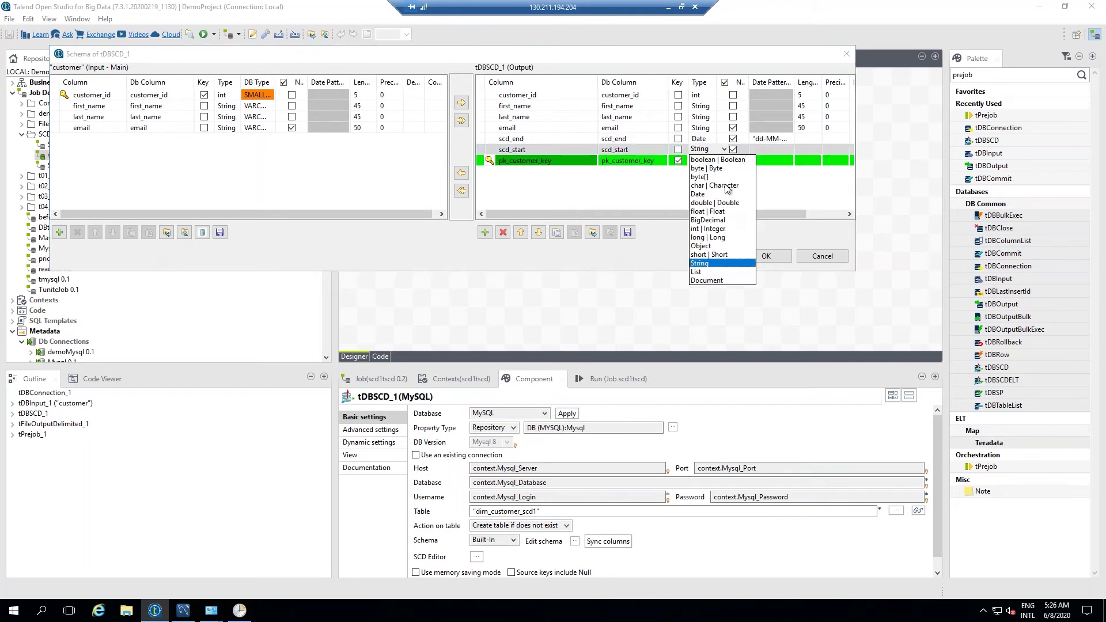
pyautogui.click(698, 194)
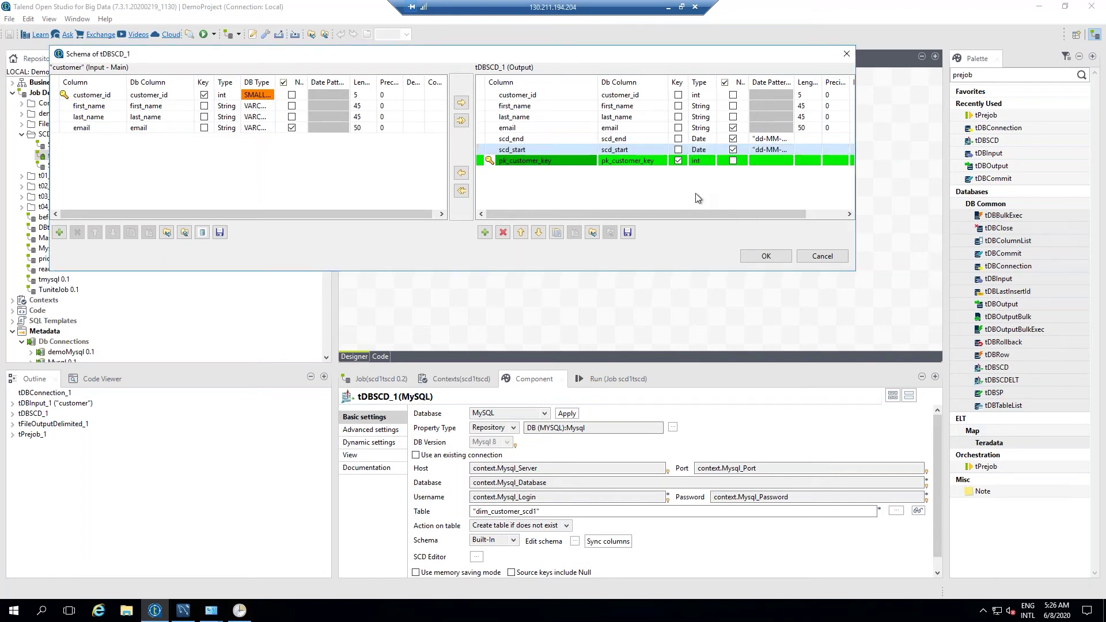
pyautogui.click(767, 256)
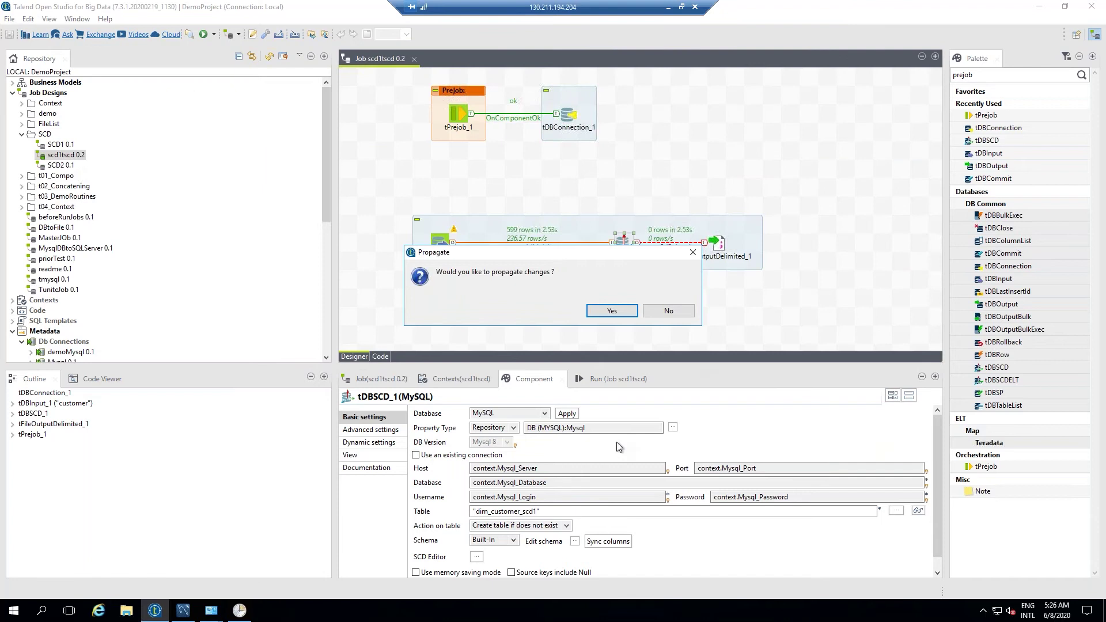
pyautogui.click(621, 312)
# - Review the output schema of tDBSCD_1 and the versioning fields in its SCD editor, accepting both
pyautogui.click(629, 248)
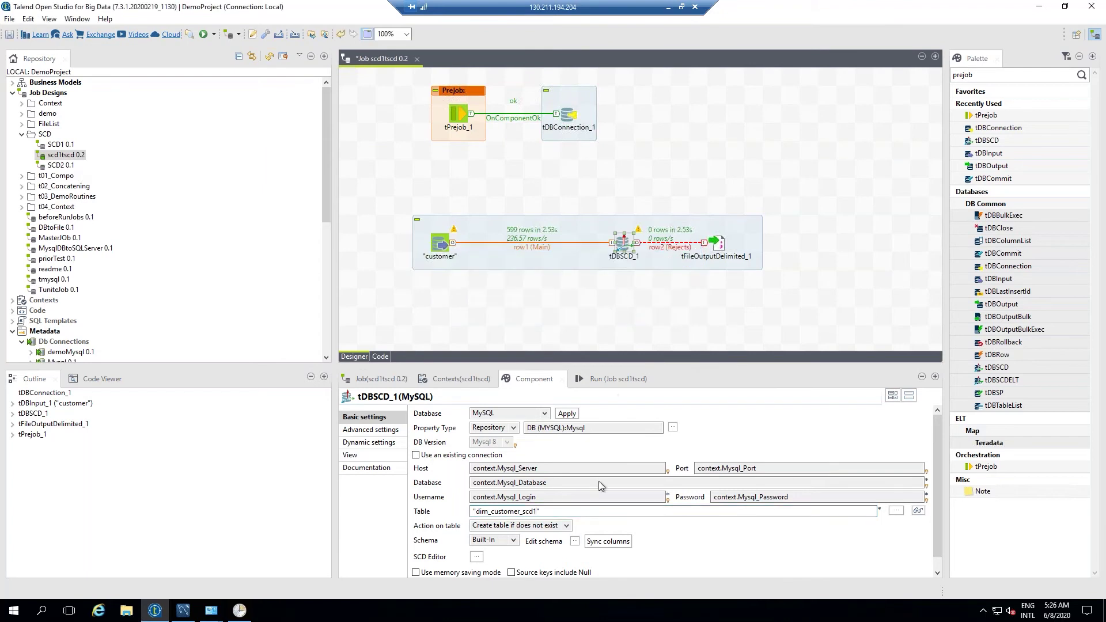
pyautogui.click(575, 541)
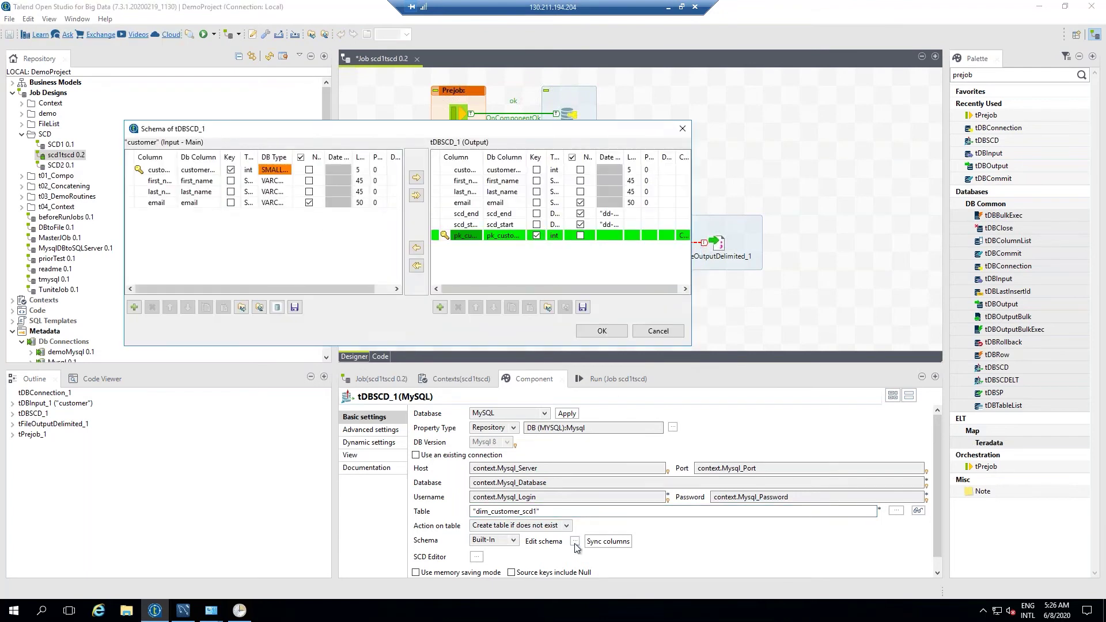
pyautogui.click(602, 331)
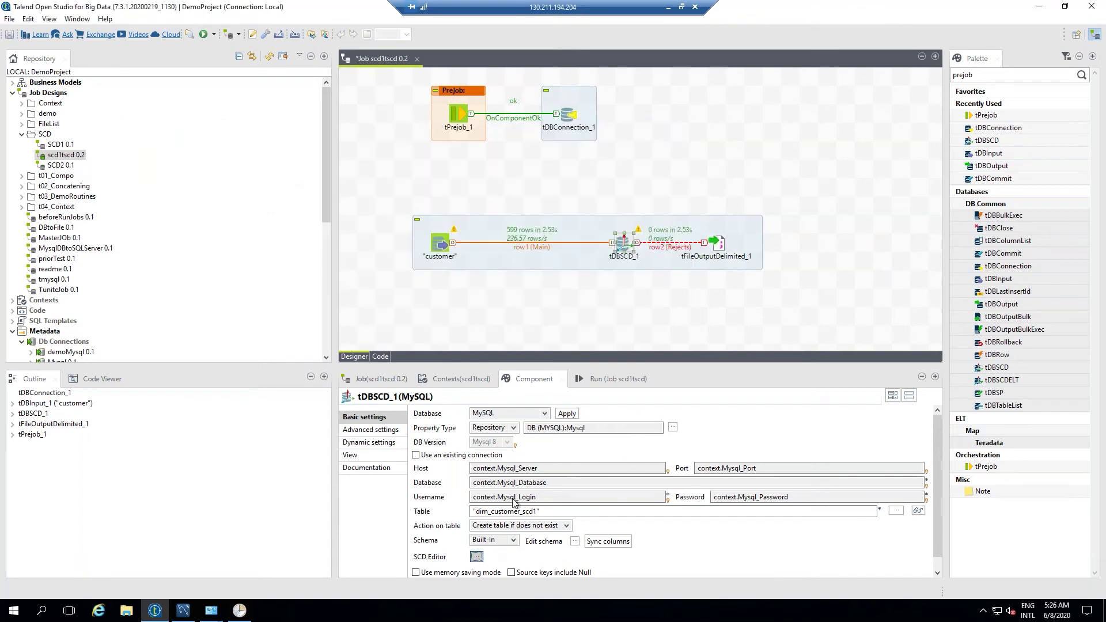
pyautogui.click(476, 557)
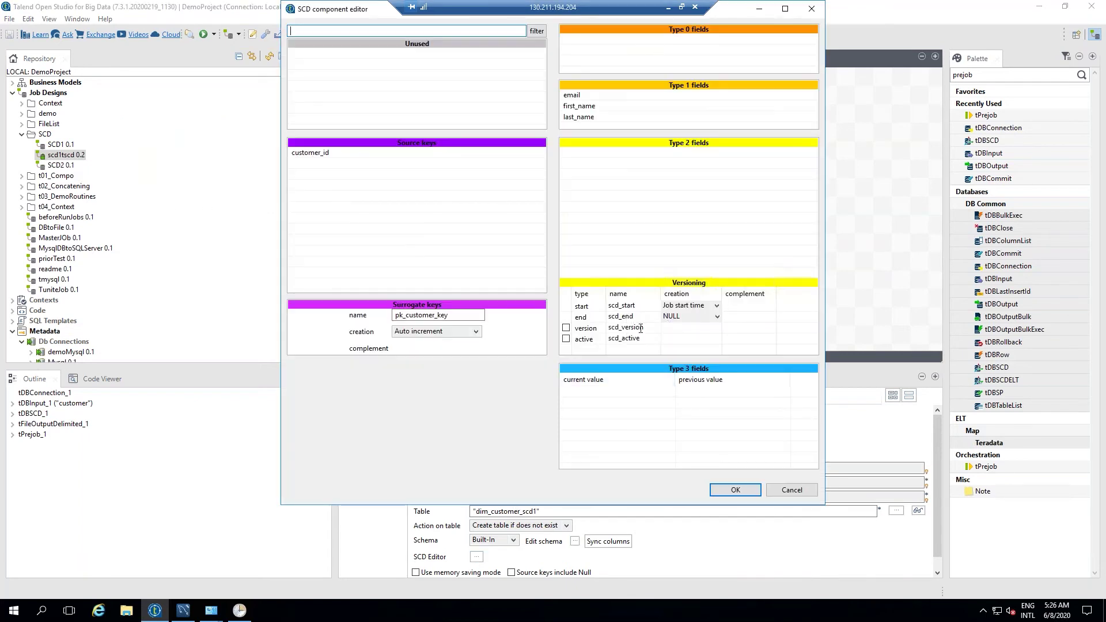
pyautogui.click(737, 490)
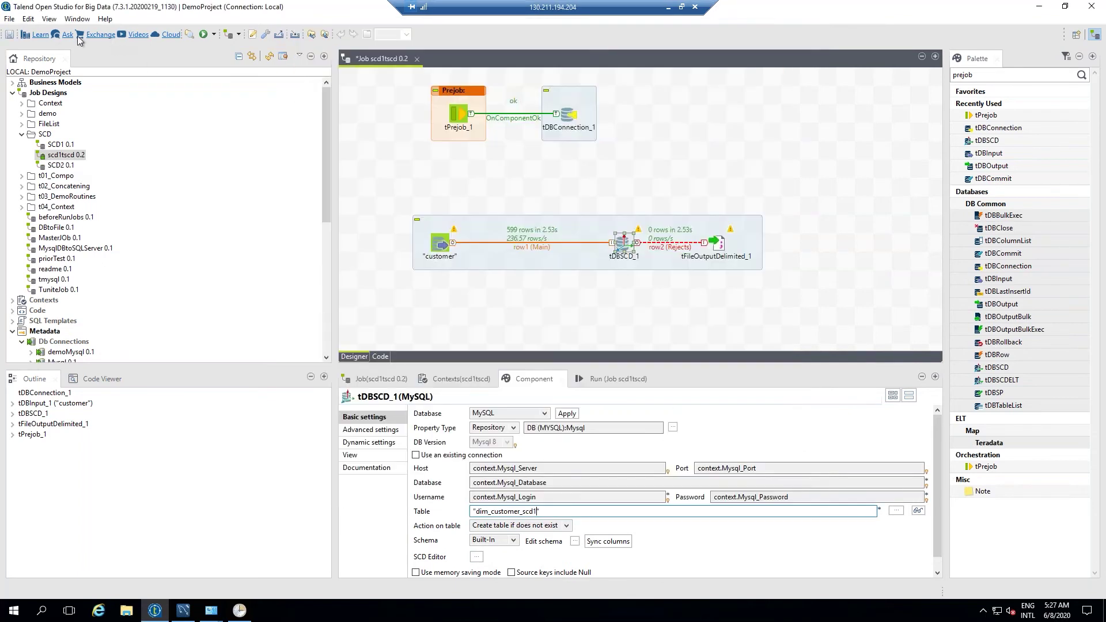
# - Save the job and keep tDBSCD_1's action on table as Create table if does not exist
pyautogui.click(11, 36)
pyautogui.click(565, 526)
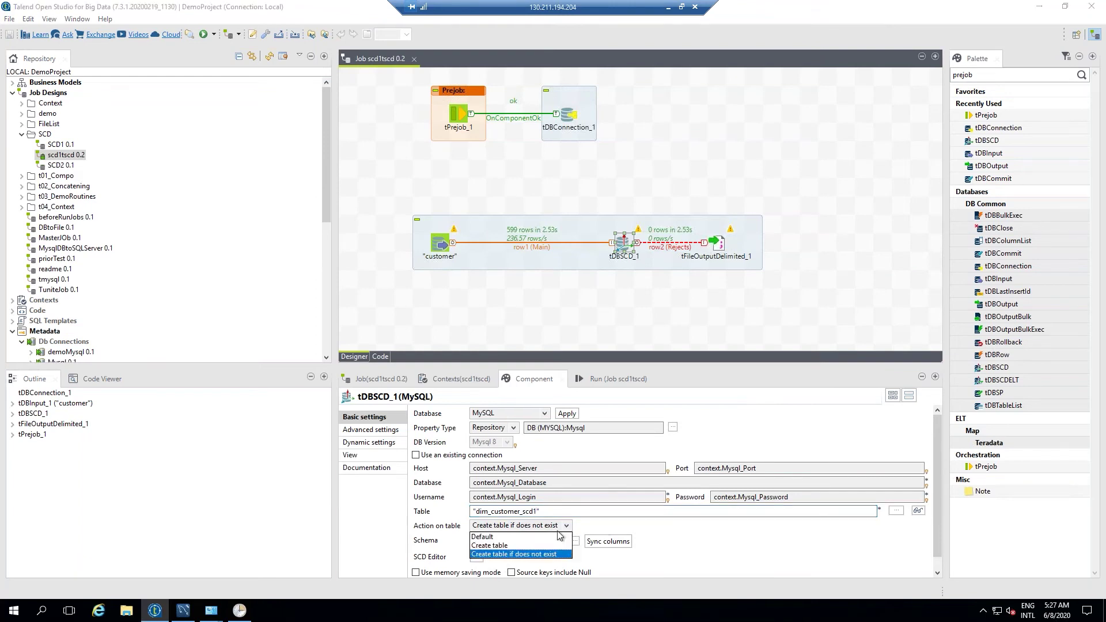
pyautogui.click(527, 553)
# - Switch to MySQL Workbench, then write and execute drop table sakila.dim_customer_scd1; below the existing select query
pyautogui.click(184, 611)
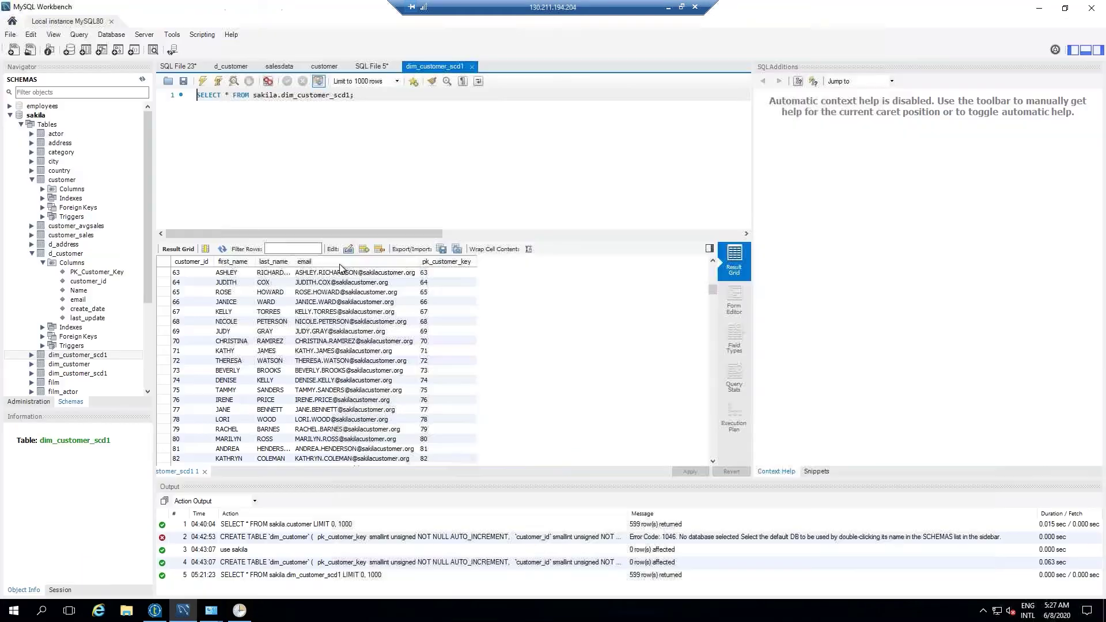
pyautogui.press('End')
pyautogui.press('Return')
pyautogui.press('Return')
pyautogui.press('Return')
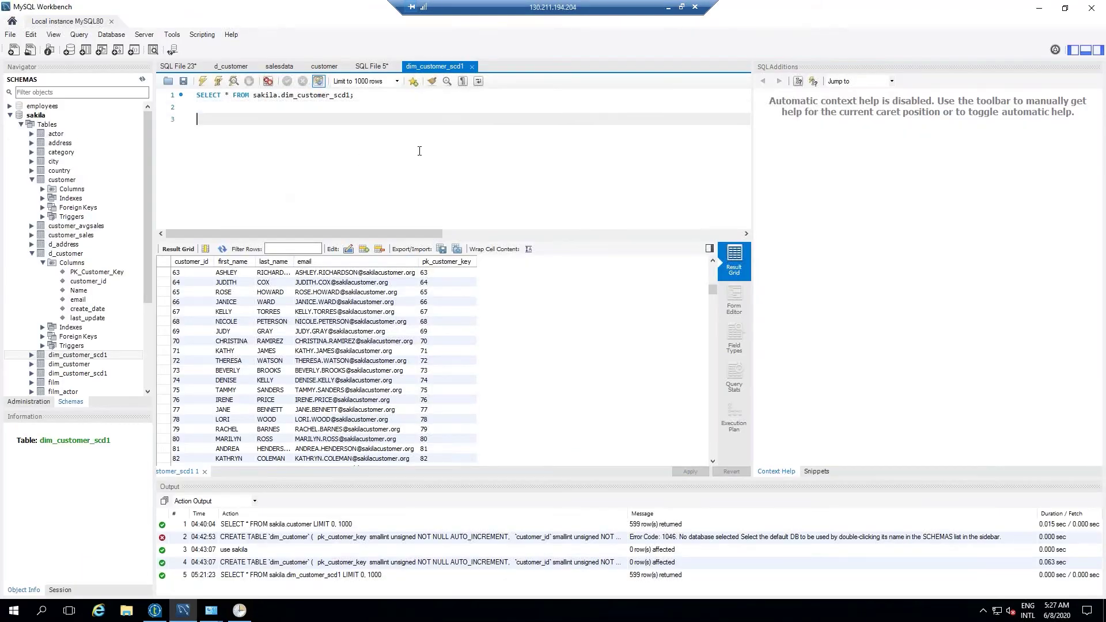
pyautogui.write('drop table')
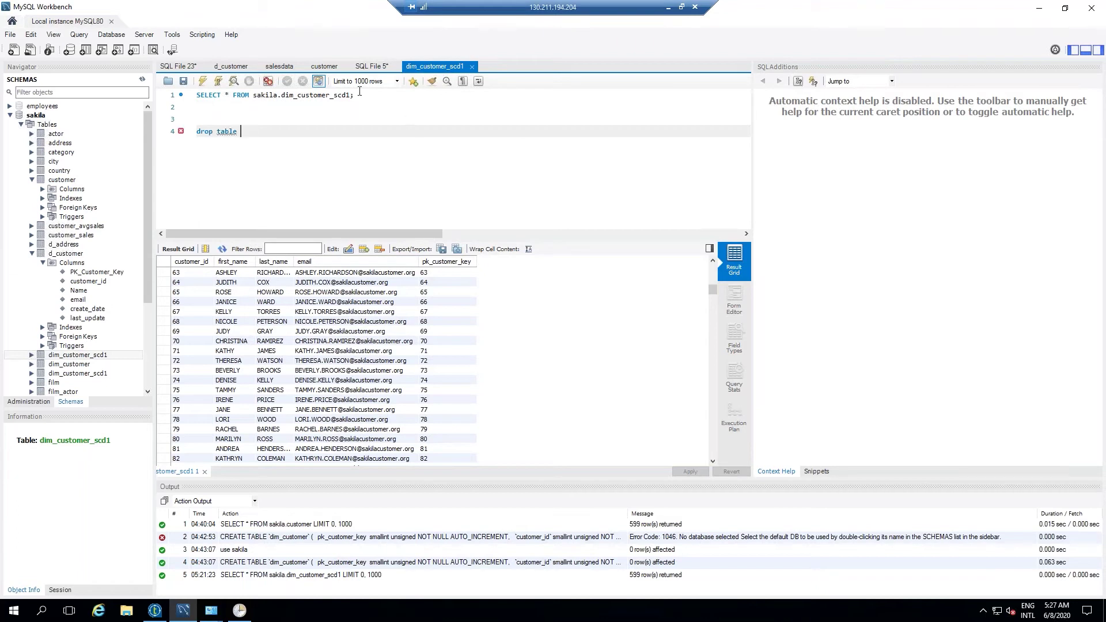
pyautogui.moveTo(254, 95); pyautogui.dragTo(371, 100)
pyautogui.hotkey('ctrl', 'c')
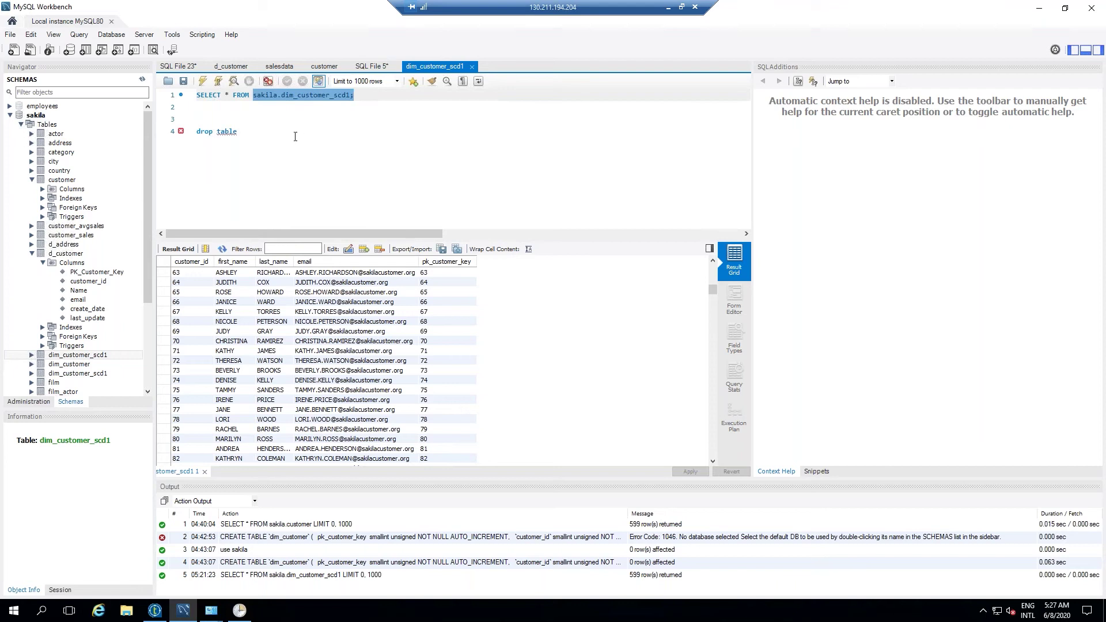
pyautogui.click(296, 137)
pyautogui.hotkey('ctrl', 'v')
pyautogui.moveTo(344, 133); pyautogui.dragTo(185, 123)
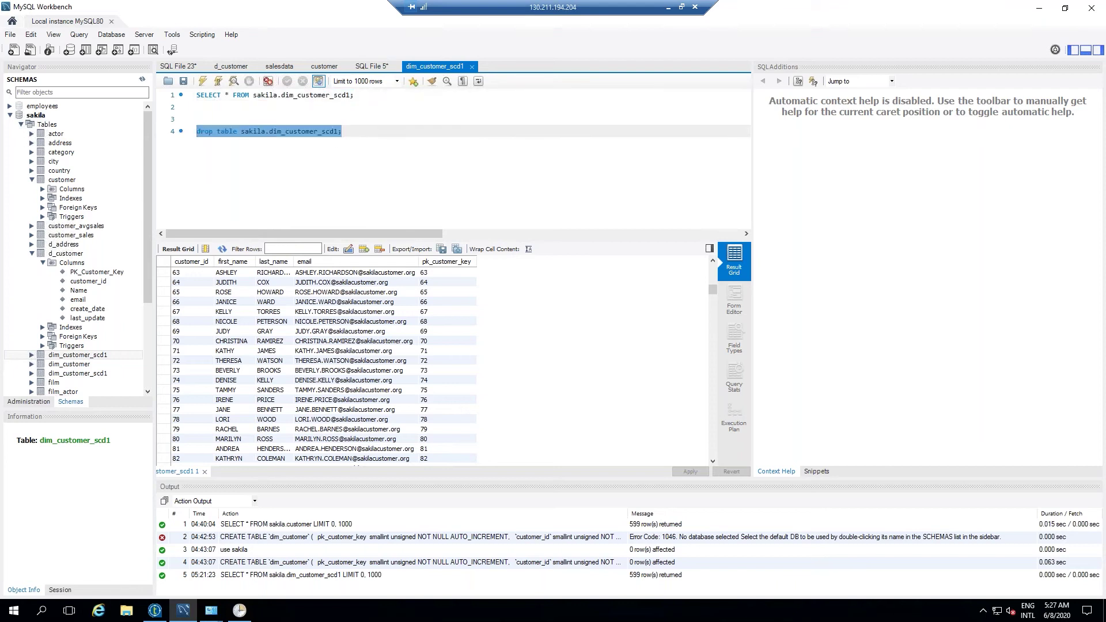
pyautogui.click(203, 82)
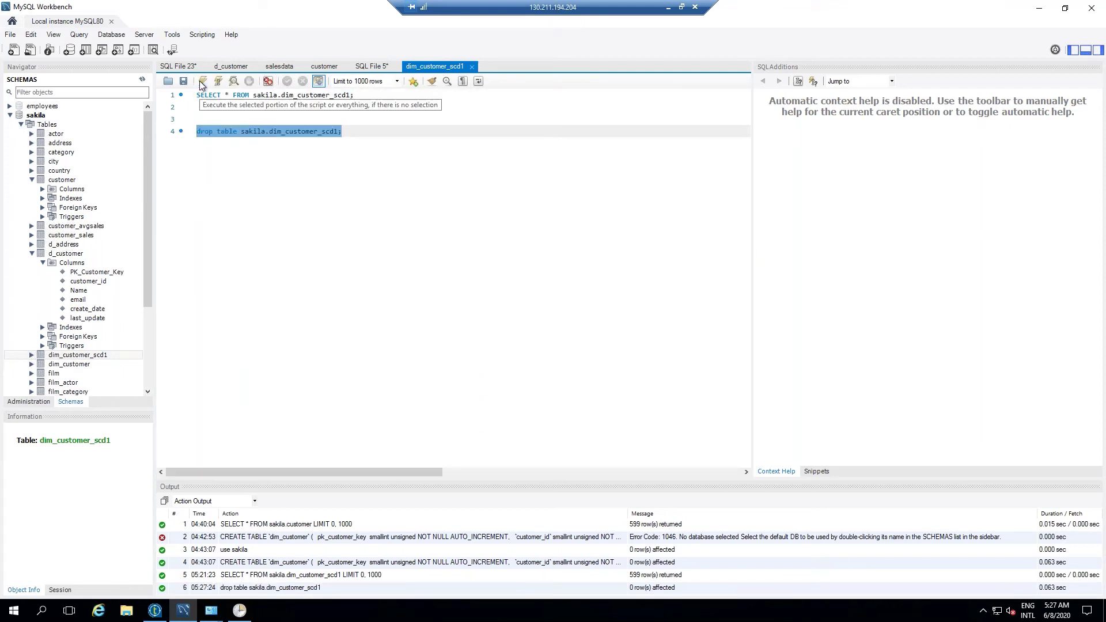
# - Switch back to Talend Open Studio and try to run the scd1tscd job
pyautogui.click(157, 613)
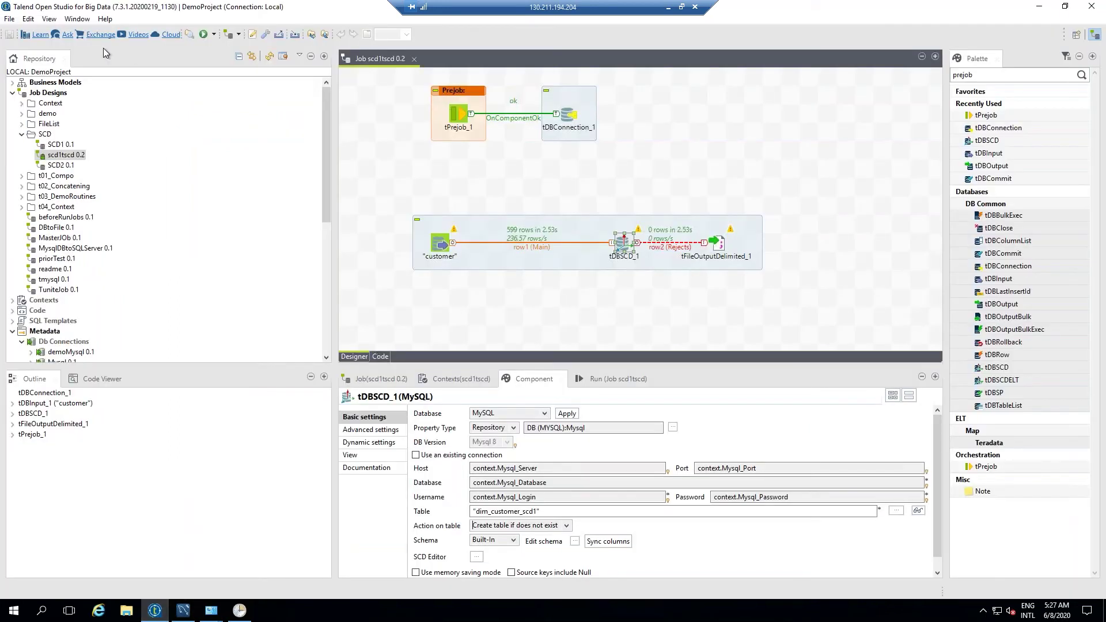
pyautogui.press('F6')
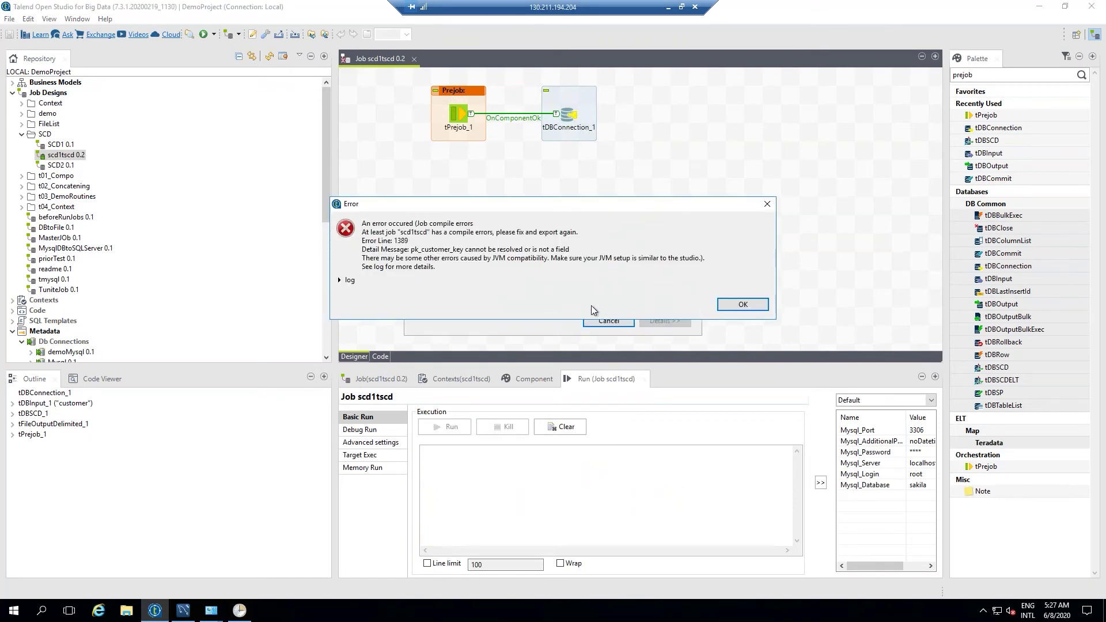
pyautogui.click(743, 304)
# - Synchronize the columns of tFileOutputDelimited_1 with its incoming reject flow and save the job
pyautogui.click(632, 242)
pyautogui.click(717, 242)
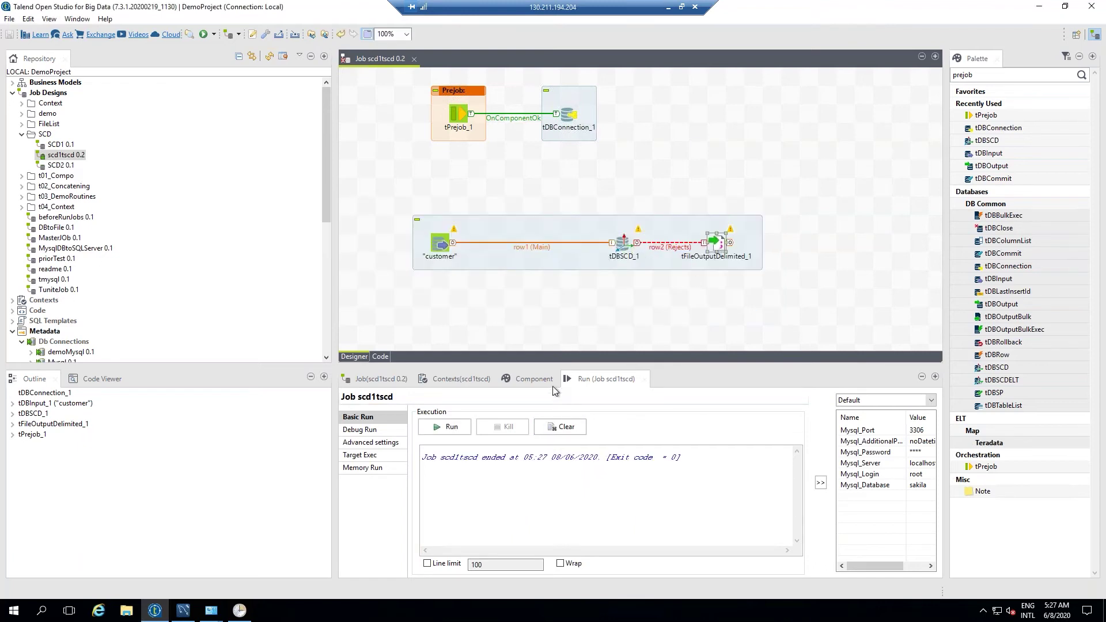
pyautogui.click(537, 376)
pyautogui.click(603, 486)
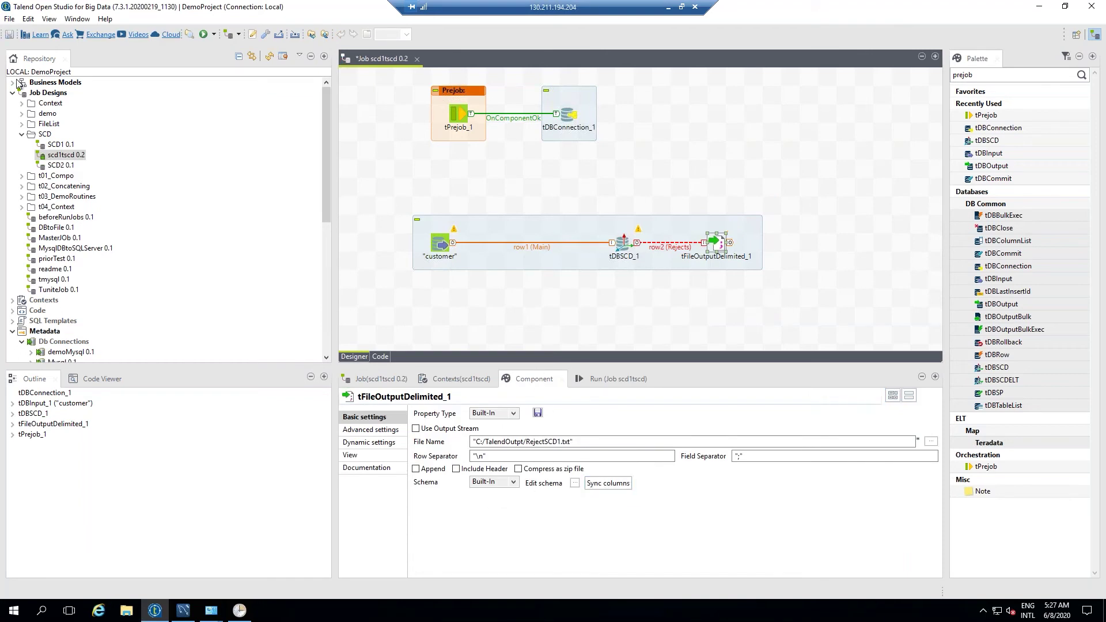
pyautogui.click(9, 34)
# - Run the scd1tscd job again and read the full exception text in the execution log
pyautogui.click(599, 381)
pyautogui.click(446, 427)
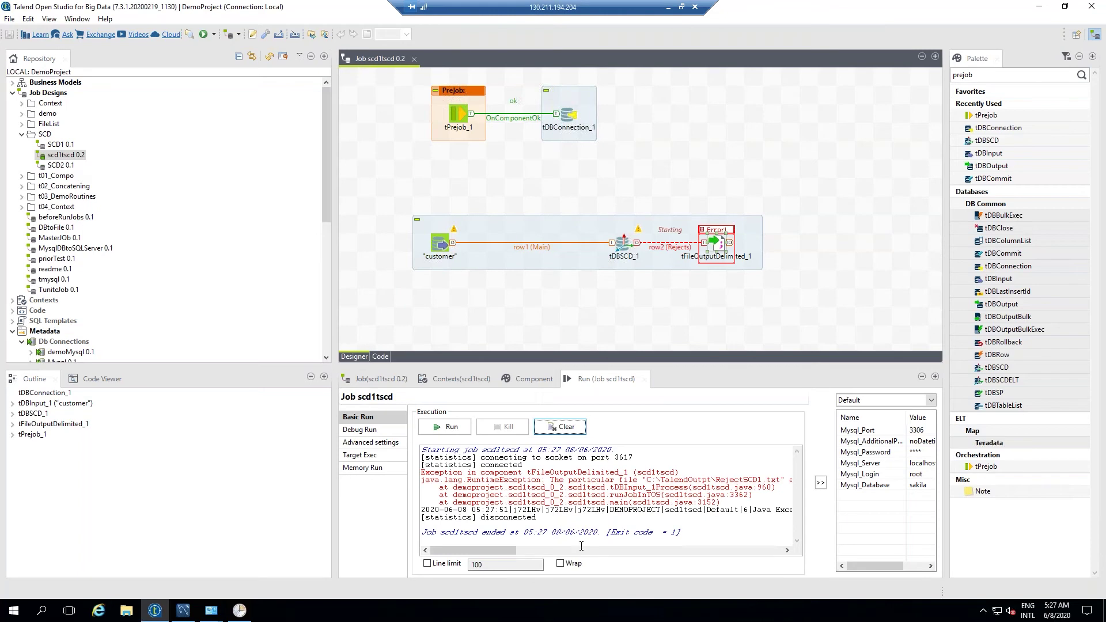
pyautogui.click(716, 244)
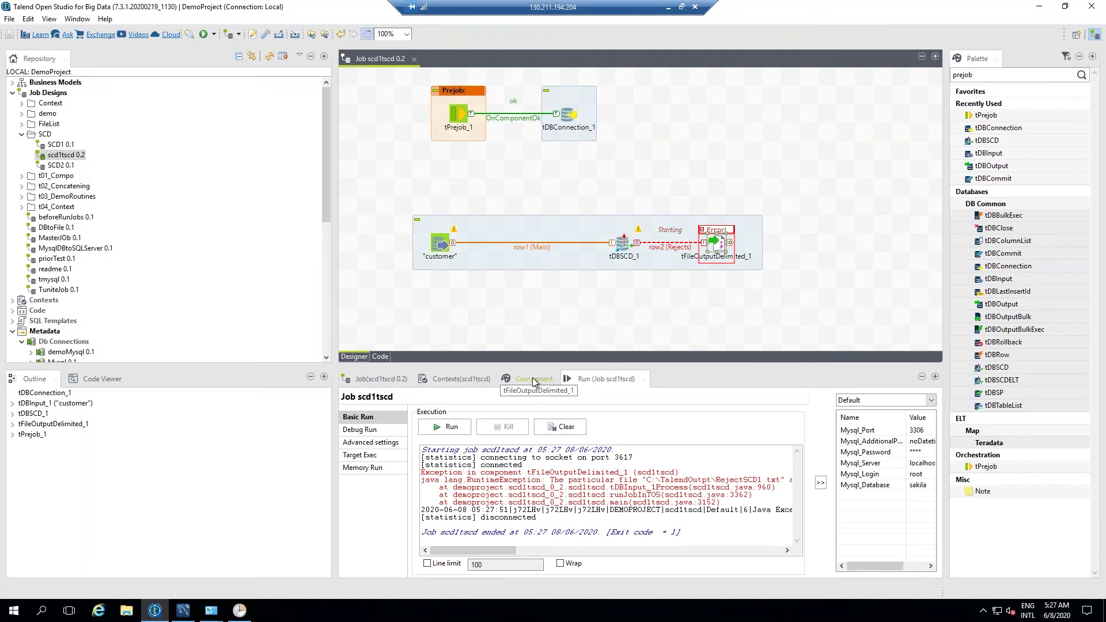
pyautogui.click(528, 548)
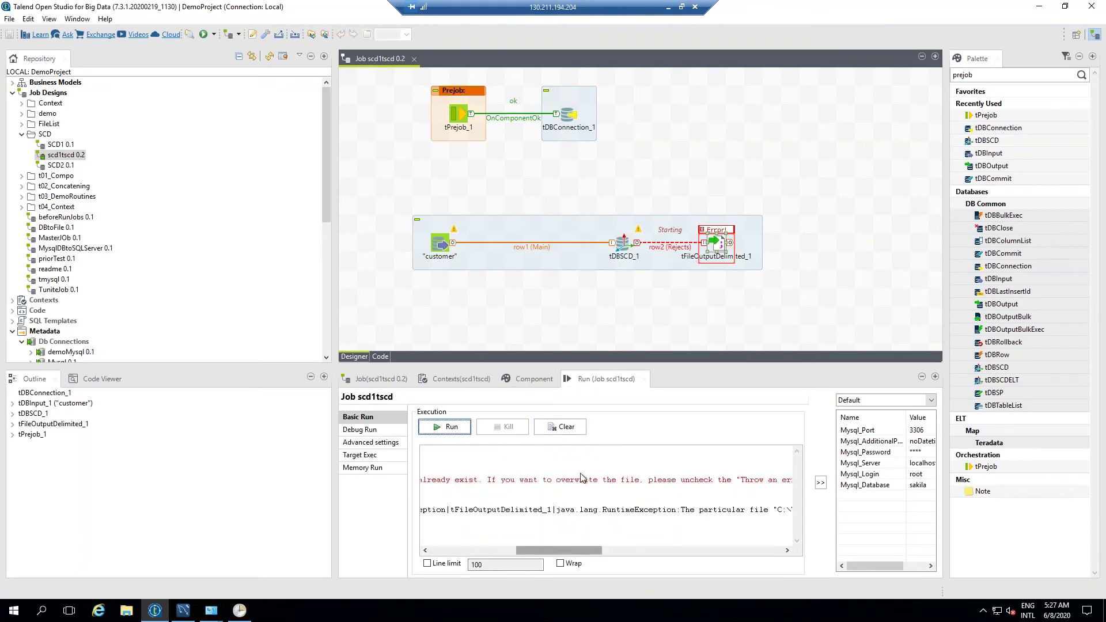
pyautogui.click(364, 448)
pyautogui.click(371, 455)
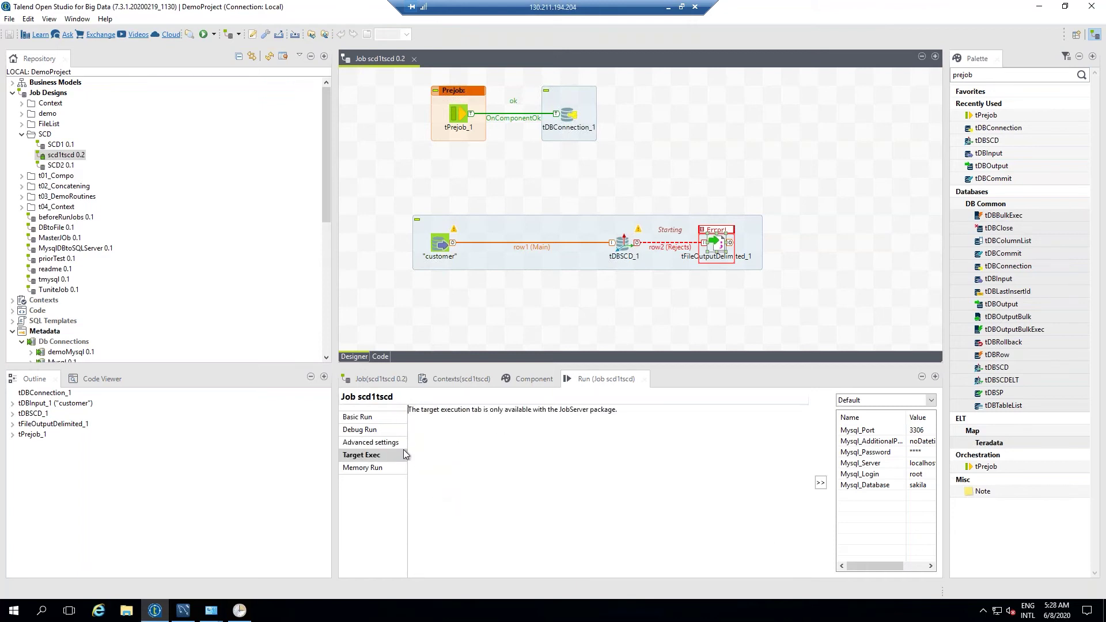
pyautogui.click(363, 417)
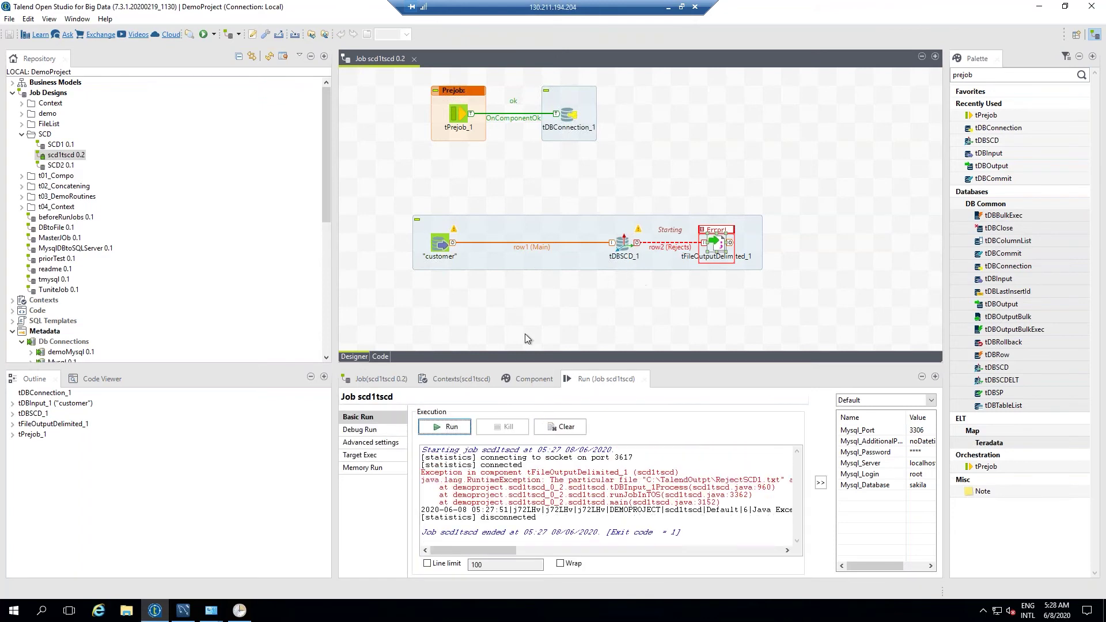
# - Disable "Throw an error if the file already exist" for tFileOutputDelimited_1 and save the job
pyautogui.click(530, 380)
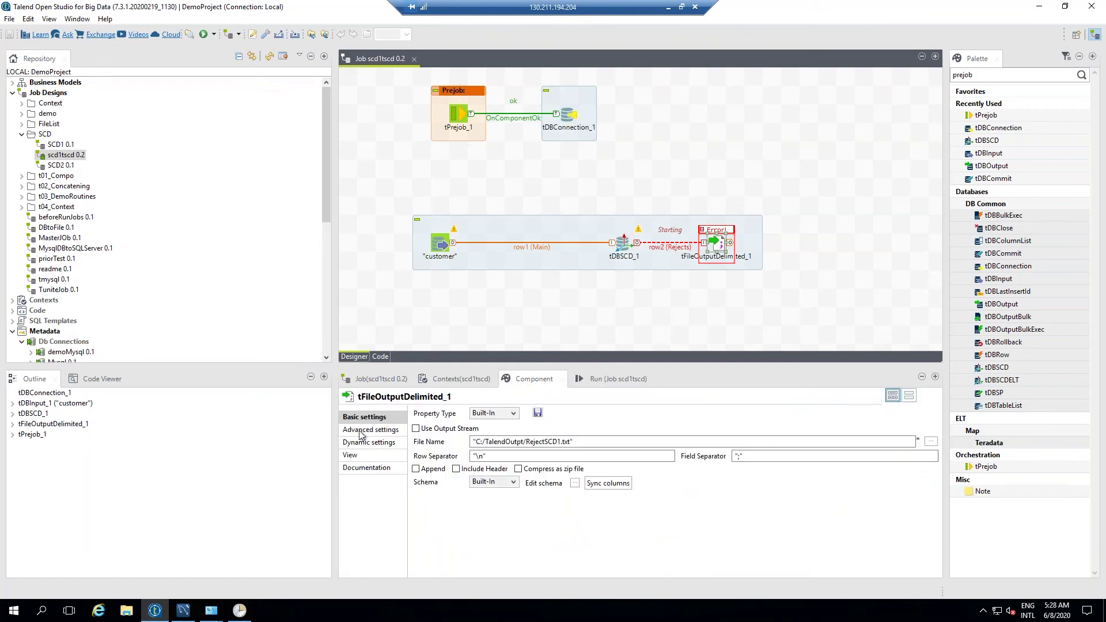
pyautogui.click(361, 434)
pyautogui.click(416, 508)
pyautogui.hotkey('ctrl', 's')
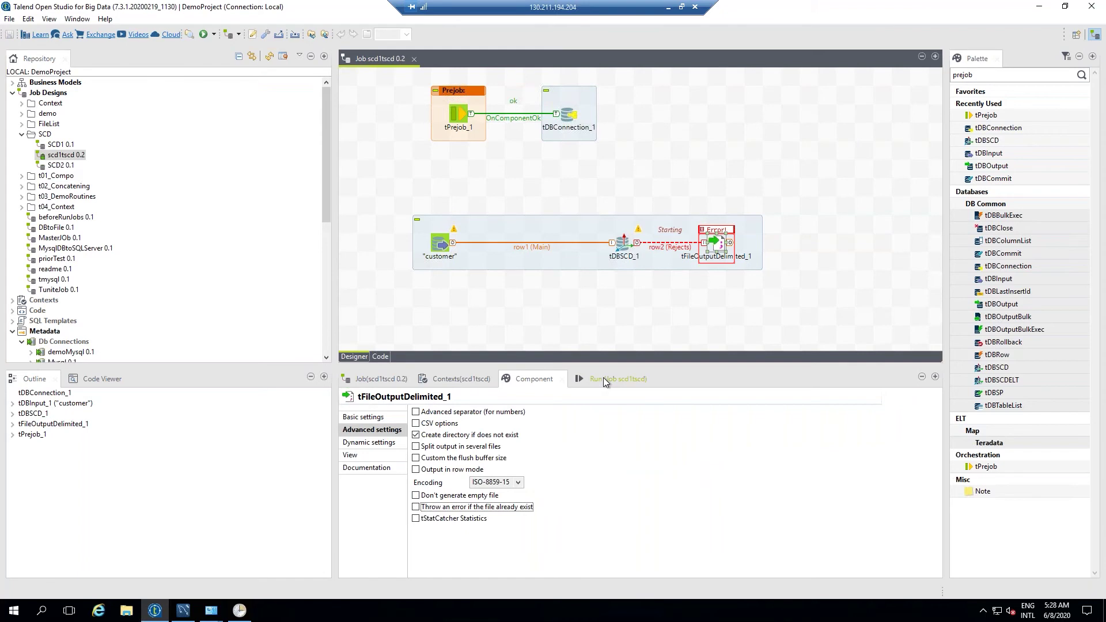
# - Run the scd1tscd job with the changed reject file setting
pyautogui.click(605, 381)
pyautogui.click(448, 427)
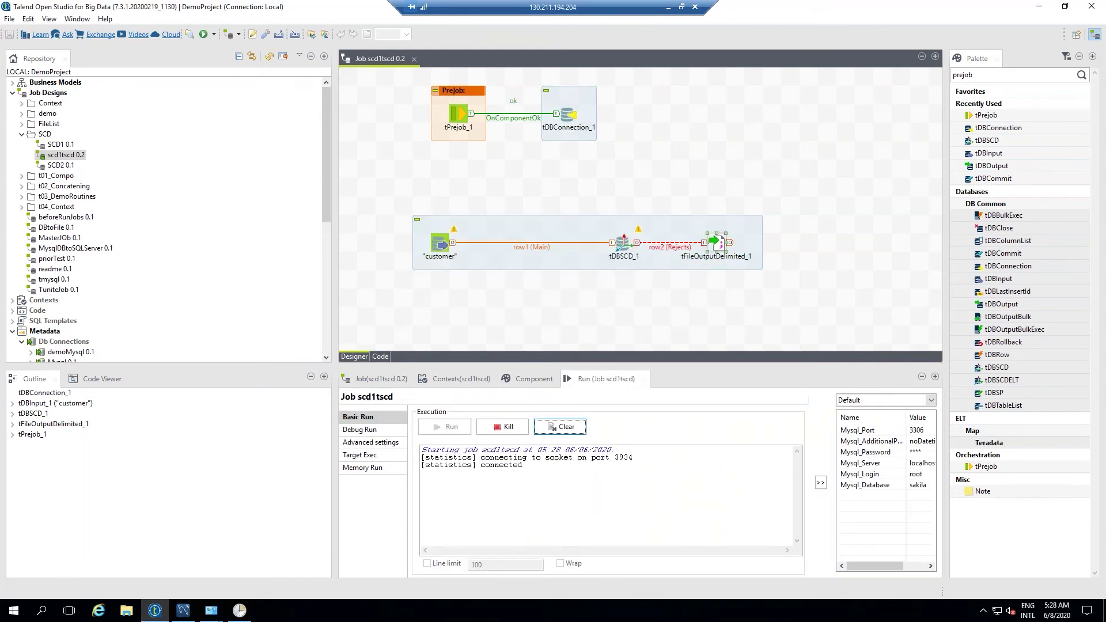
pyautogui.click(534, 378)
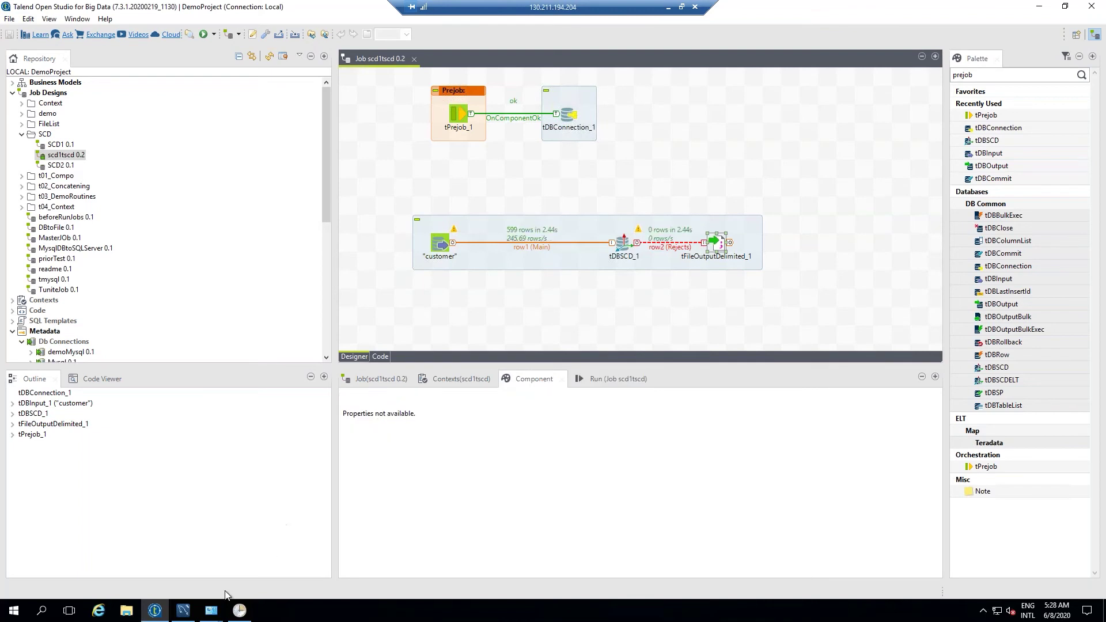
# - Switch to MySQL Workbench and execute only the SELECT * FROM sakila.dim_customer_scd1; statement
pyautogui.click(183, 611)
pyautogui.moveTo(353, 95); pyautogui.dragTo(197, 96)
pyautogui.click(203, 83)
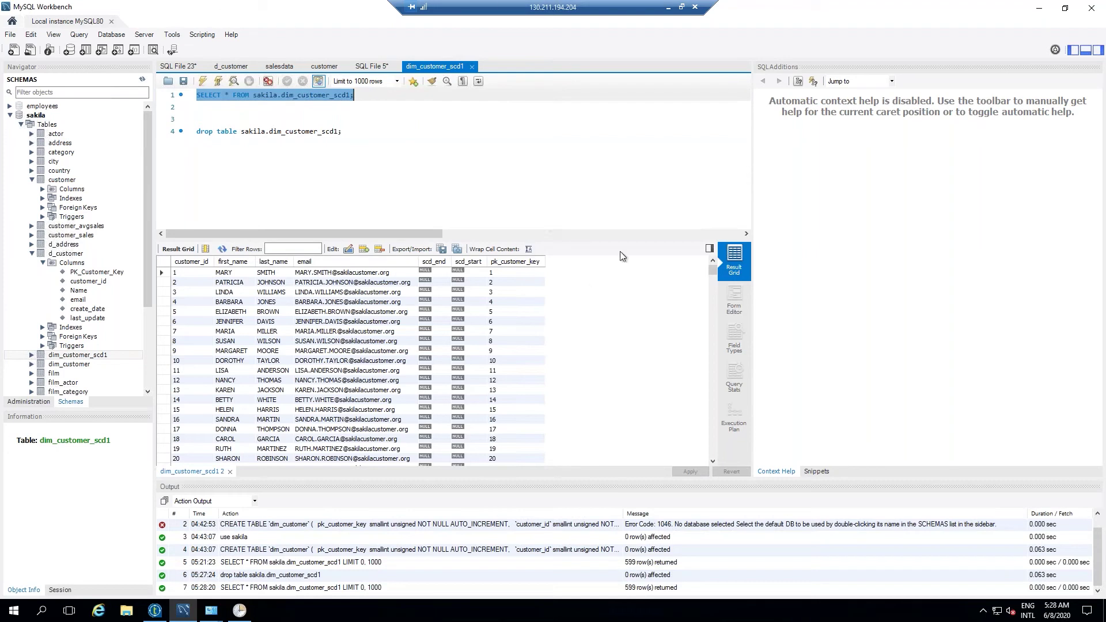
# - Switch back to Talend Open Studio and view the settings of tDBConnection_1 and tPrejob_1
pyautogui.click(154, 611)
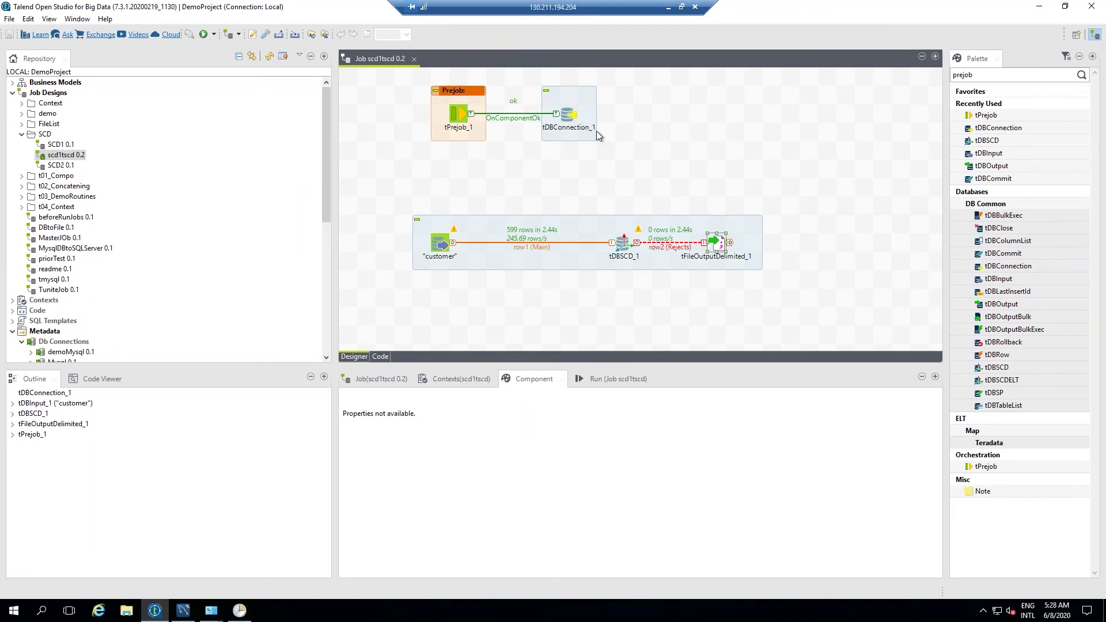
pyautogui.click(572, 118)
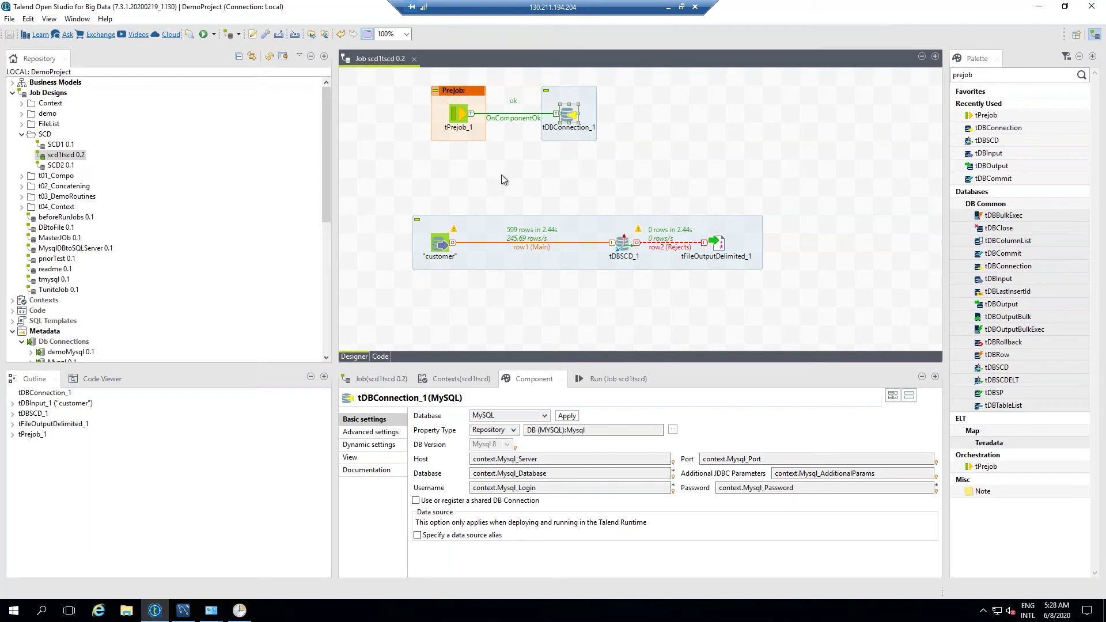
pyautogui.click(466, 118)
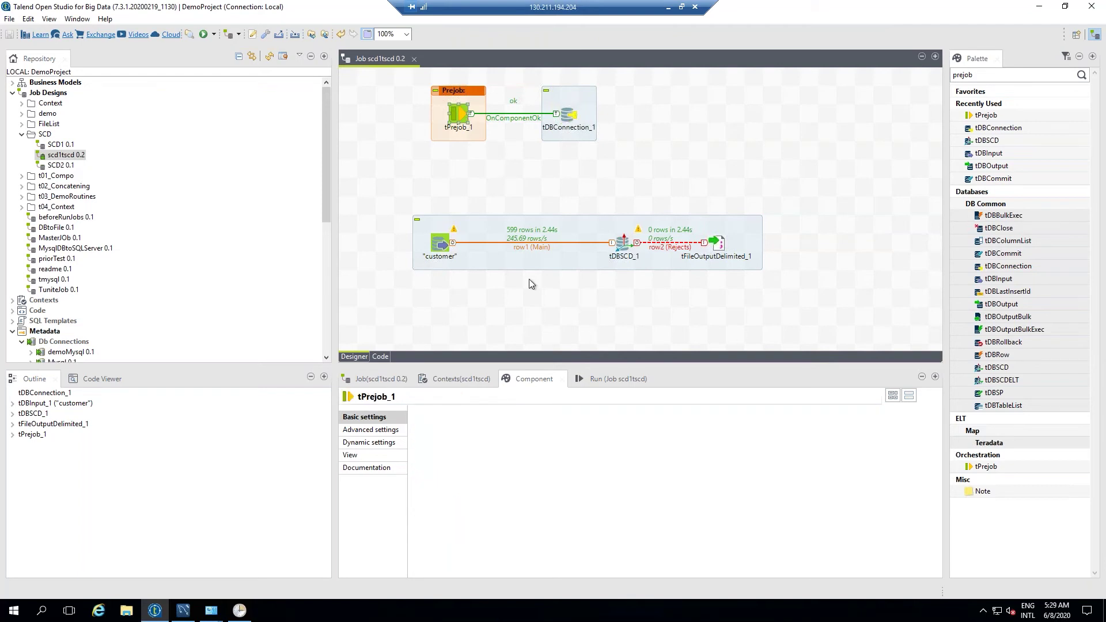
# - Clear the component search text and show the basic settings of tDBConnection_1 again
pyautogui.doubleClick(963, 75)
pyautogui.press('BackSpace')
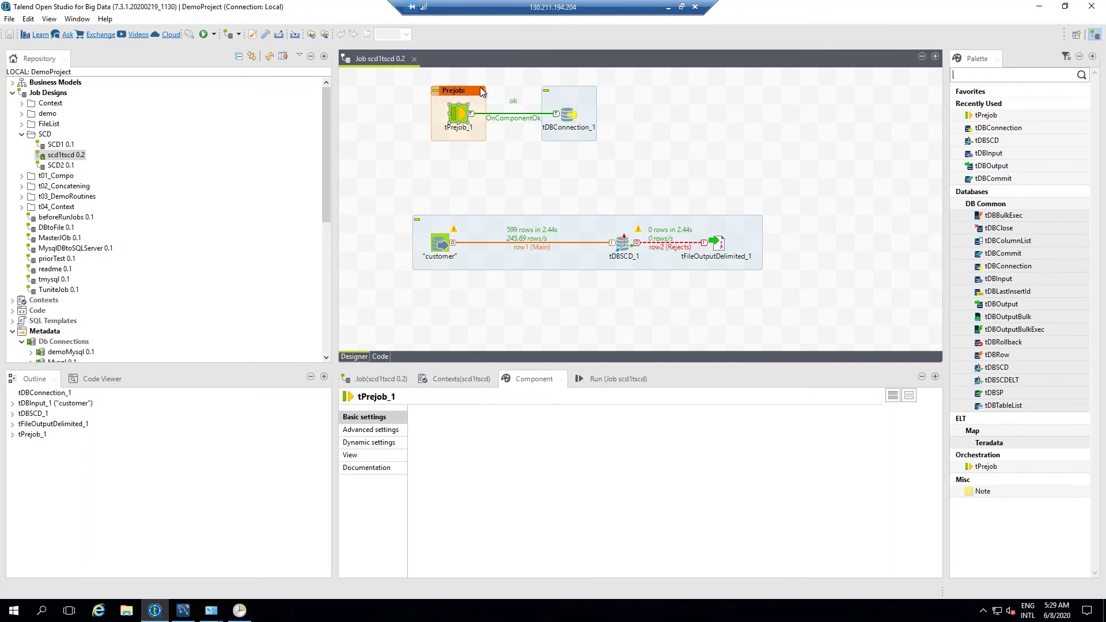
pyautogui.click(571, 115)
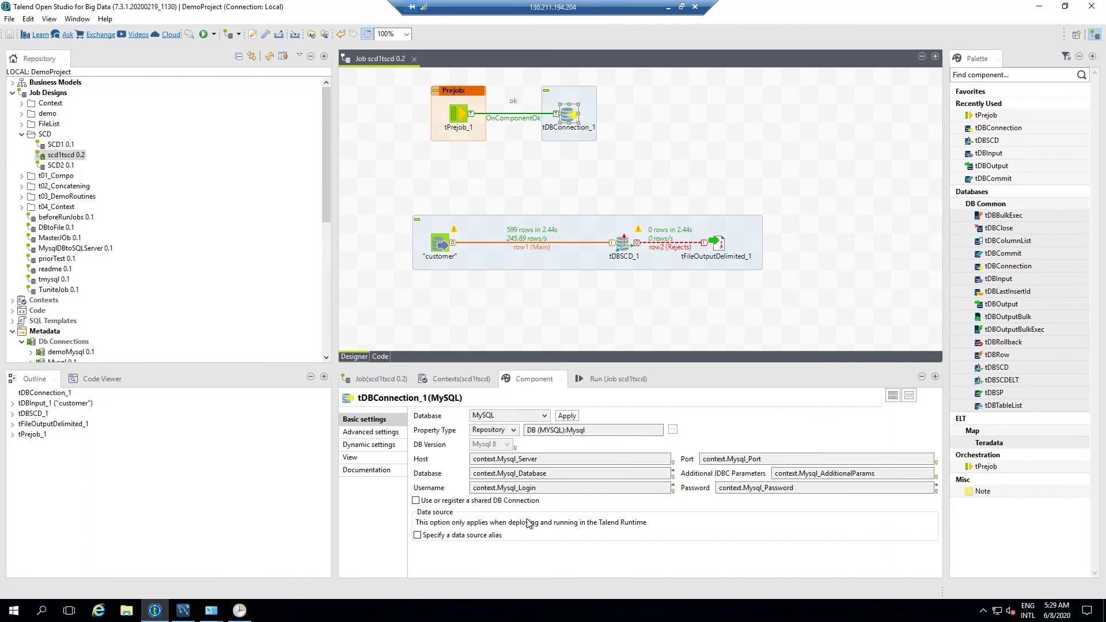
# - Examine the basic settings of the "customer" tDBInput_1 component and read its full SELECT query
pyautogui.click(437, 247)
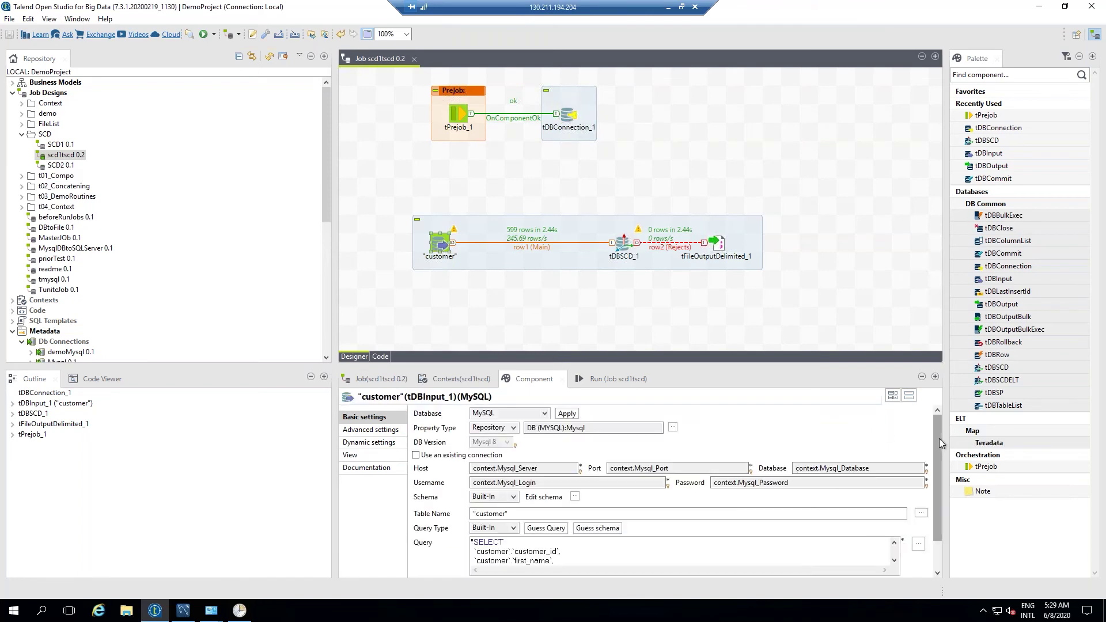
pyautogui.moveTo(940, 438); pyautogui.dragTo(939, 446)
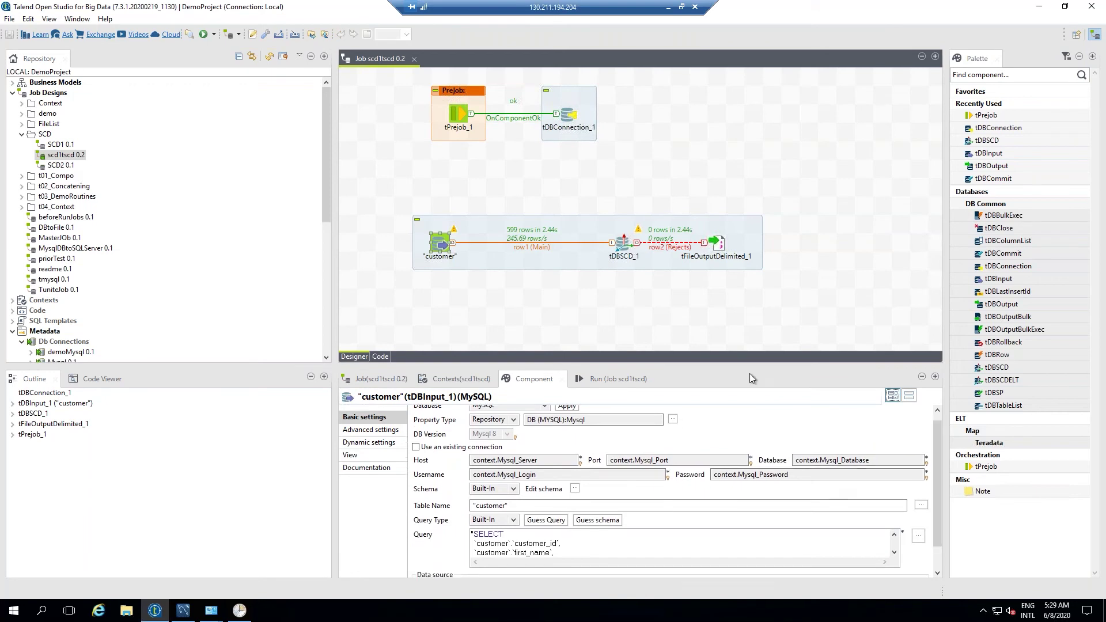
pyautogui.click(708, 545)
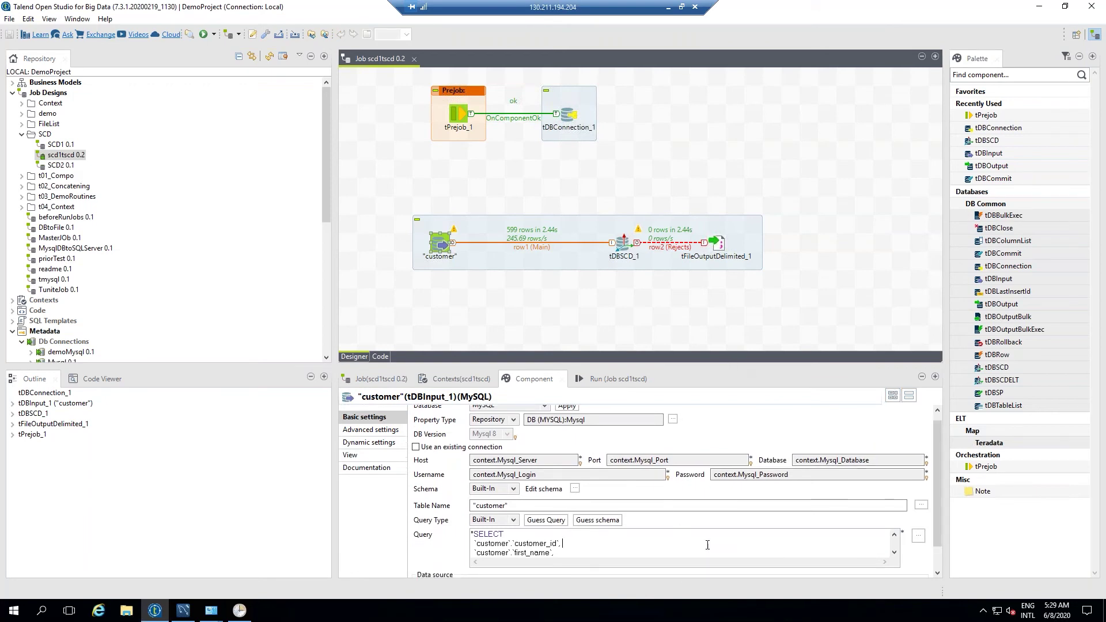
pyautogui.click(940, 575)
pyautogui.click(895, 545)
pyautogui.click(895, 545)
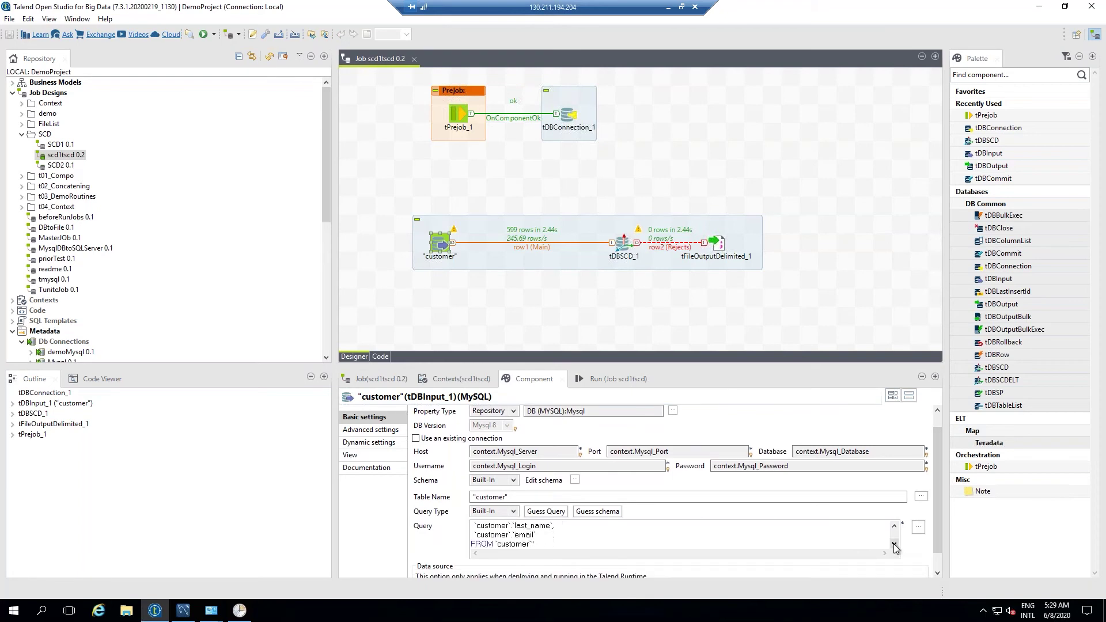
pyautogui.click(895, 527)
pyautogui.click(895, 526)
pyautogui.click(895, 526)
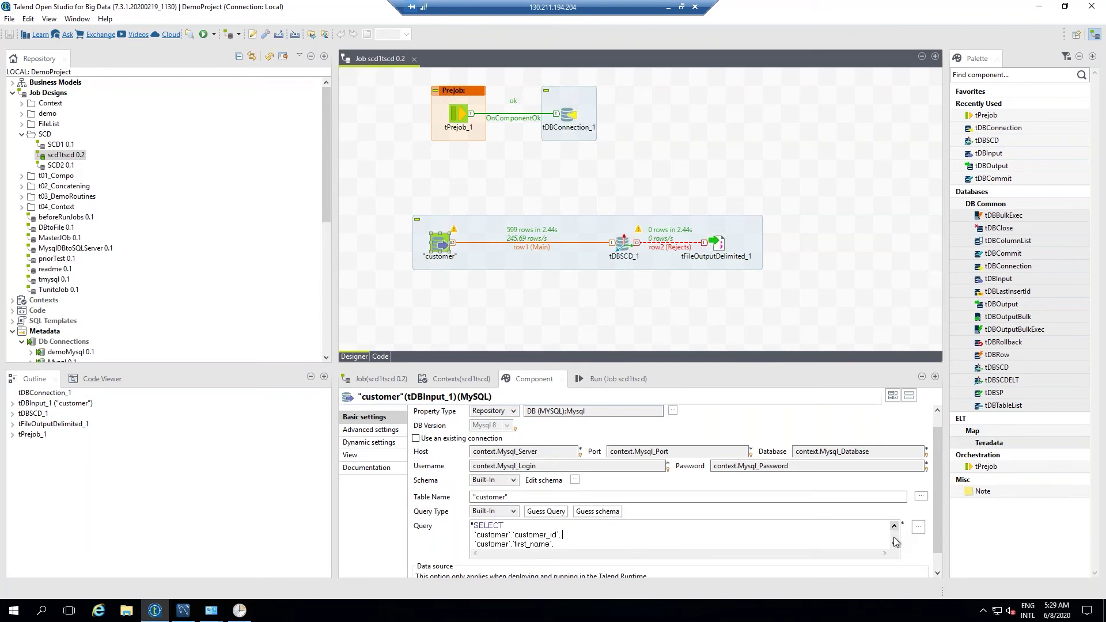
pyautogui.click(895, 545)
pyautogui.click(895, 545)
pyautogui.click(895, 545)
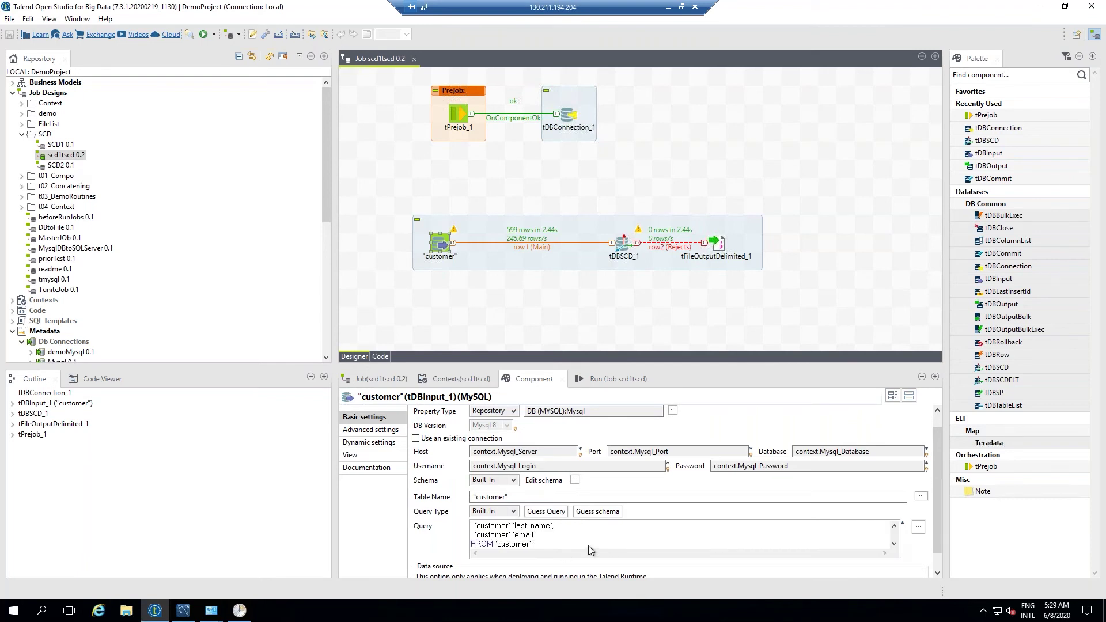
# - Switch to MySQL Workbench and query the rows of the sakila customer table, limited to 1000
pyautogui.click(182, 611)
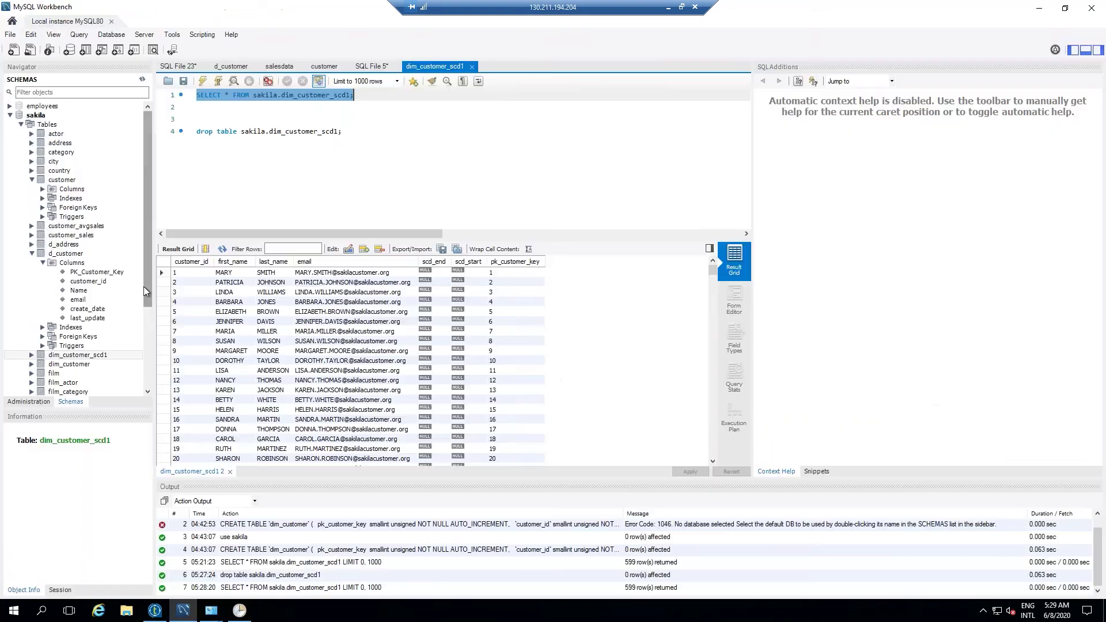
pyautogui.rightClick(61, 180)
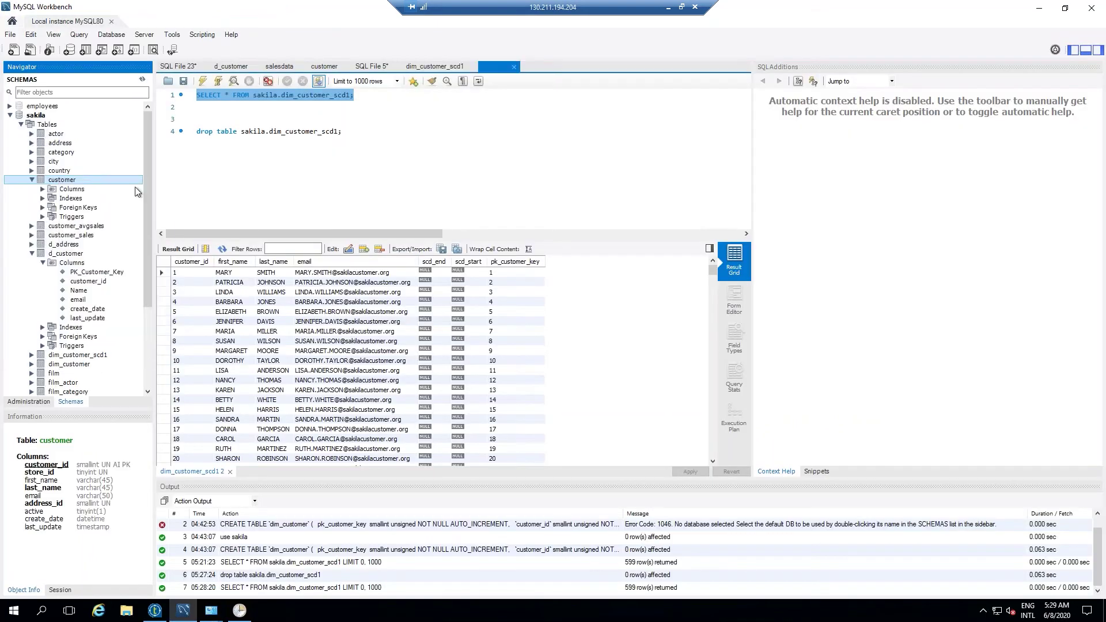
pyautogui.click(82, 187)
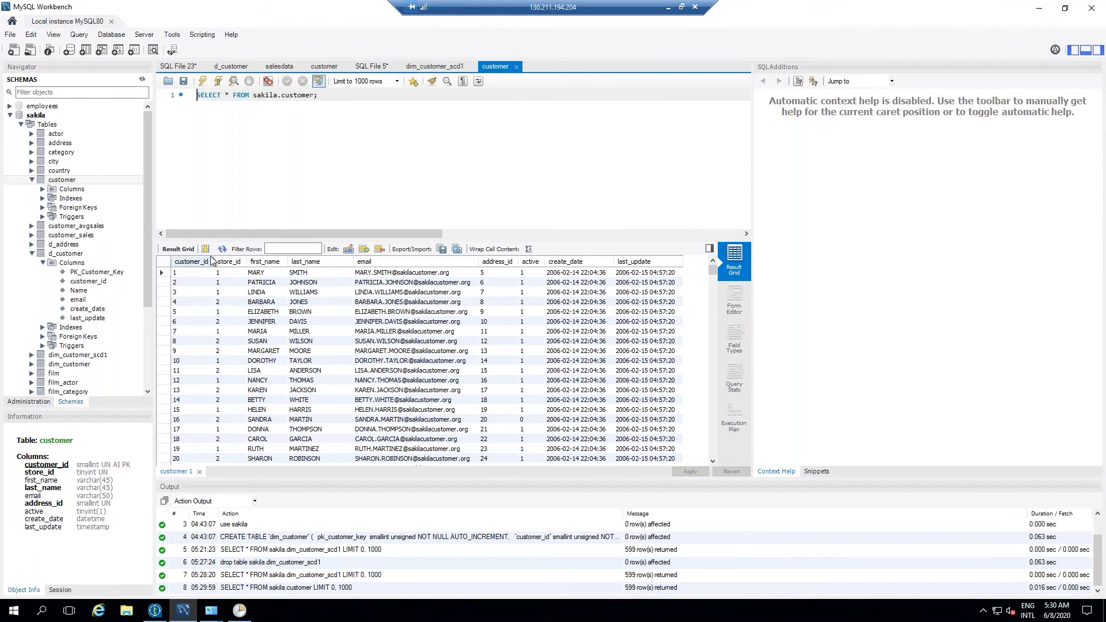
# - Switch back to Talend Open Studio and review the tDBSCD_1 settings, keeping "Create table if does not exist" as the action on table
pyautogui.click(154, 611)
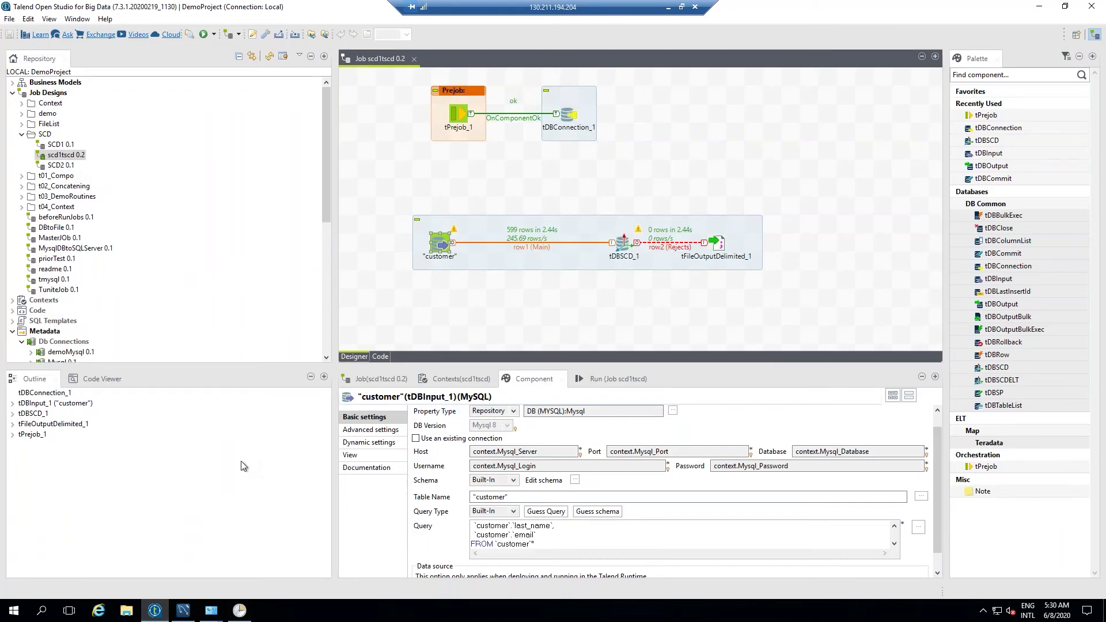
pyautogui.click(626, 246)
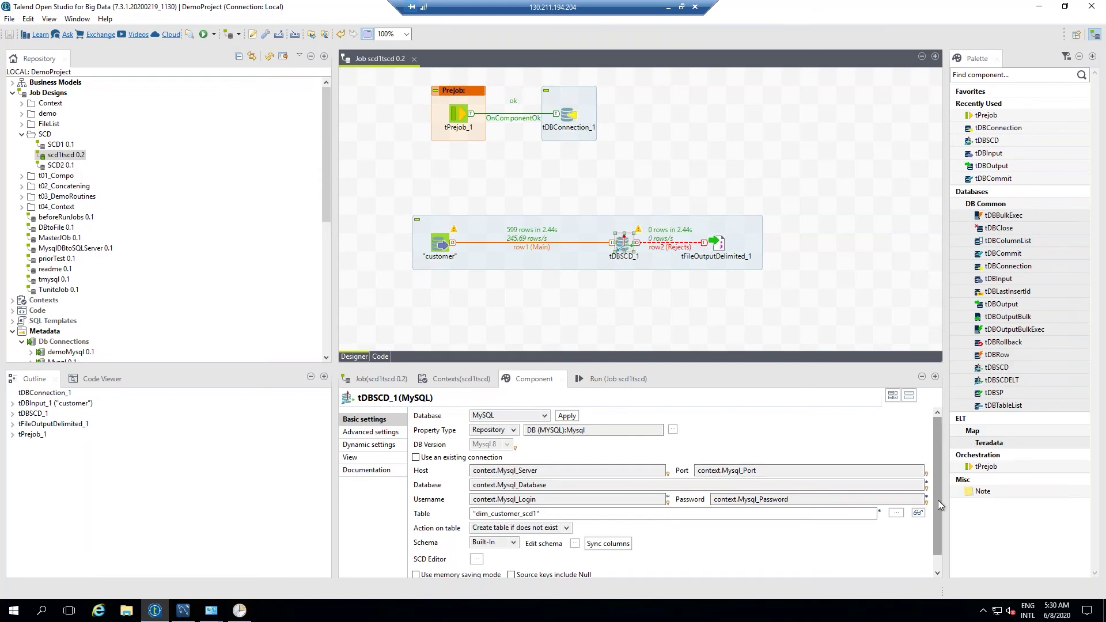
pyautogui.scroll(-1, 585, 498)
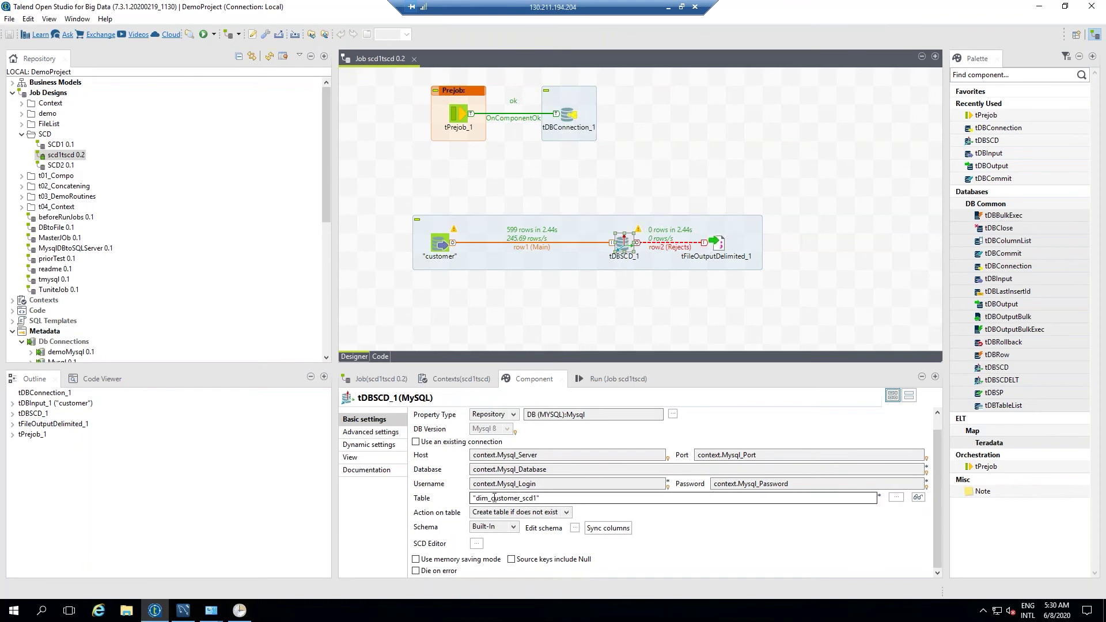
pyautogui.click(567, 514)
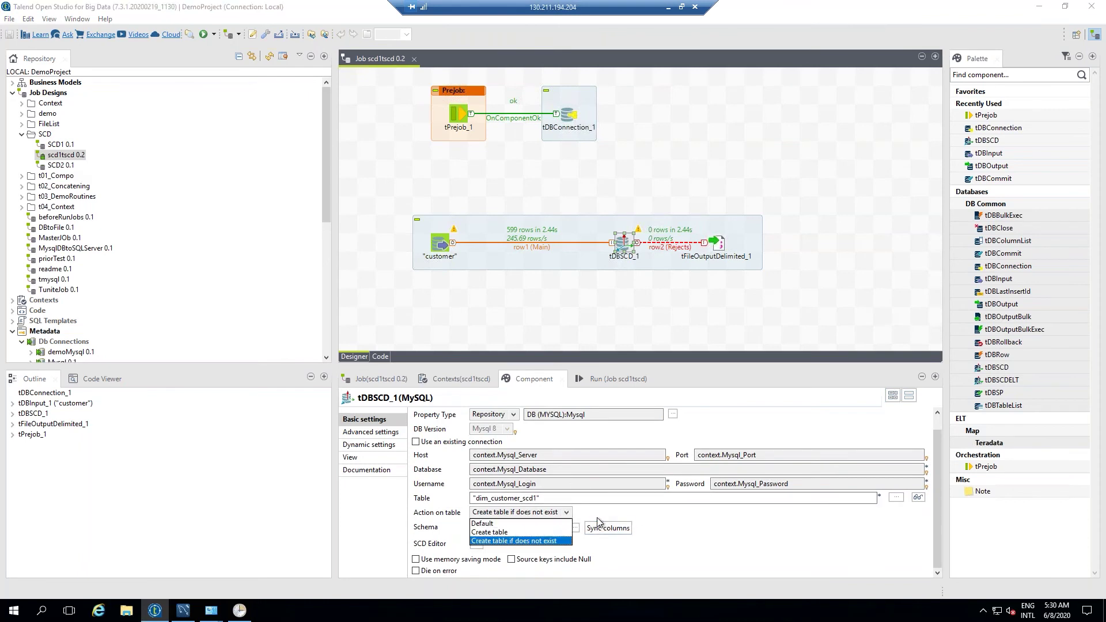
pyautogui.click(507, 541)
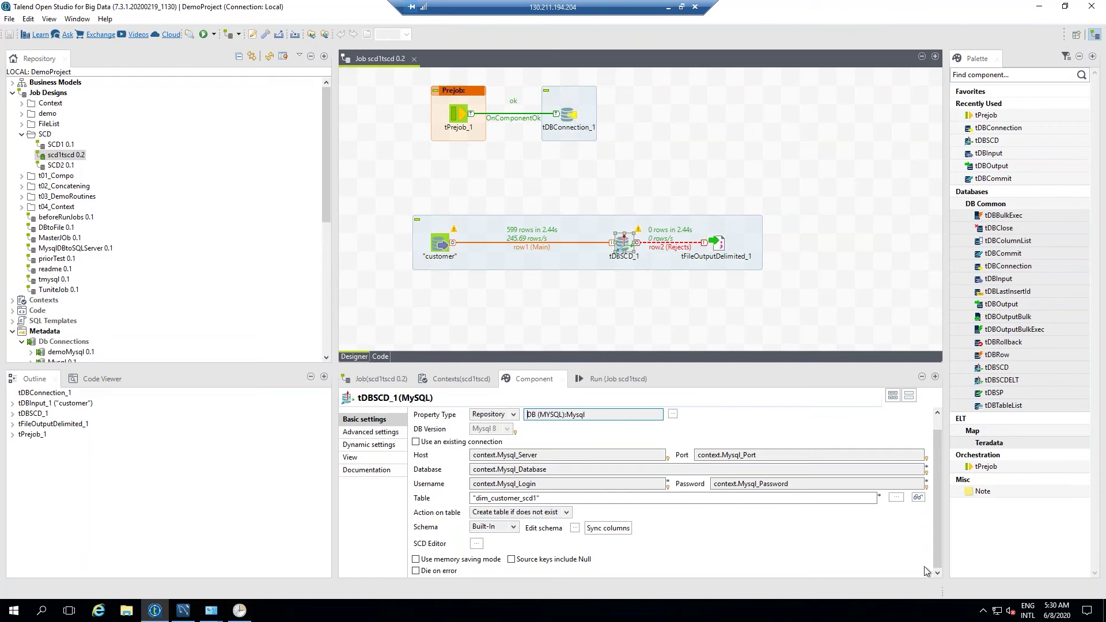
# - Open the SCD editor of tDBSCD_1 and keep Auto increment as the creation method for the pk_customer_key surrogate key
pyautogui.click(477, 544)
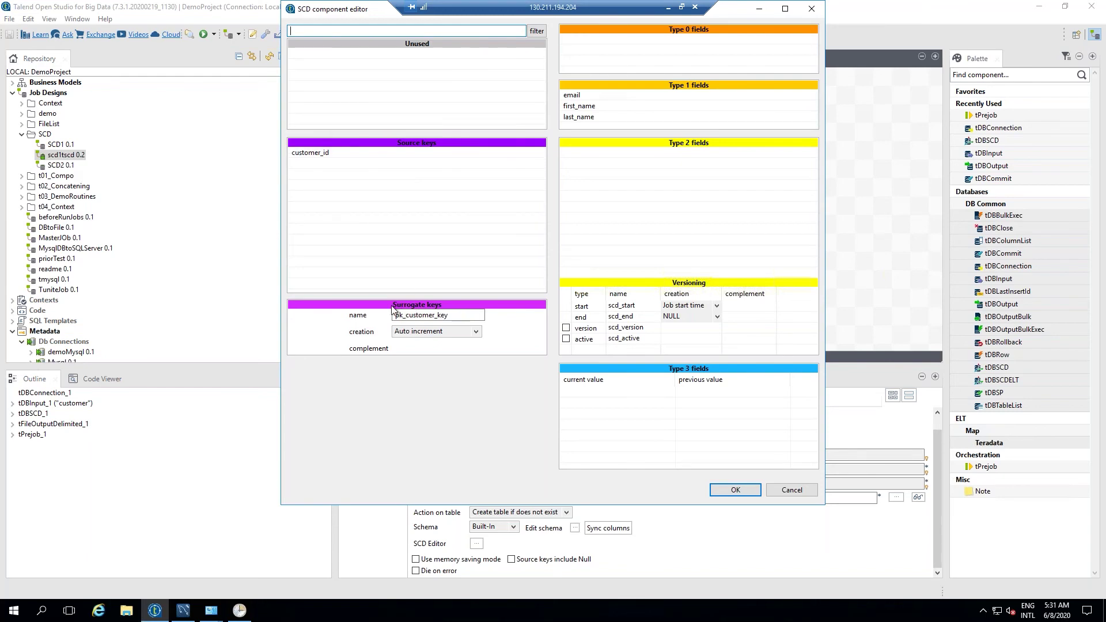
pyautogui.click(444, 314)
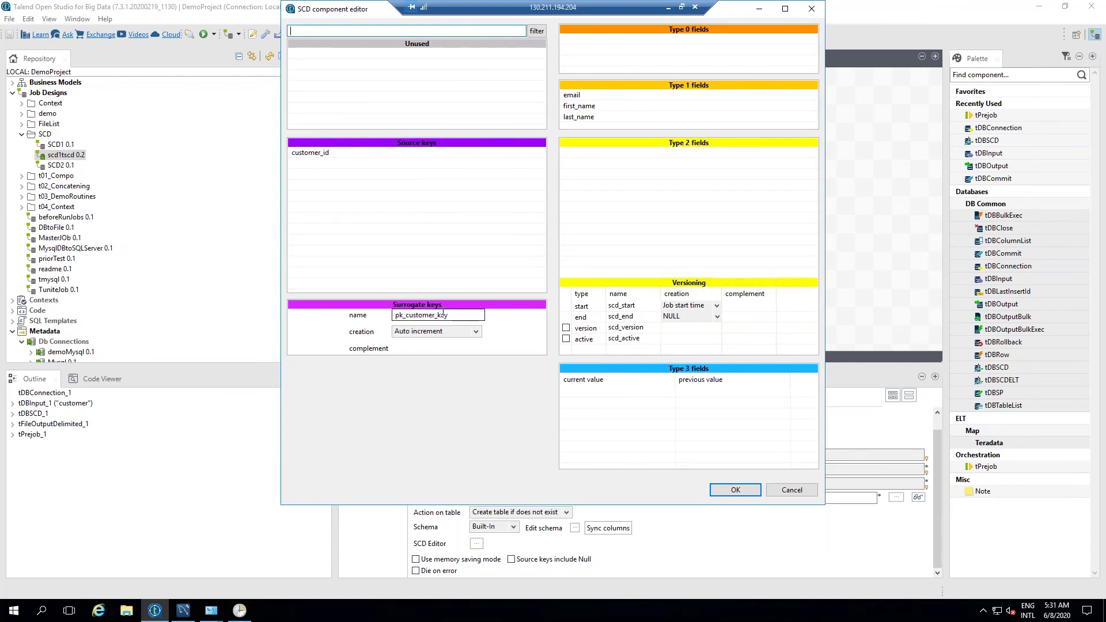
pyautogui.click(476, 333)
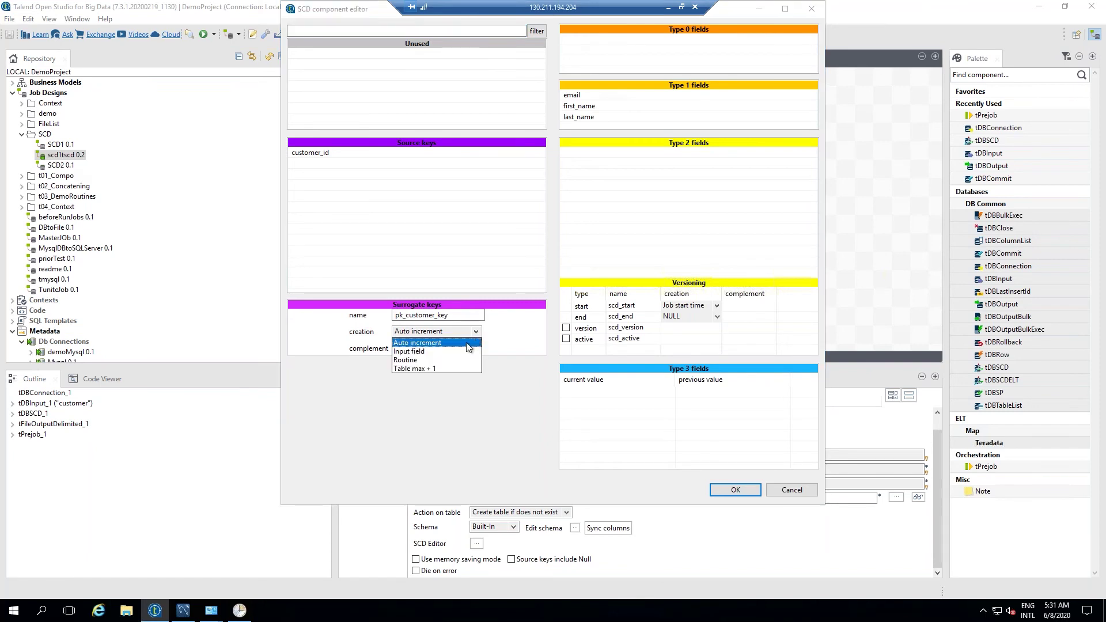
pyautogui.click(454, 345)
# - Switch to MySQL Workbench and clear the SELECT statement from the customer query editor
pyautogui.click(183, 611)
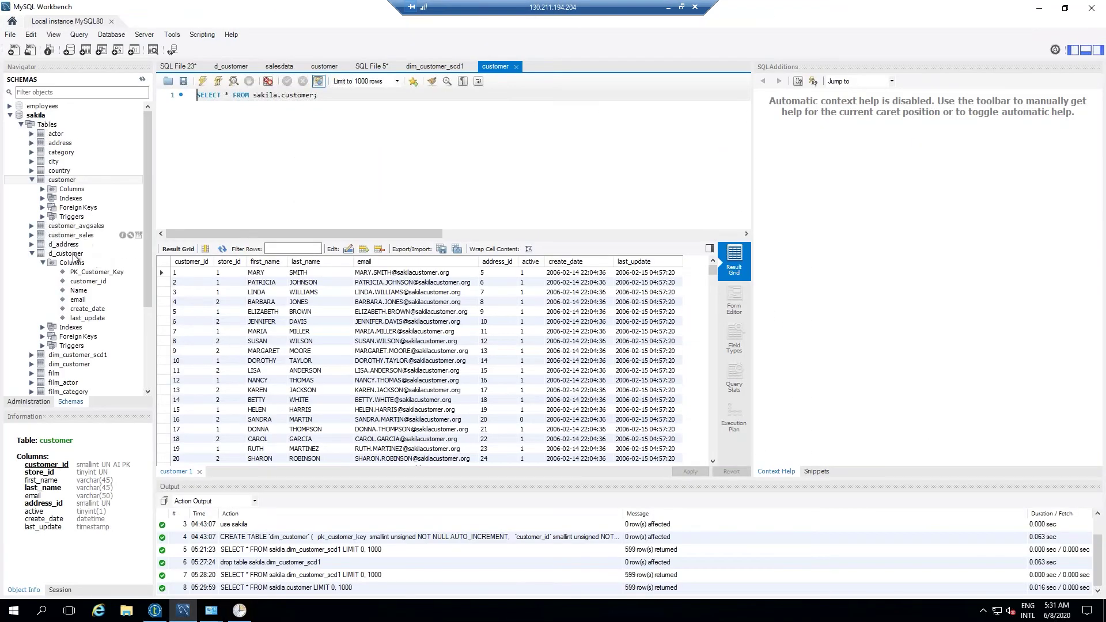
pyautogui.click(84, 356)
pyautogui.rightClick(84, 358)
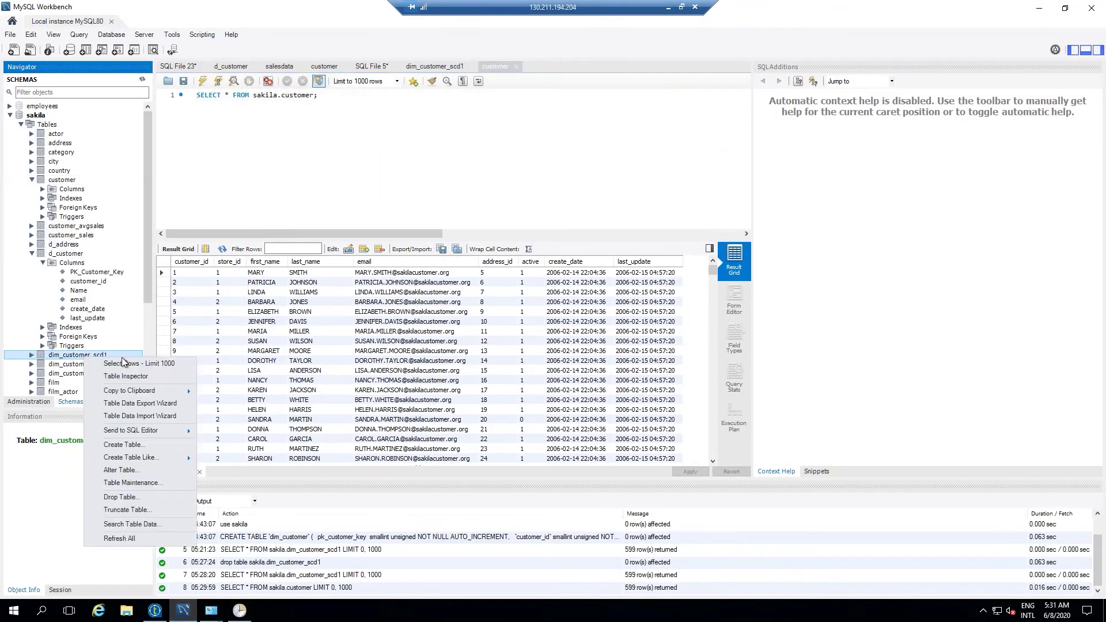
pyautogui.click(354, 181)
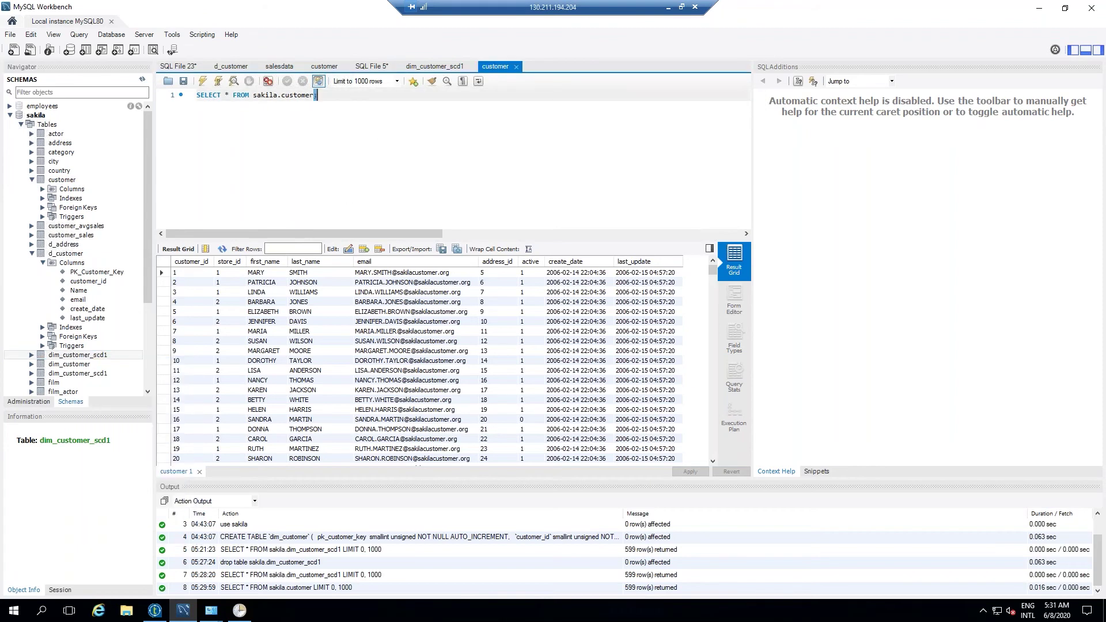
pyautogui.hotkey('ctrl', 'a')
pyautogui.press('Delete')
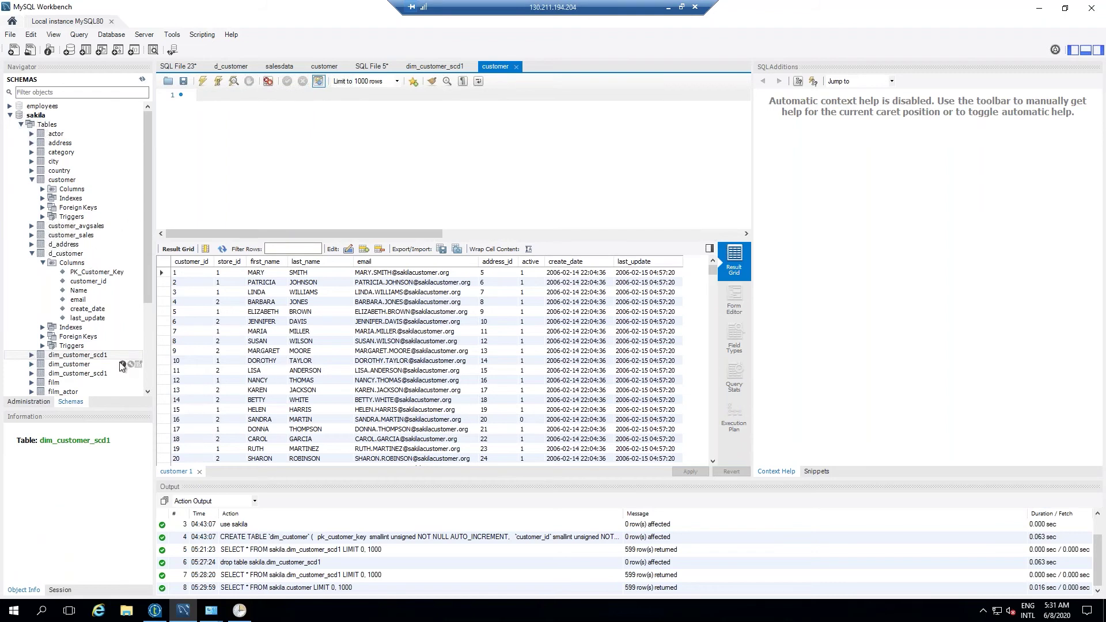
# - Refresh the sakila schema and expand the dim_customer_scd1 table entries in the schema tree
pyautogui.click(36, 116)
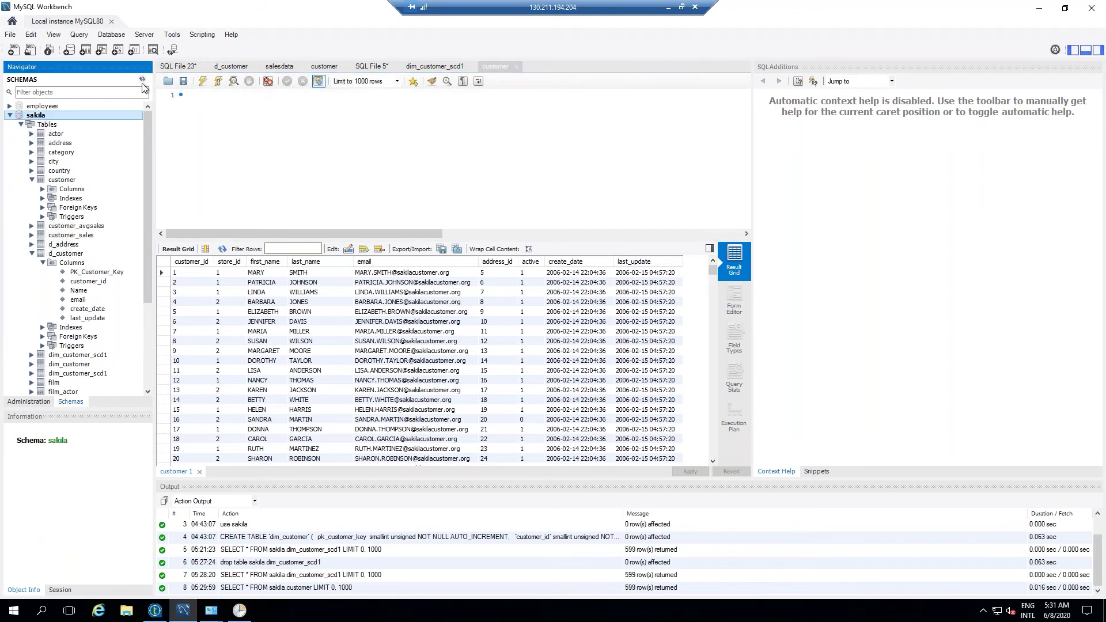
pyautogui.click(93, 355)
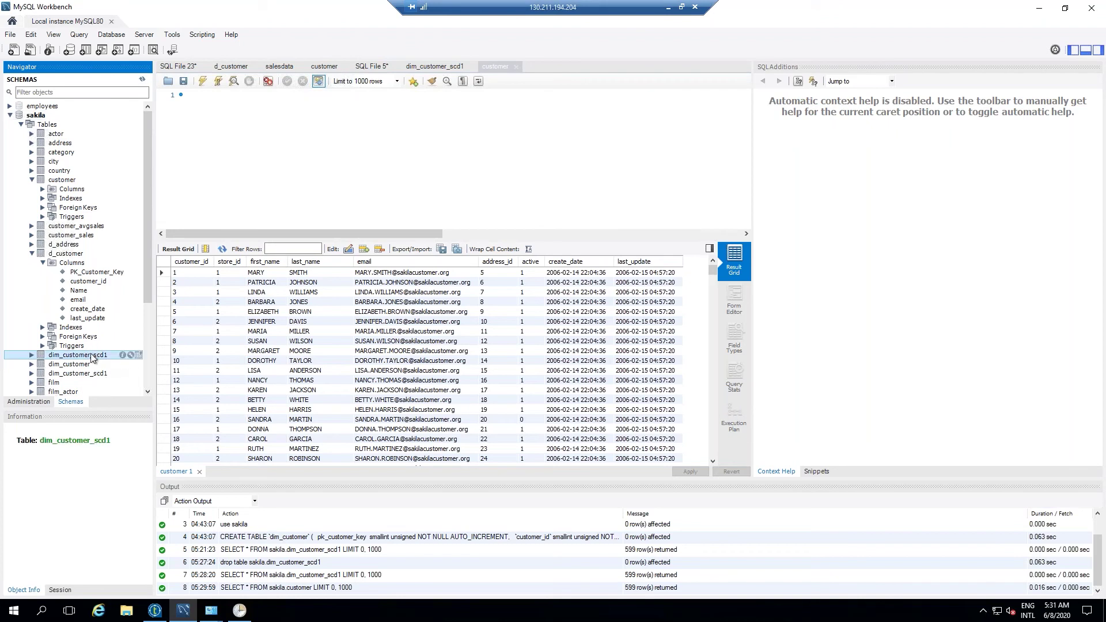
pyautogui.rightClick(90, 355)
pyautogui.click(35, 115)
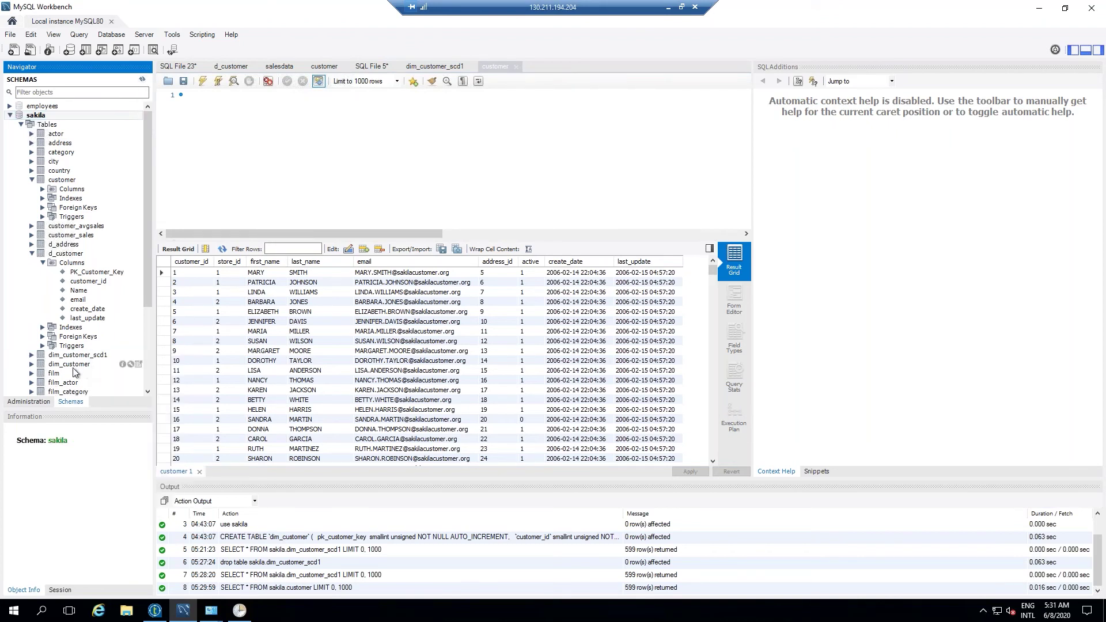
pyautogui.click(35, 358)
pyautogui.click(32, 374)
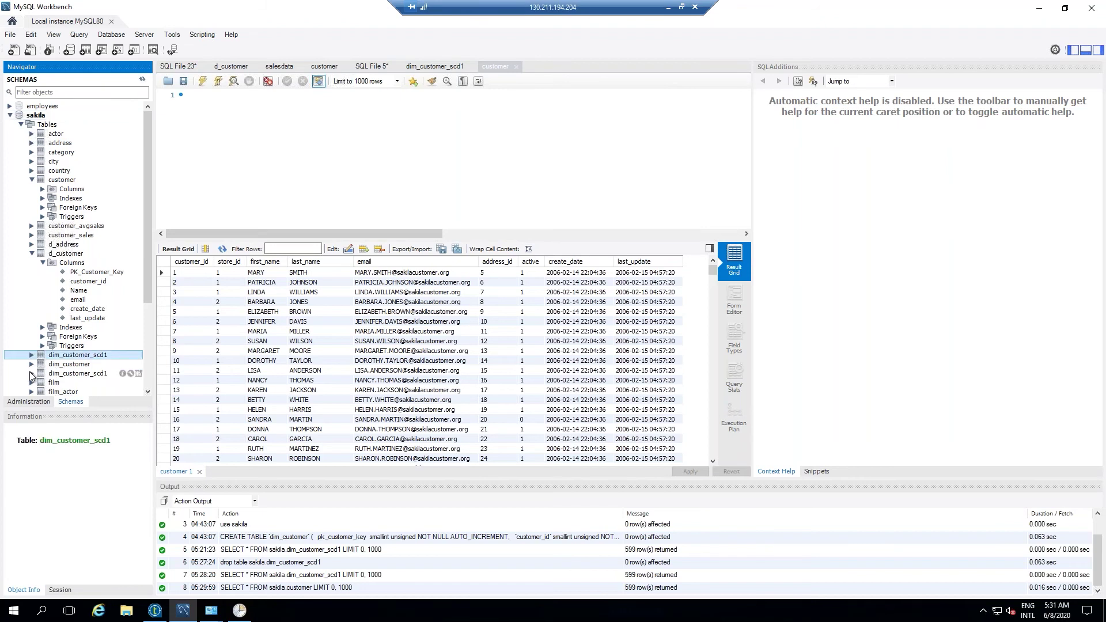
pyautogui.click(32, 355)
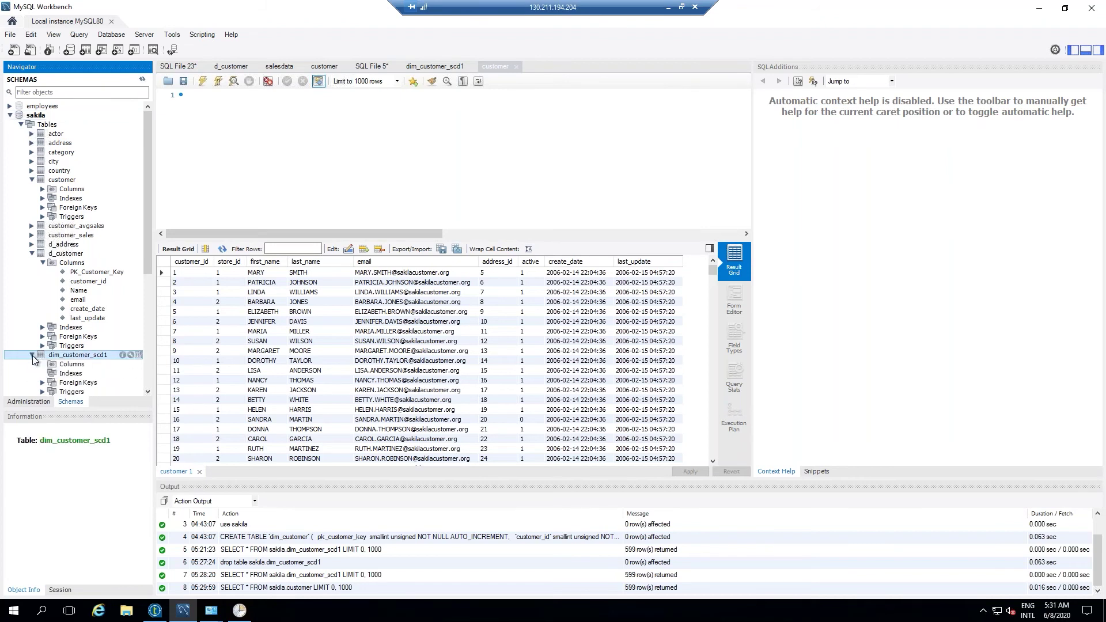
pyautogui.scroll(-3, 116, 325)
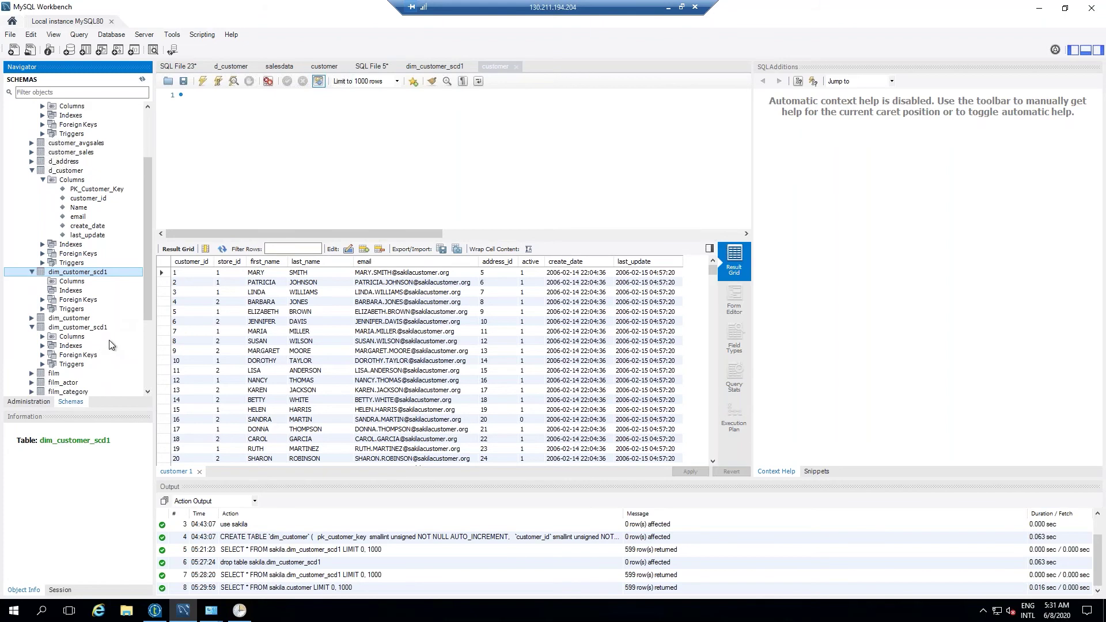
# - Send the CREATE TABLE statement of dim_customer_scd1 to the empty query editor and examine its pk_customer_key line
pyautogui.rightClick(96, 277)
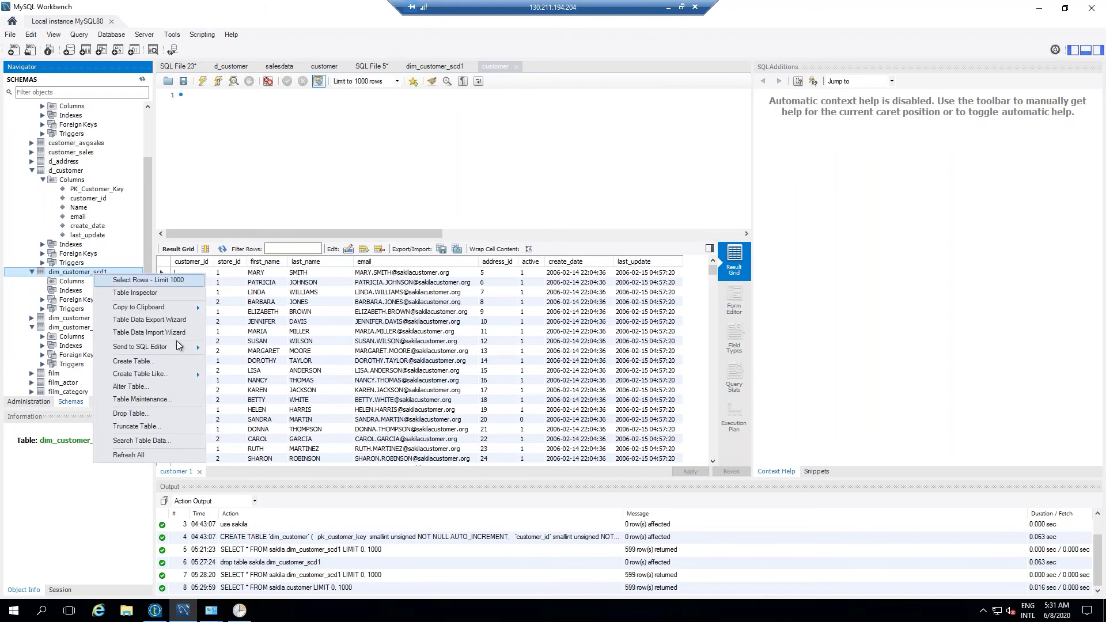
pyautogui.moveTo(192, 347)
pyautogui.click(250, 425)
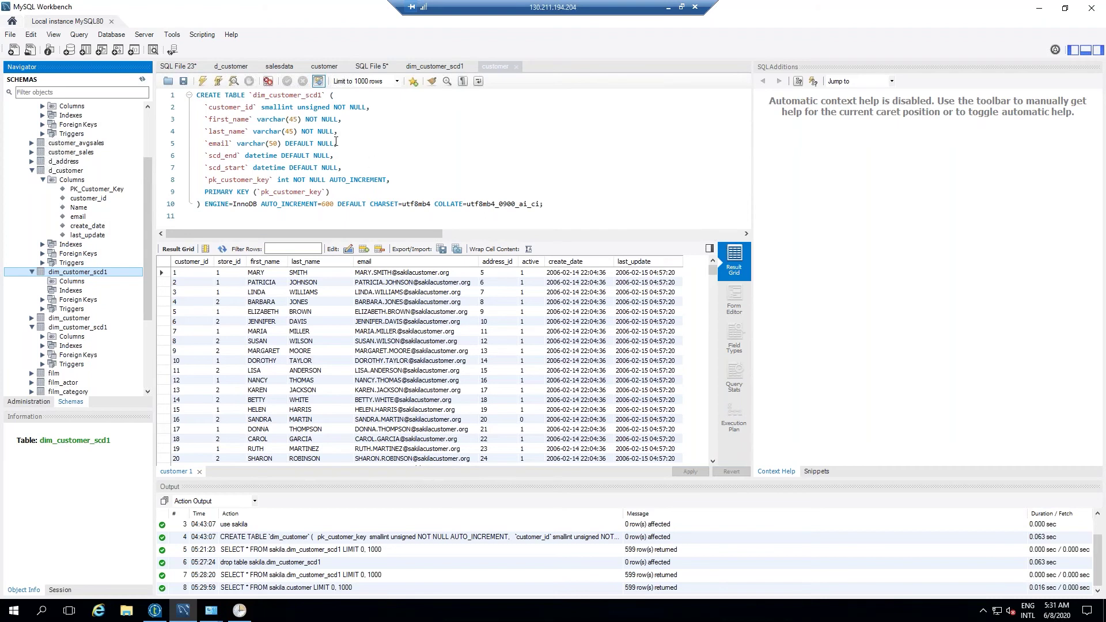
pyautogui.click(399, 181)
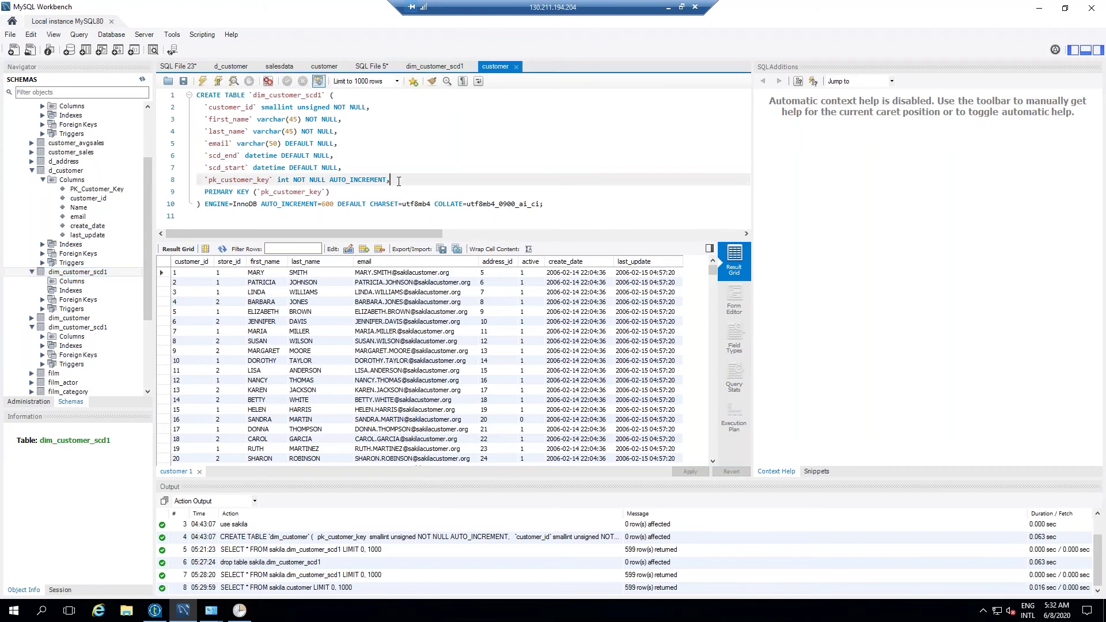
# - Switch back to Talend's SCD component editor and highlight the surrogate key name pk_customer_key
pyautogui.click(154, 611)
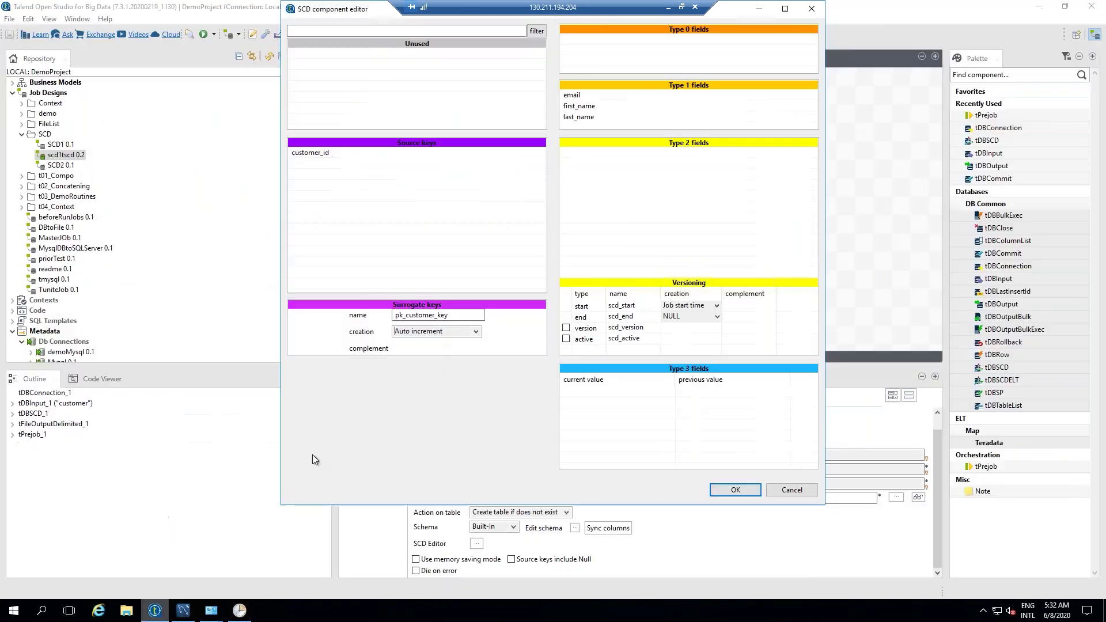
pyautogui.moveTo(456, 315); pyautogui.dragTo(394, 315)
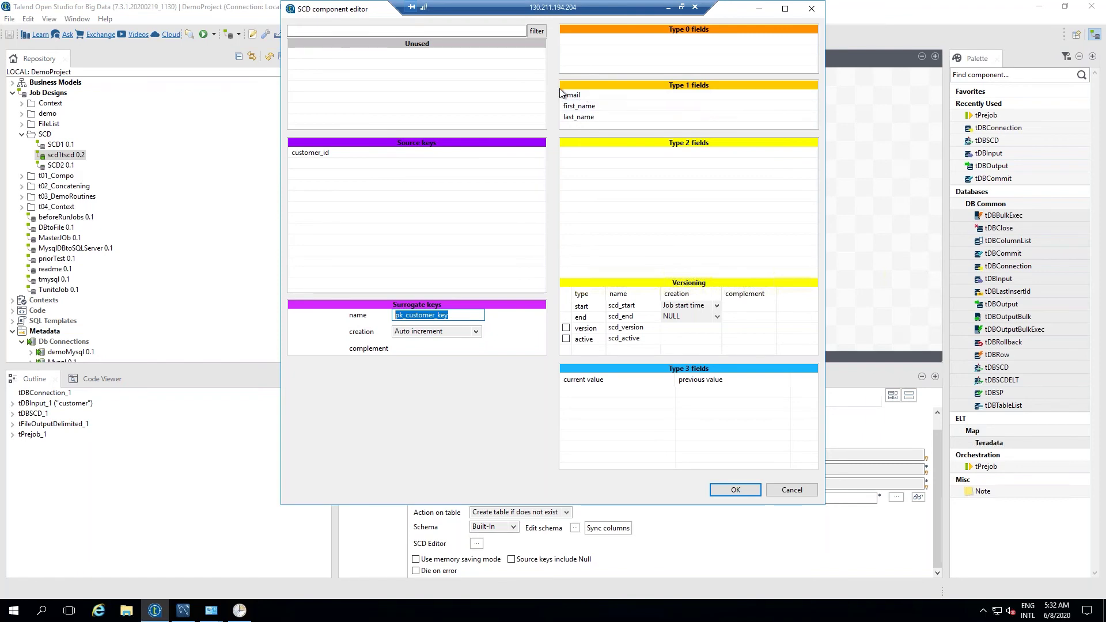
# - Move the email field from Type 1 through Unused to Type 0, and return it to the Type 1 fields
pyautogui.click(600, 106)
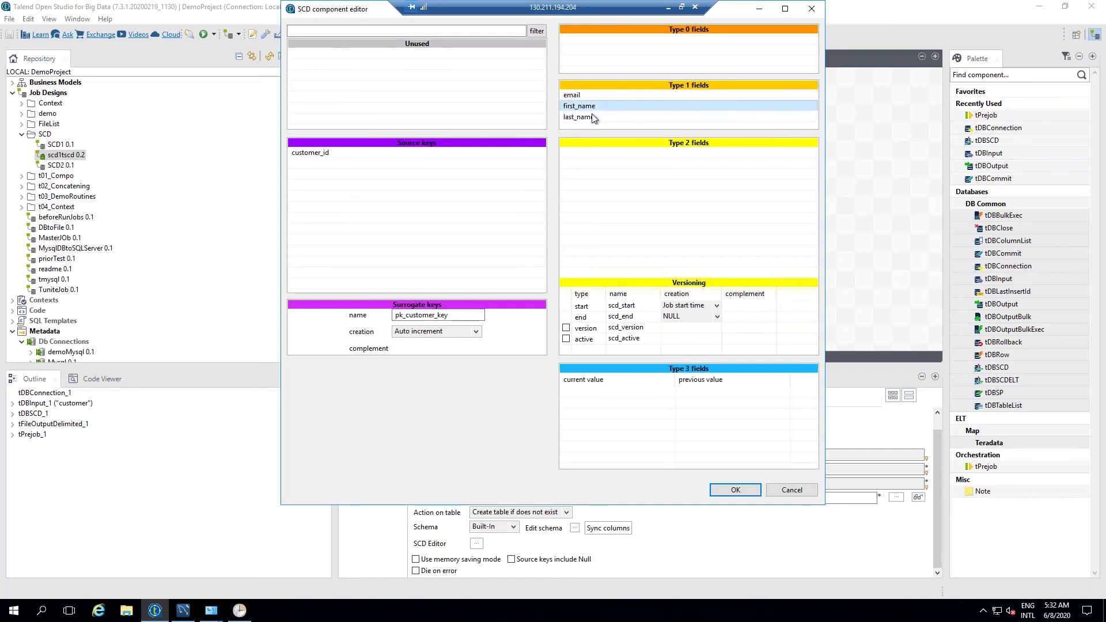
pyautogui.moveTo(574, 98); pyautogui.dragTo(447, 67)
pyautogui.moveTo(331, 52); pyautogui.dragTo(638, 43)
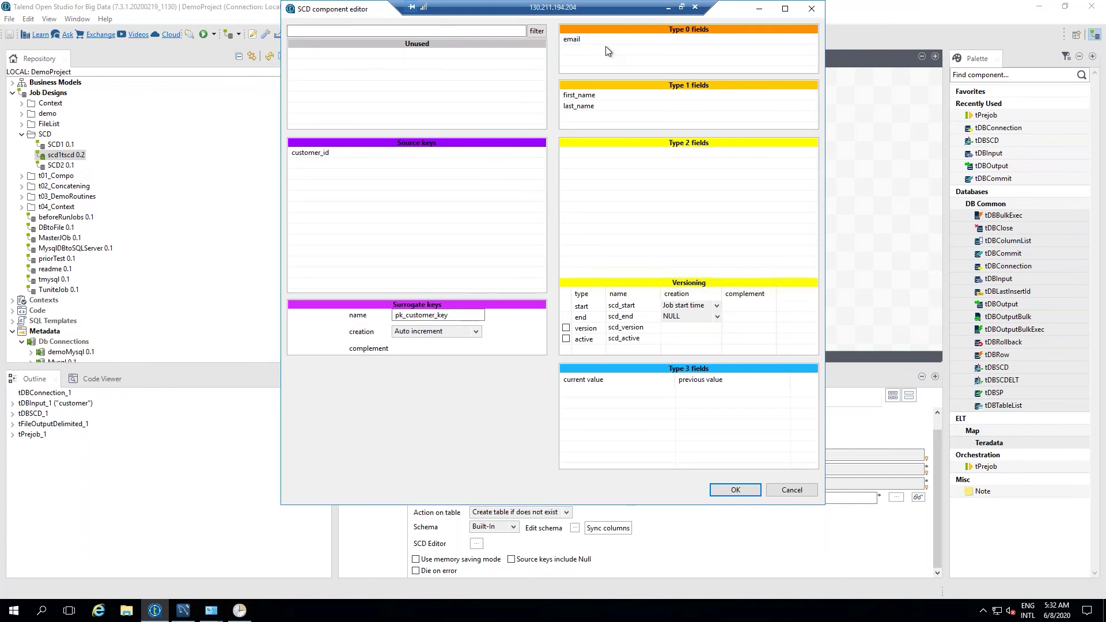
pyautogui.moveTo(577, 40); pyautogui.dragTo(369, 80)
pyautogui.moveTo(298, 59); pyautogui.dragTo(575, 120)
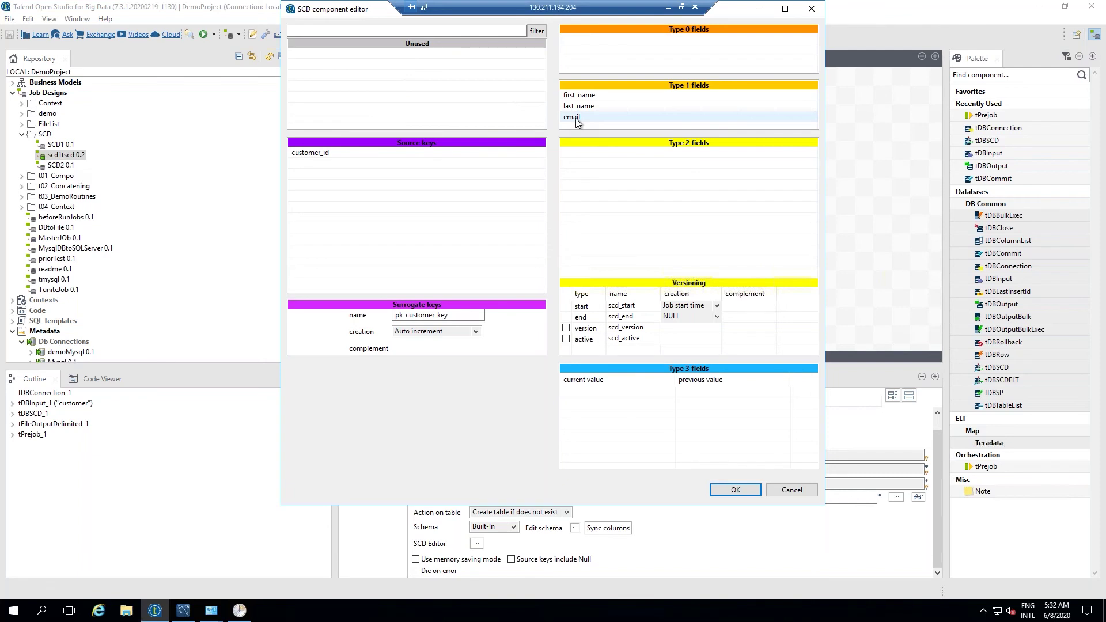
# - Move the email field from Type 1 through Unused into the Type 2 fields
pyautogui.click(576, 119)
pyautogui.moveTo(572, 124); pyautogui.dragTo(460, 120)
pyautogui.moveTo(593, 167); pyautogui.dragTo(447, 88)
pyautogui.moveTo(329, 54); pyautogui.dragTo(640, 168)
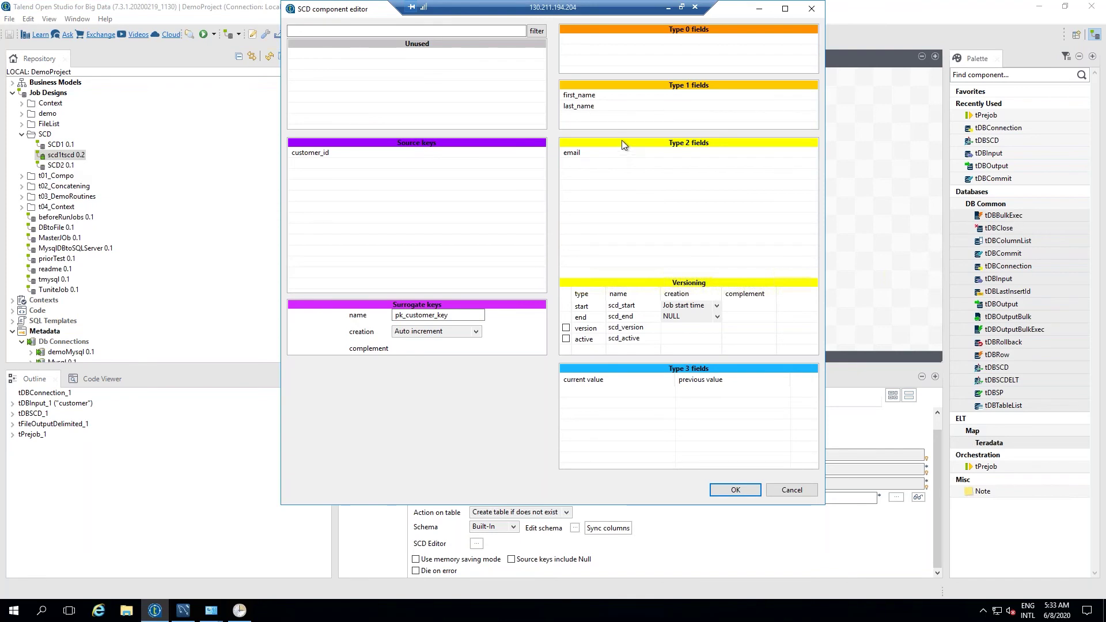
# - Check the dim_customer_scd1 table definition in MySQL Workbench, then return to Talend's versioning names scd_start and scd_end
pyautogui.click(183, 611)
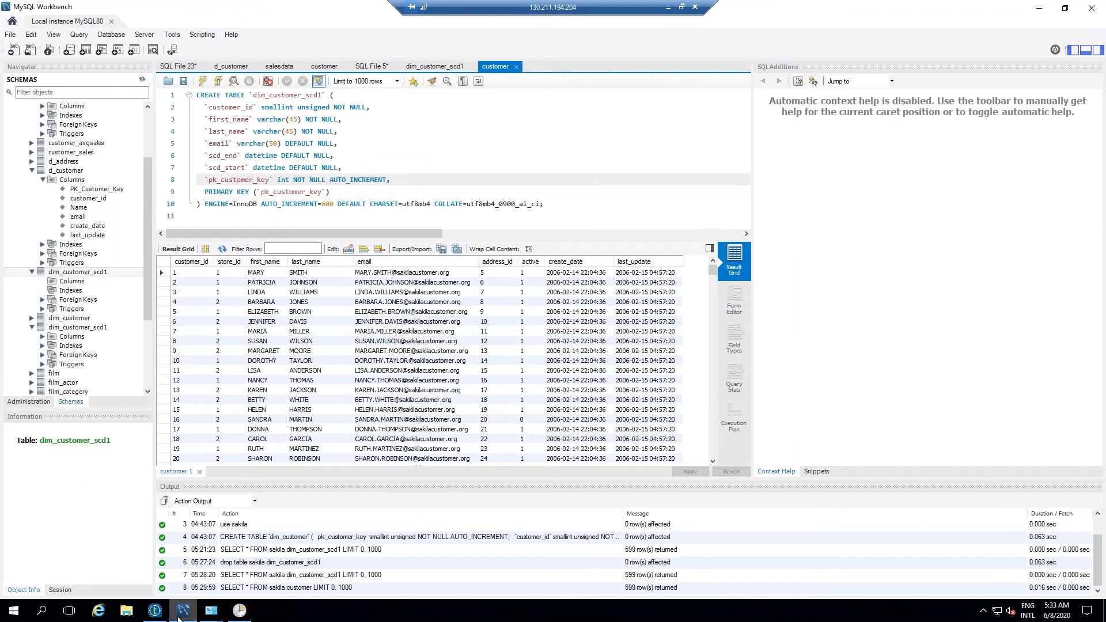
pyautogui.hotkey('alt', 'Tab')
pyautogui.click(635, 305)
pyautogui.click(640, 310)
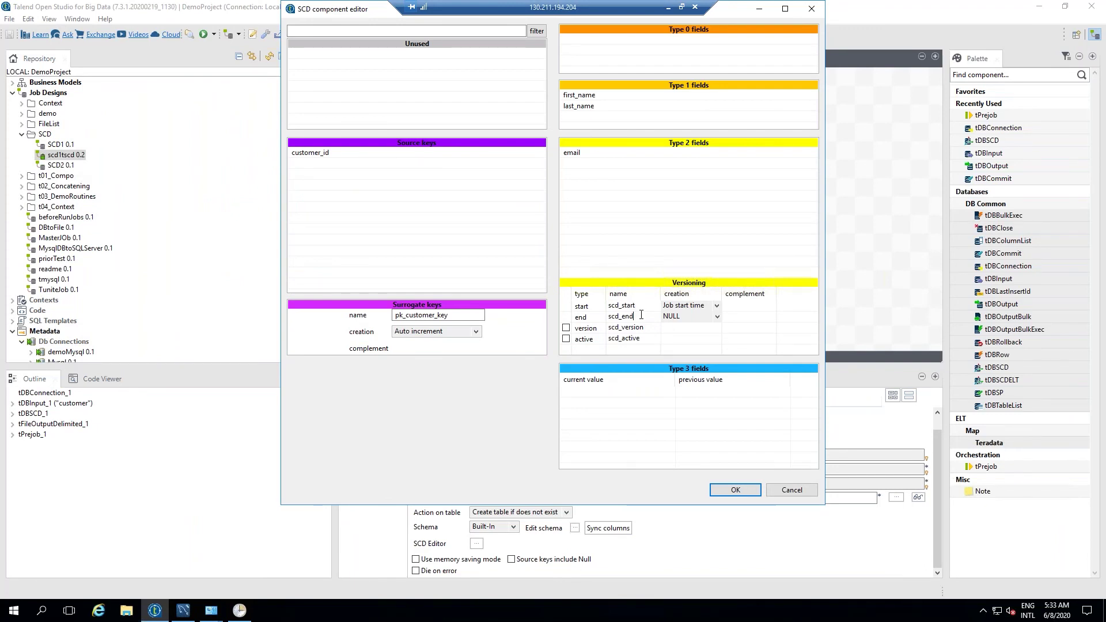
# - Review the creation options of the scd_start and scd_end versioning columns
pyautogui.click(717, 306)
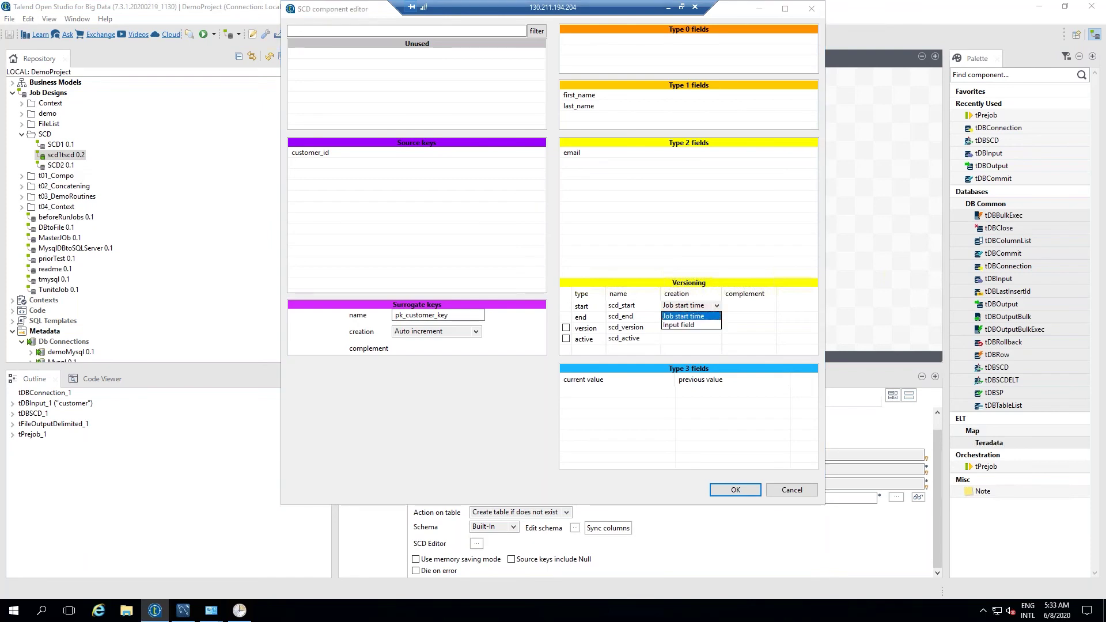
pyautogui.click(695, 317)
pyautogui.click(717, 317)
pyautogui.click(717, 312)
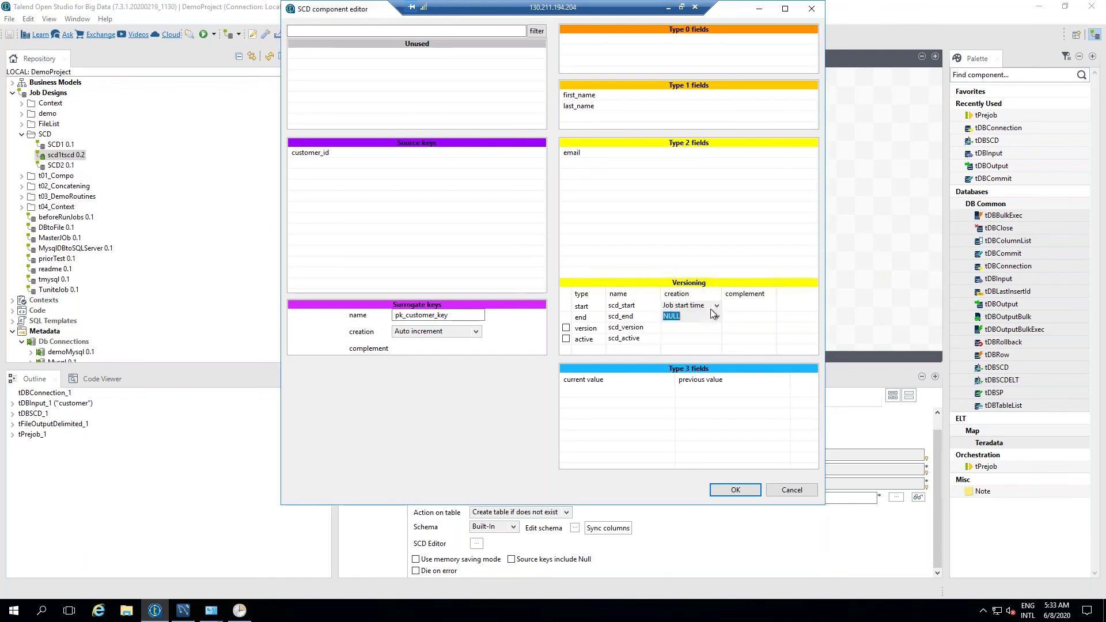
# - Set scd_start's creation to Input field, trying customer_id as its complement and returning that field to the Source keys
pyautogui.click(717, 311)
pyautogui.click(716, 309)
pyautogui.click(715, 307)
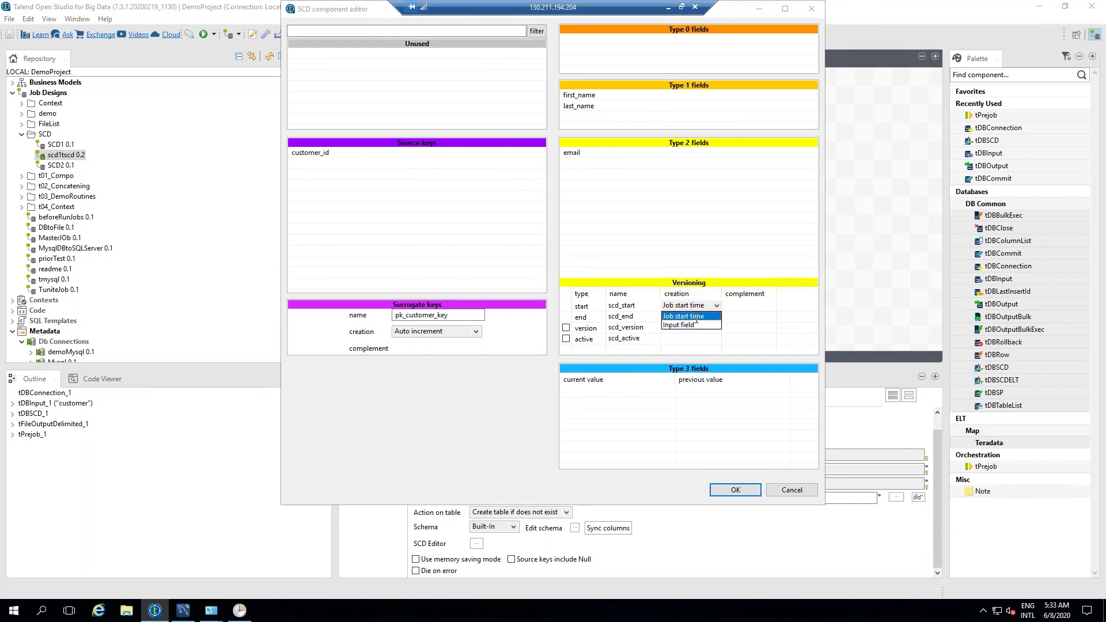
pyautogui.click(695, 326)
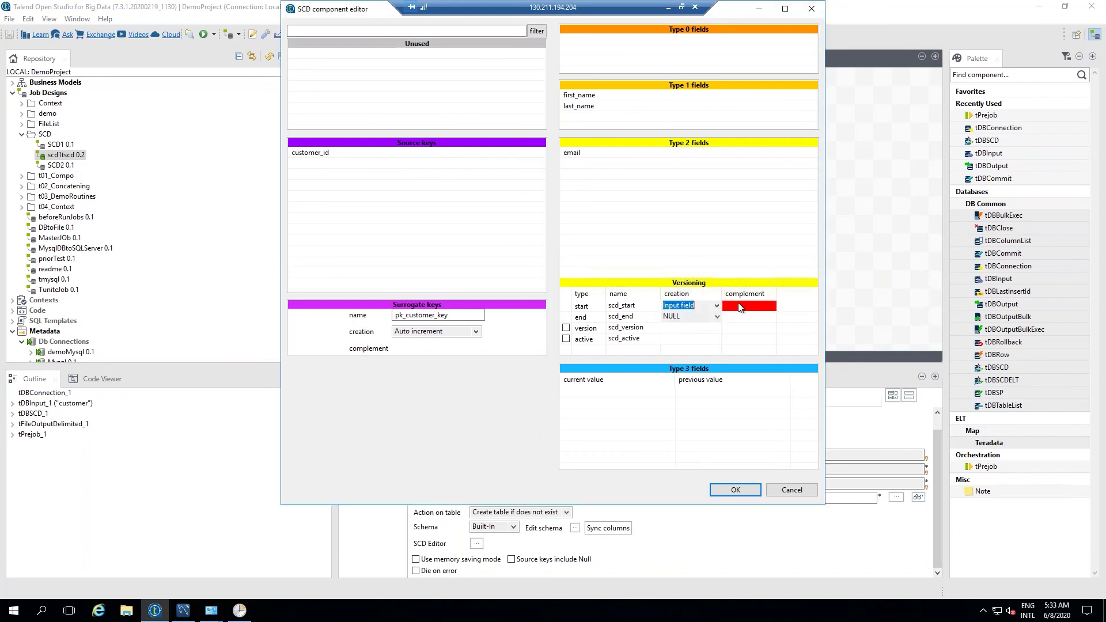
pyautogui.moveTo(315, 154); pyautogui.dragTo(749, 307)
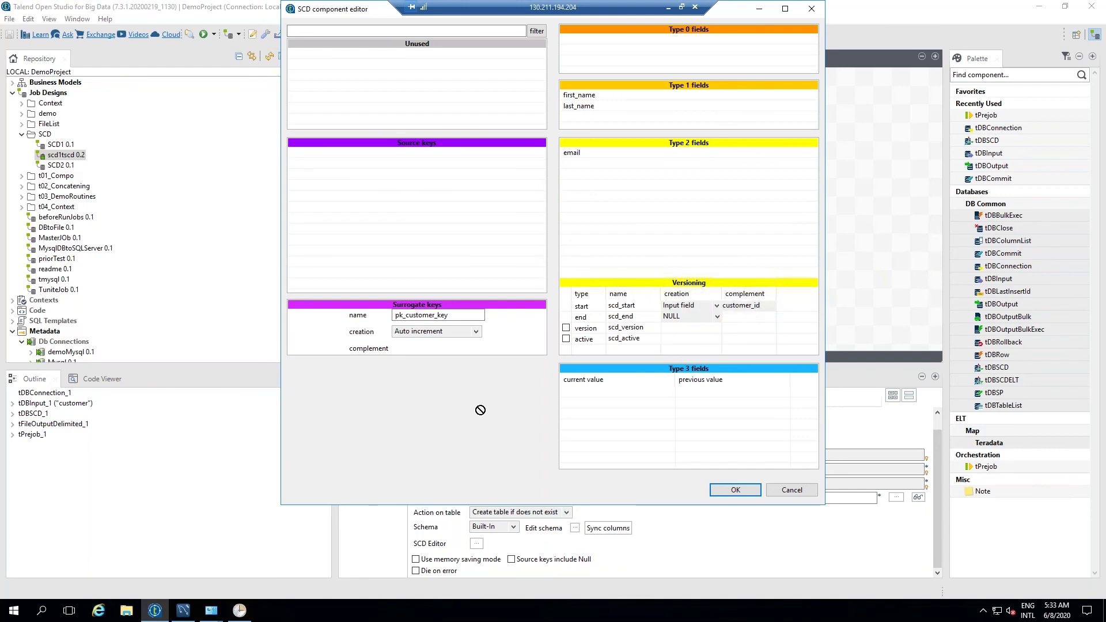
pyautogui.moveTo(752, 305); pyautogui.dragTo(450, 252)
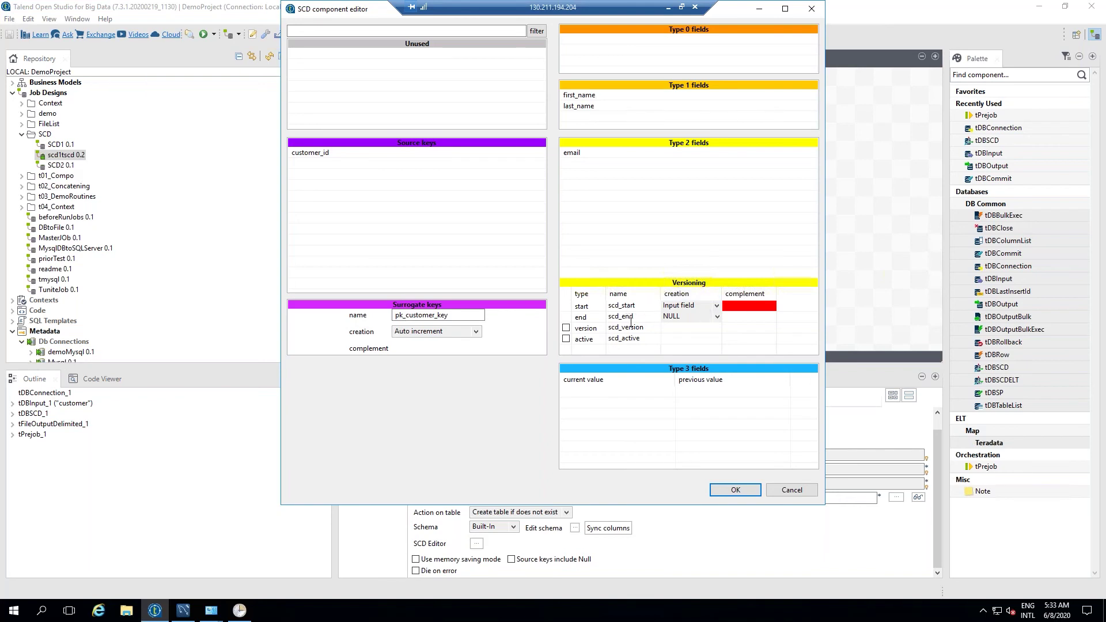
# - Set scd_end's creation to Fixed year value with 2099 as its complement
pyautogui.click(717, 317)
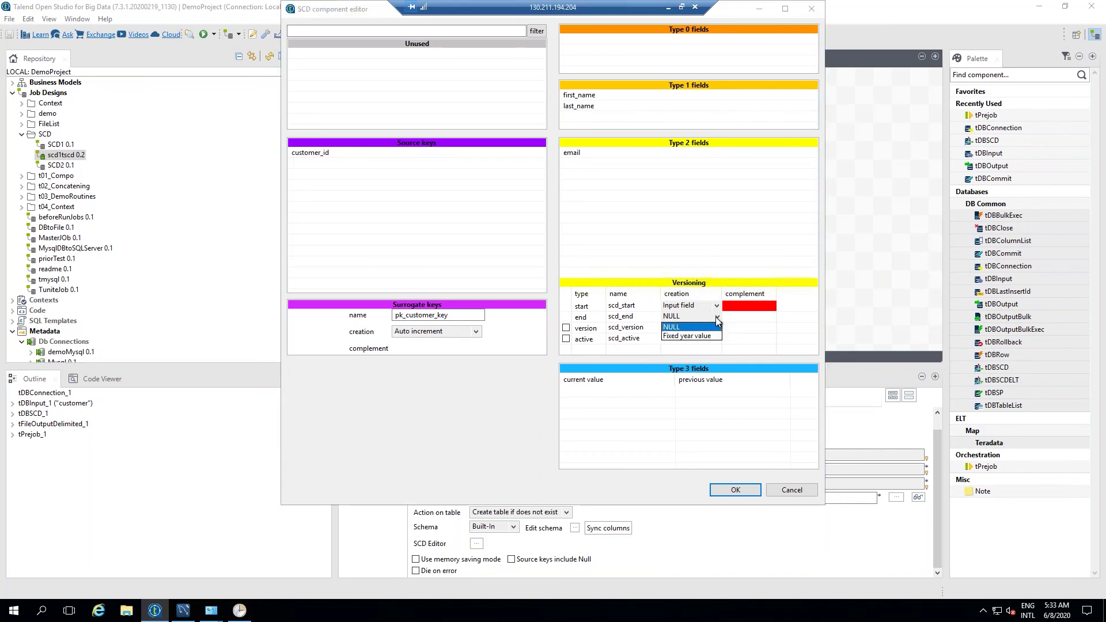
pyautogui.click(703, 339)
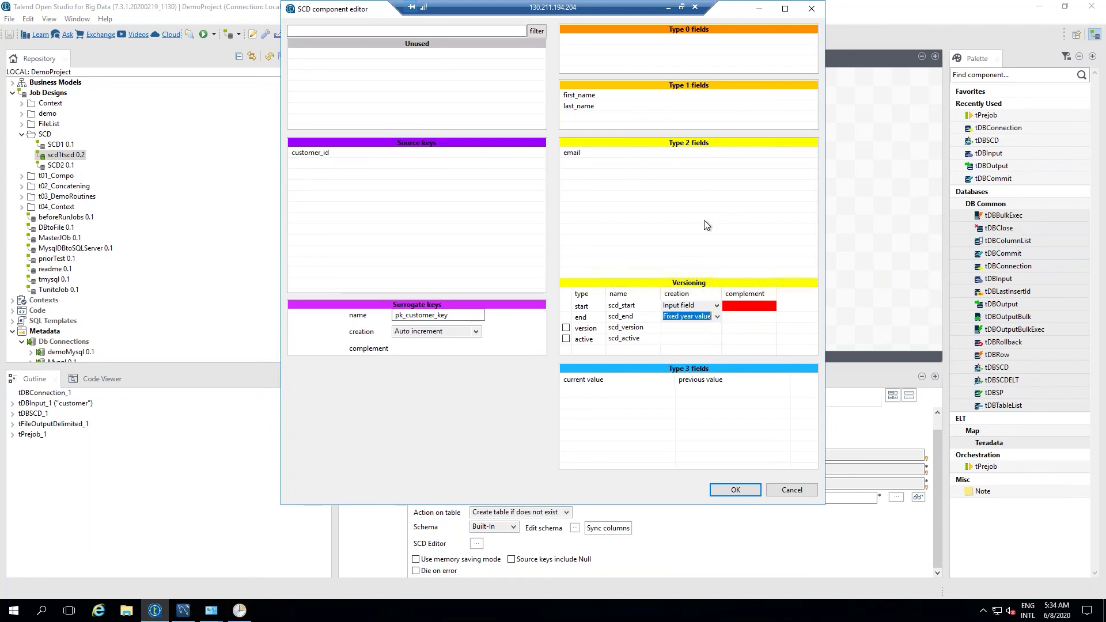
pyautogui.click(717, 316)
pyautogui.click(684, 326)
pyautogui.click(718, 316)
pyautogui.click(687, 337)
pyautogui.click(732, 318)
pyautogui.write('2099')
# - Enable the version and active columns, keeping the name scd_active, and apply the SCD configuration
pyautogui.click(566, 328)
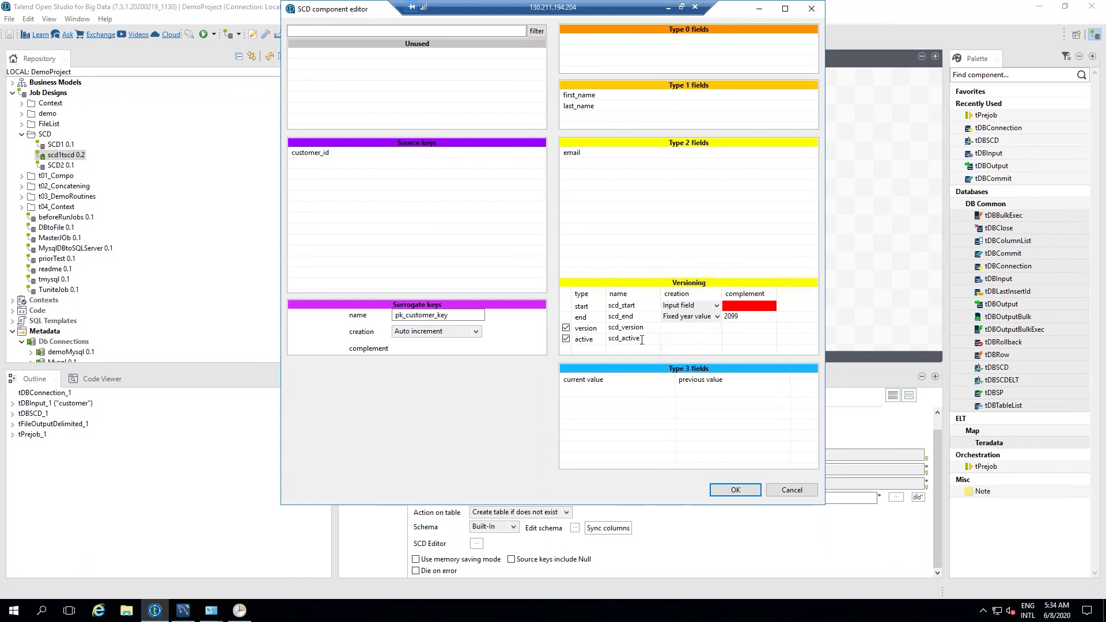
pyautogui.moveTo(639, 340); pyautogui.dragTo(608, 340)
pyautogui.press('BackSpace')
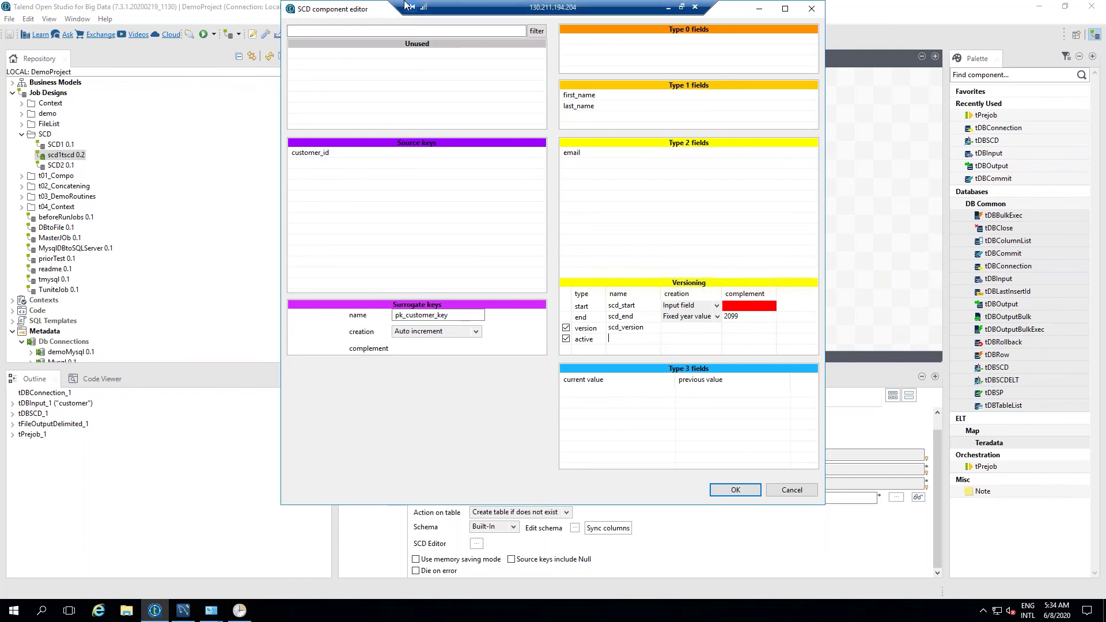
pyautogui.click(183, 611)
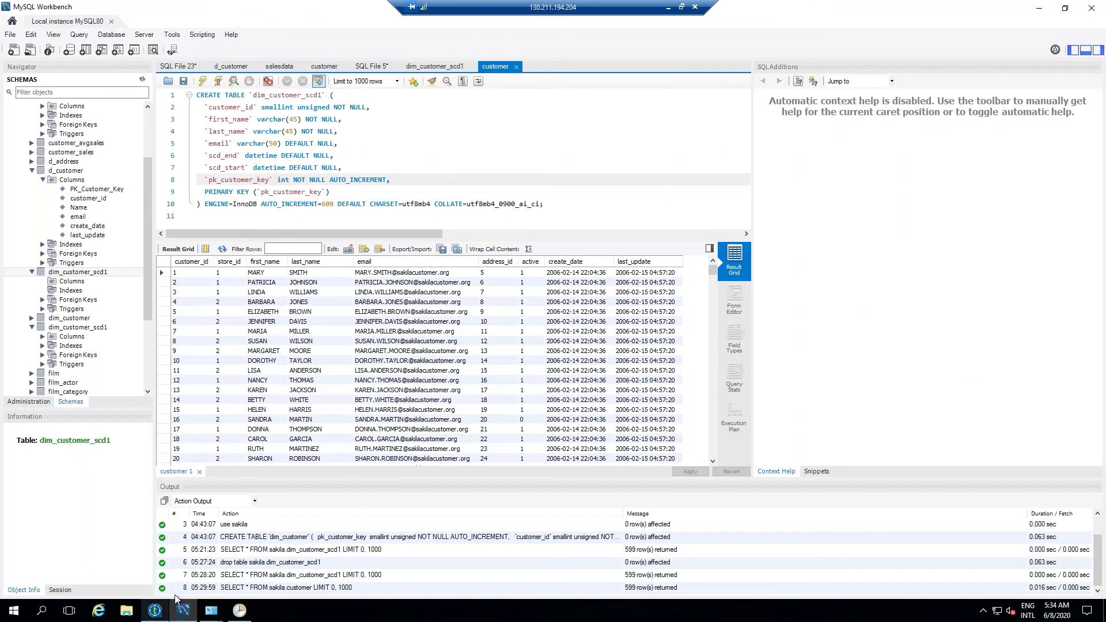
pyautogui.click(155, 611)
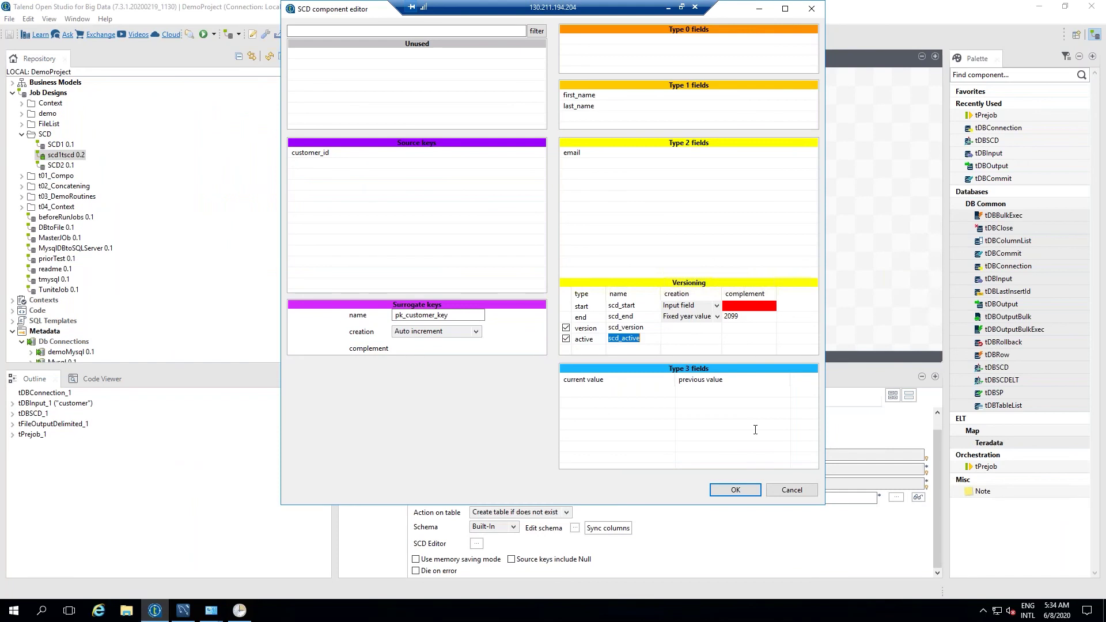
pyautogui.click(736, 489)
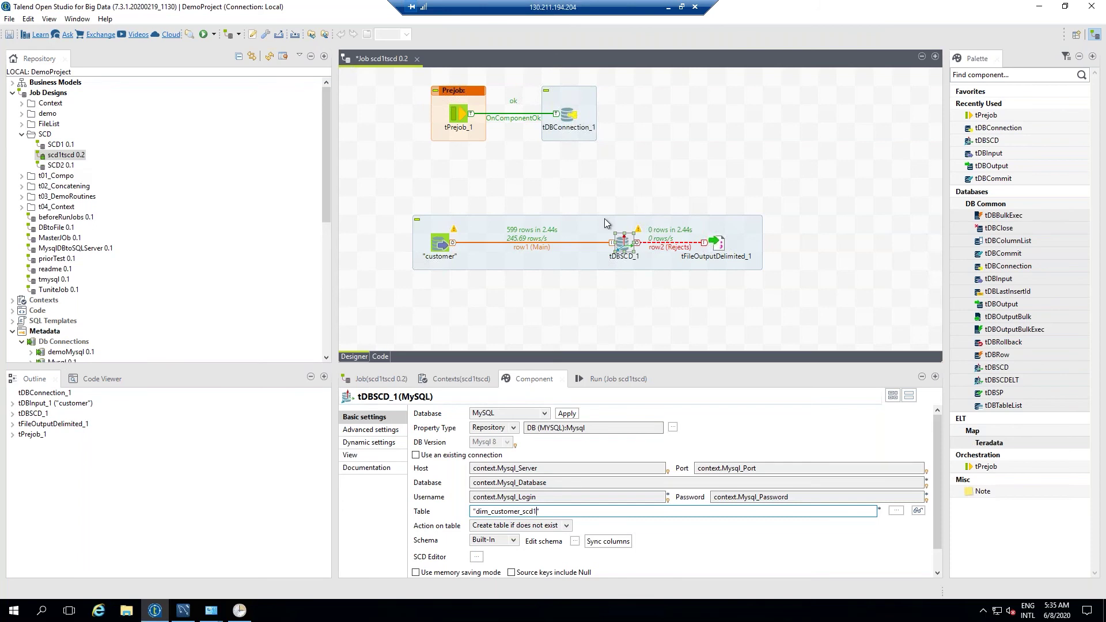
# - Look through the basic, advanced, dynamic, view and documentation settings of tDBSCD_1
pyautogui.click(637, 241)
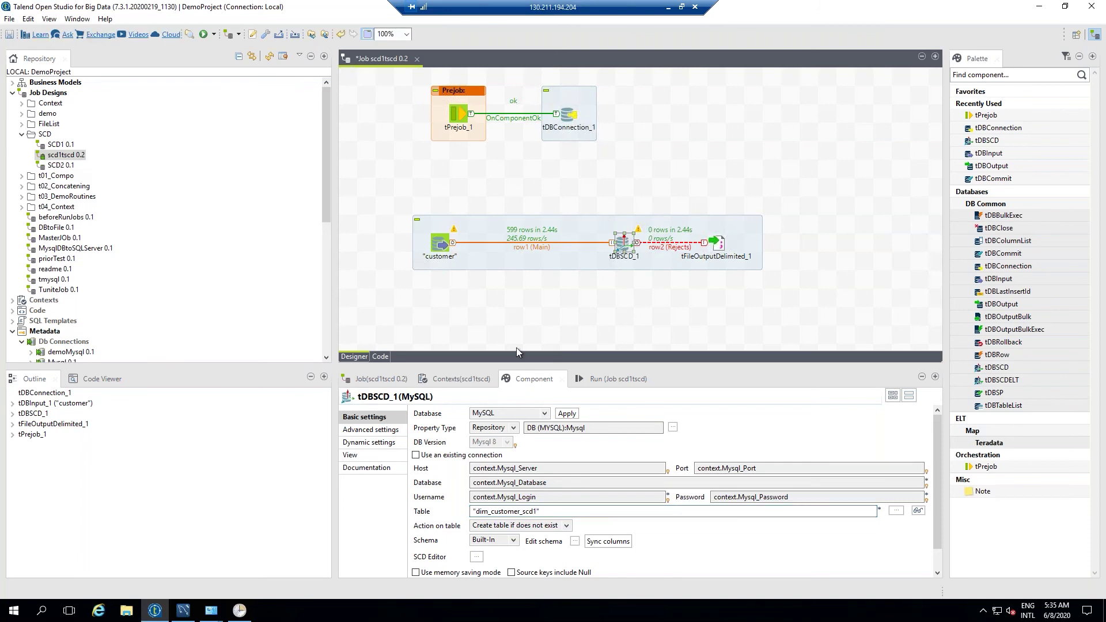
pyautogui.click(938, 557)
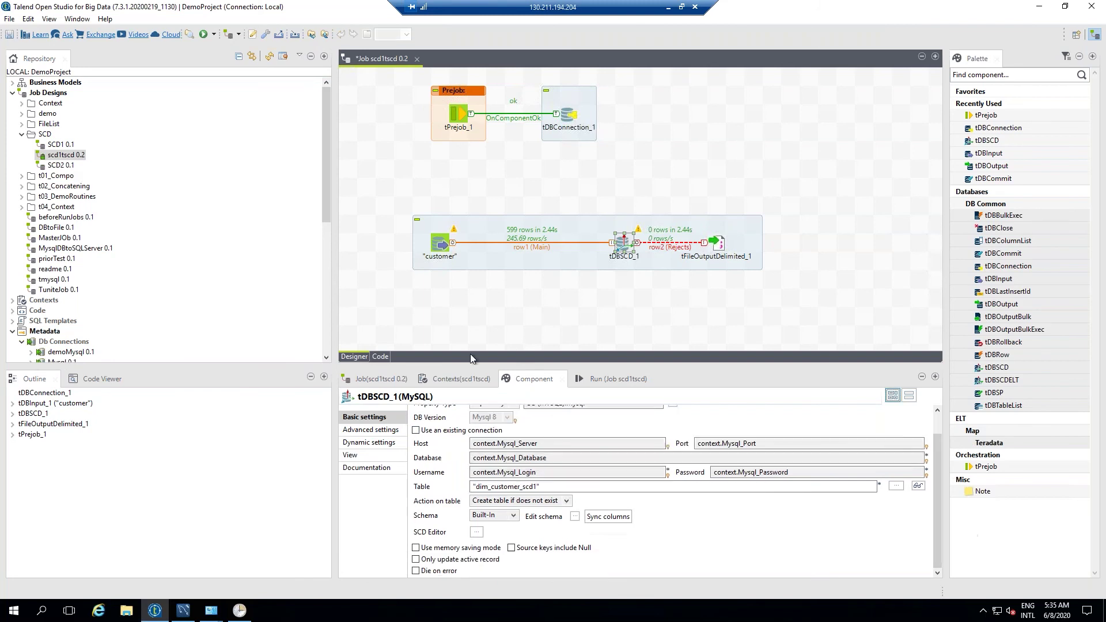
pyautogui.click(374, 430)
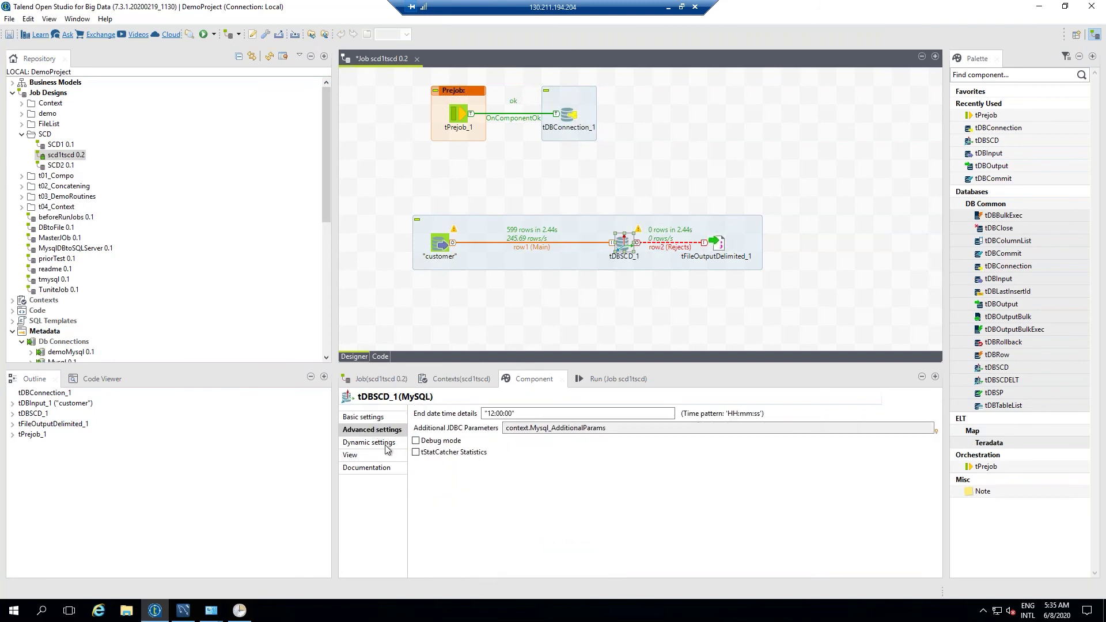
pyautogui.click(379, 442)
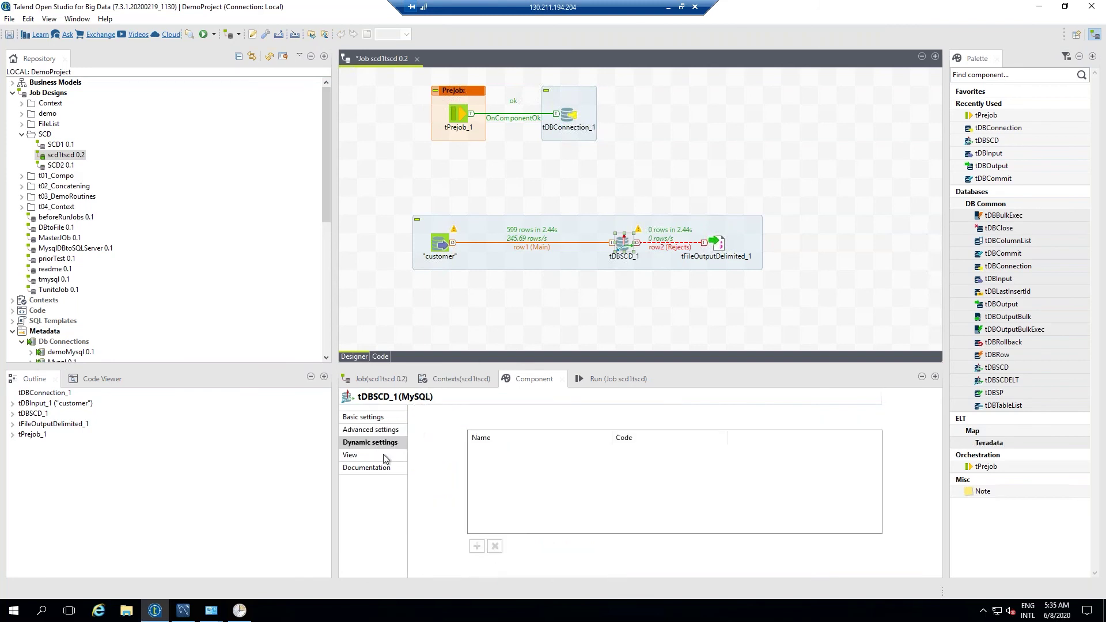
pyautogui.click(383, 456)
pyautogui.click(382, 469)
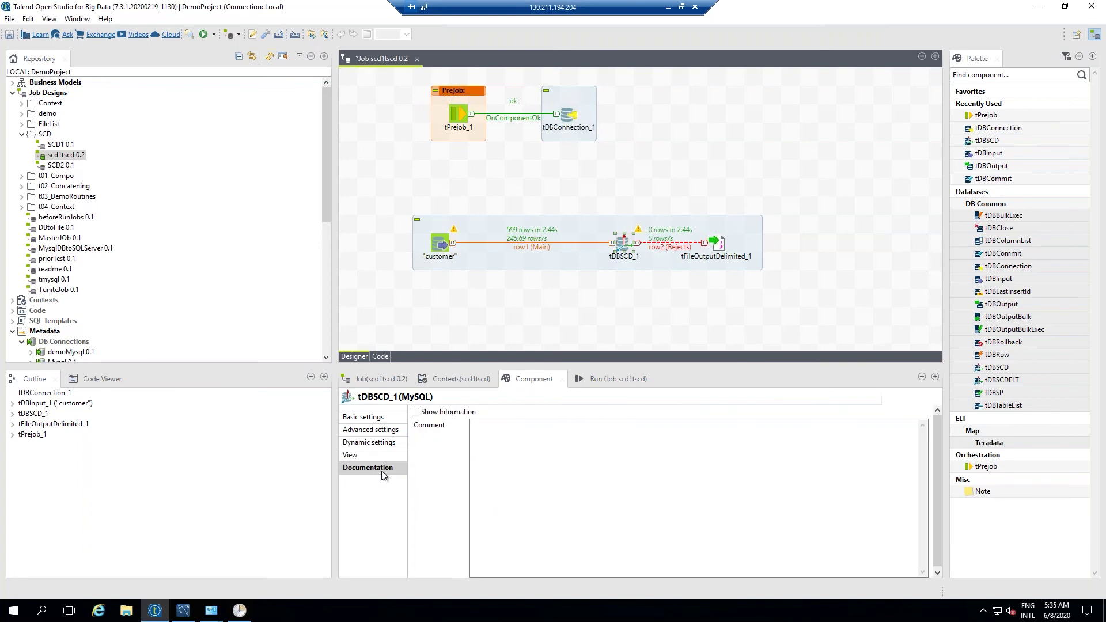
pyautogui.click(373, 419)
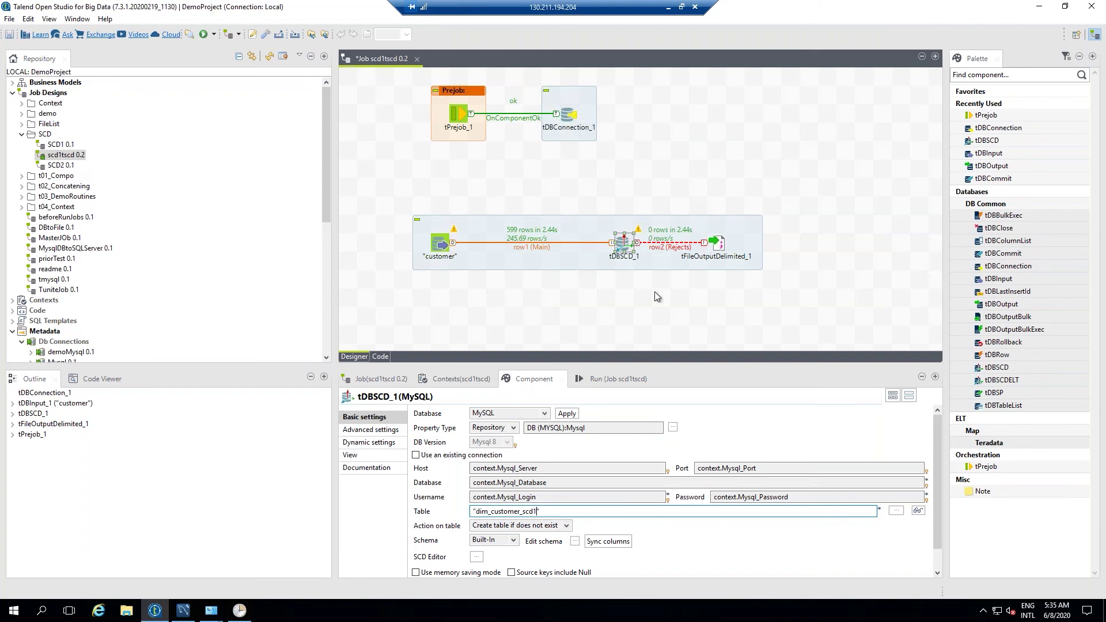
# - Save the scd1tscd job and try to run it
pyautogui.click(12, 34)
pyautogui.click(585, 382)
pyautogui.click(452, 426)
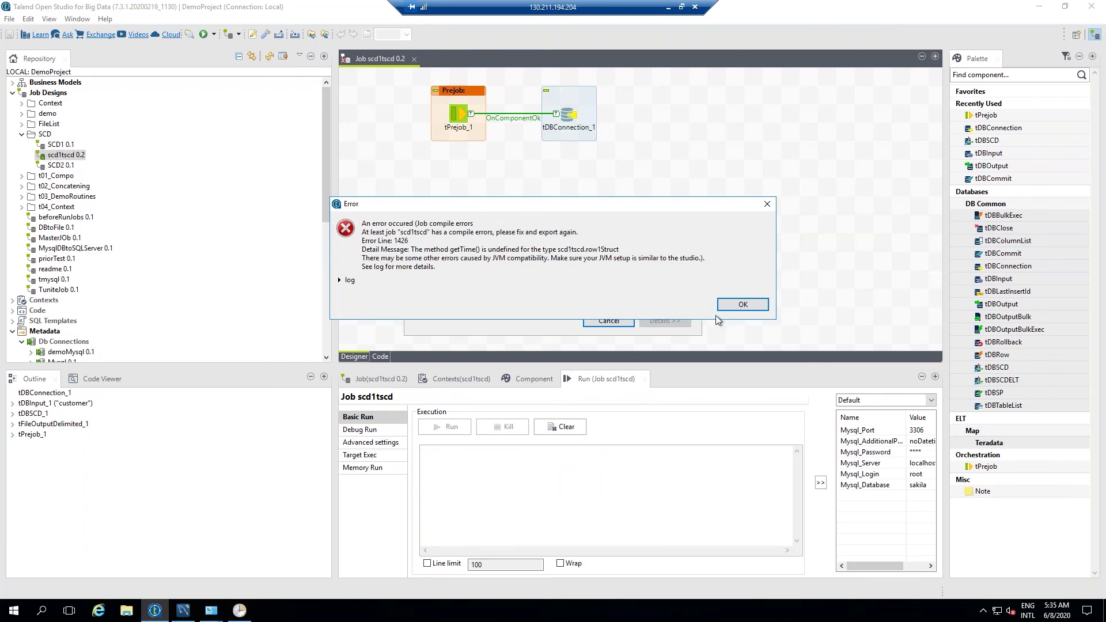
pyautogui.click(733, 304)
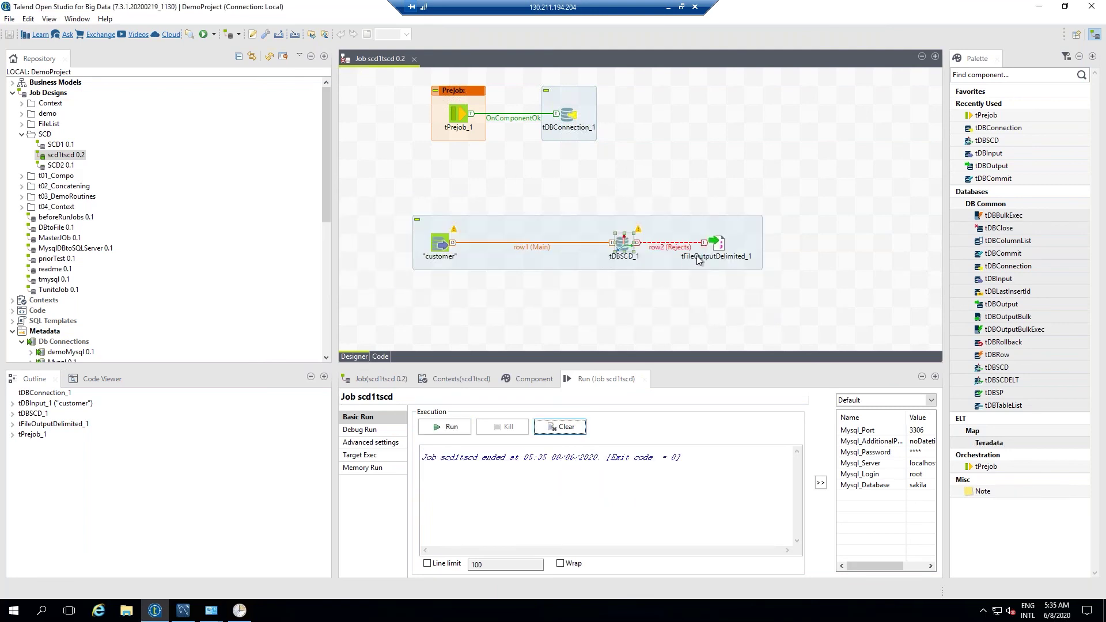
# - Reopen tDBSCD_1's SCD editor and set scd_end's creation to NULL and scd_start's to Job start time
pyautogui.rightClick(621, 237)
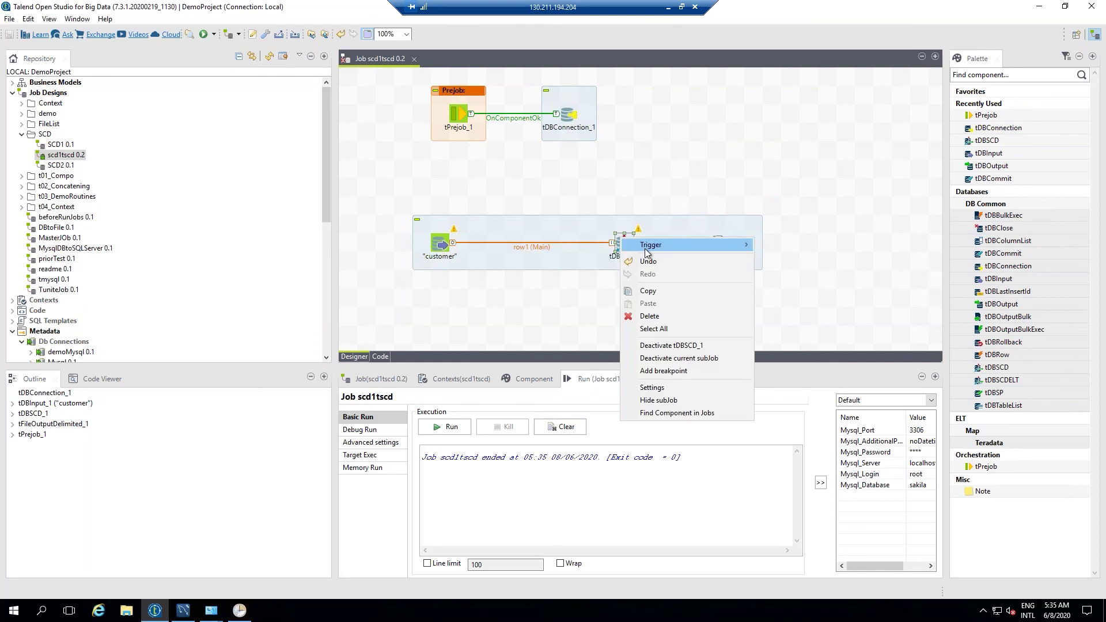
pyautogui.moveTo(629, 245)
pyautogui.press('Escape')
pyautogui.doubleClick(619, 242)
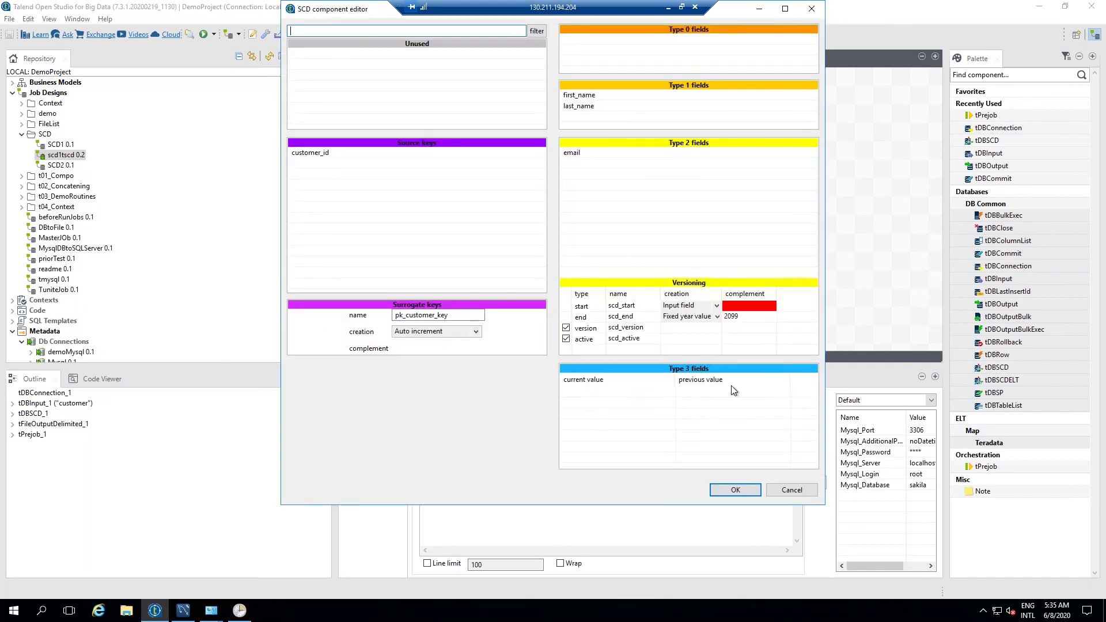
pyautogui.click(689, 327)
pyautogui.click(689, 326)
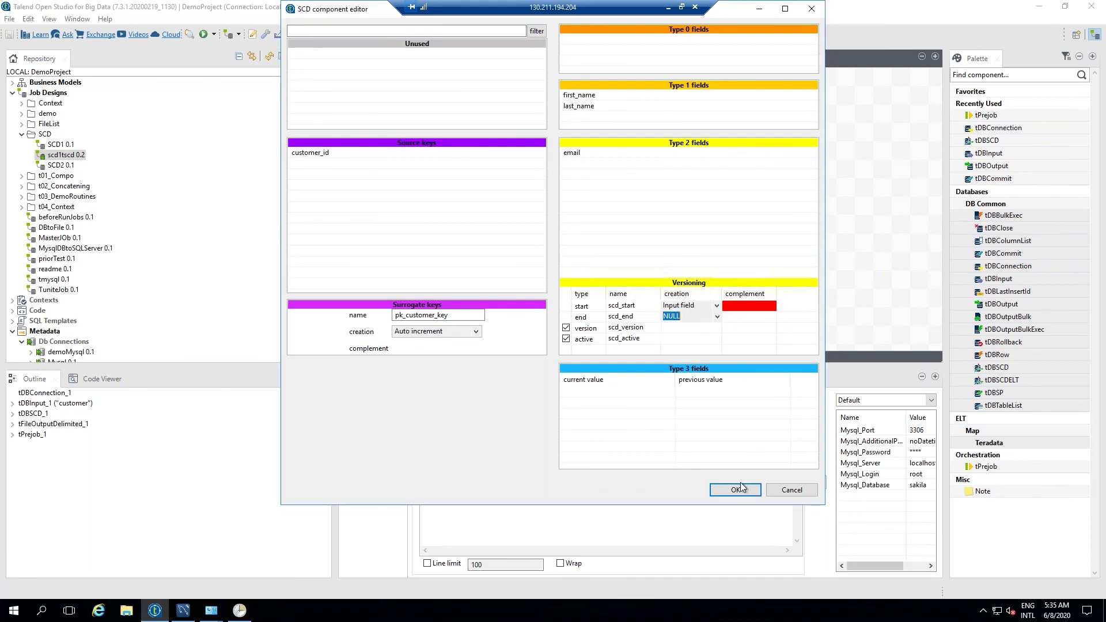
pyautogui.click(715, 317)
pyautogui.click(691, 324)
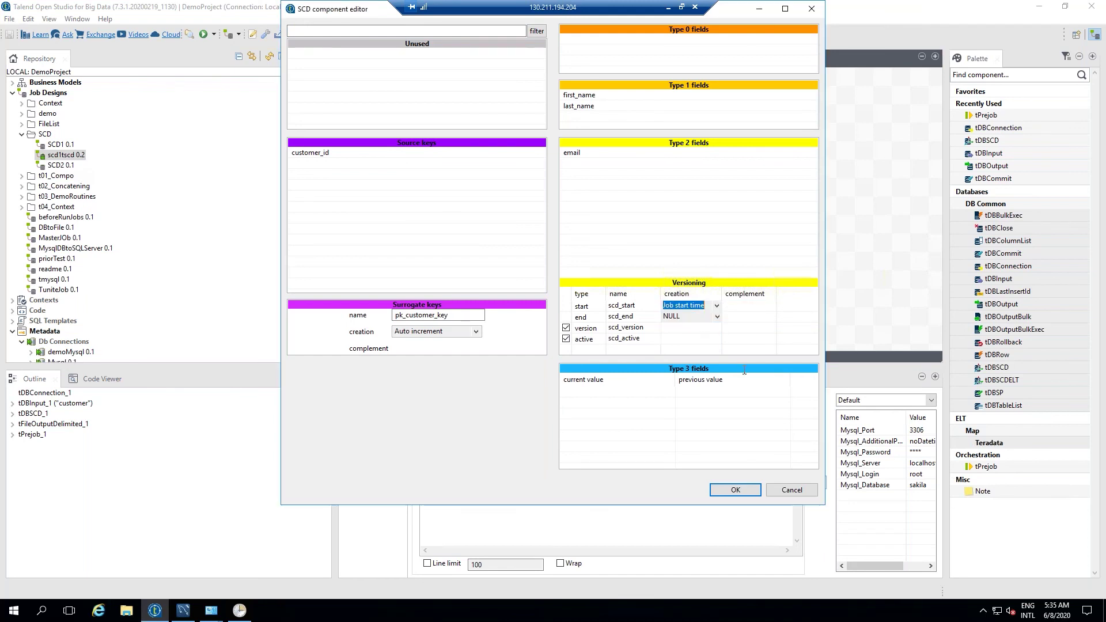
pyautogui.click(736, 490)
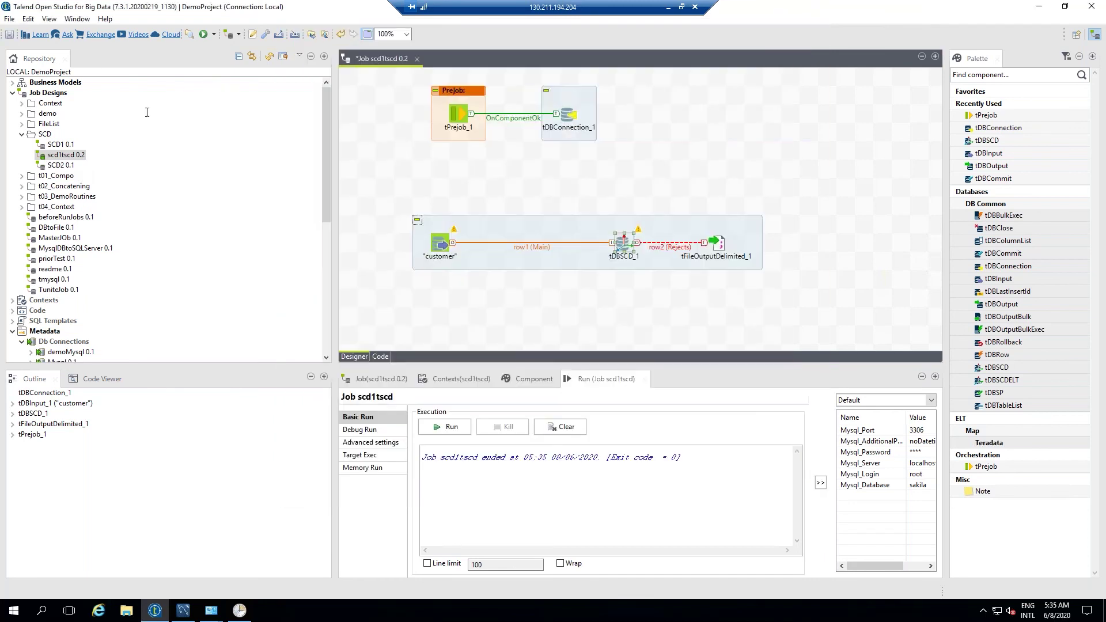
# - Save and rerun the job, and examine the start of the execution log
pyautogui.click(9, 34)
pyautogui.click(452, 427)
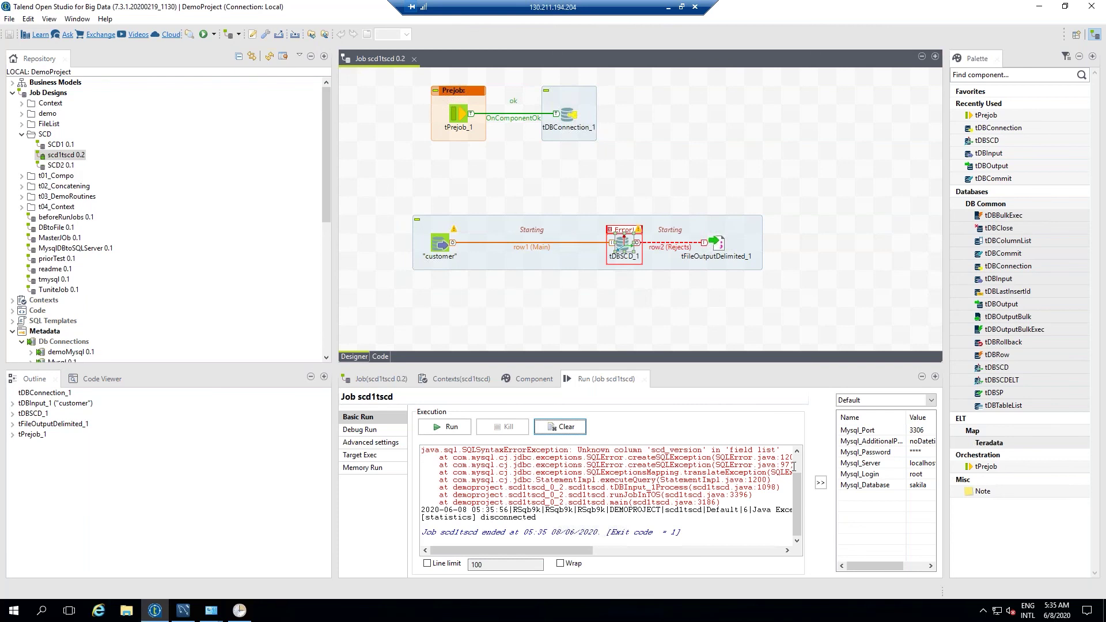
pyautogui.scroll(2, 794, 467)
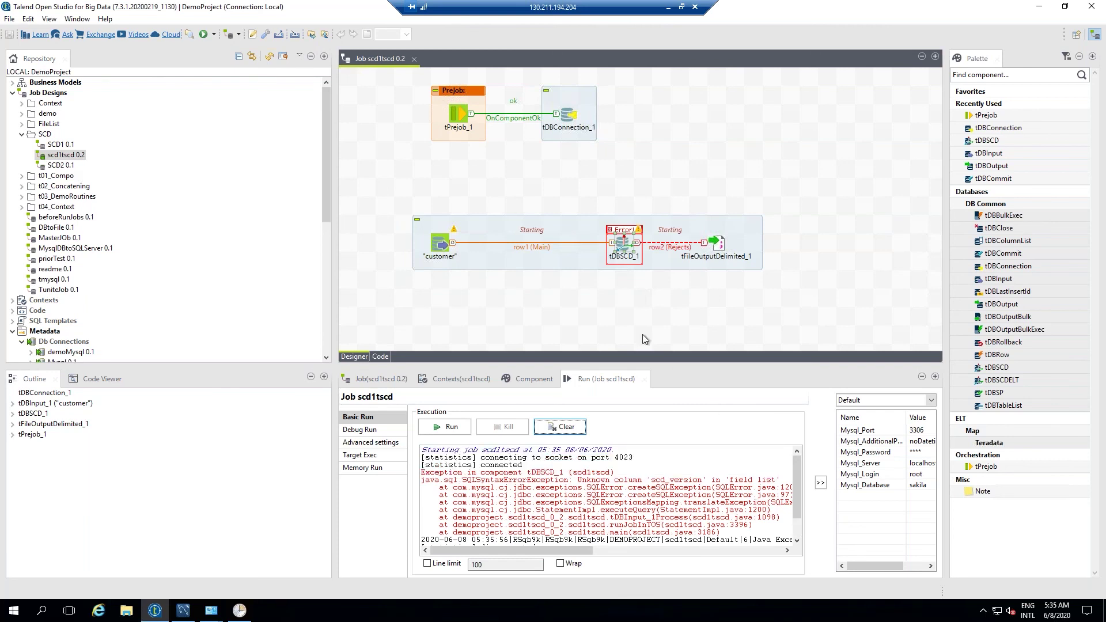
# - Disable the version and active columns in tDBSCD_1's SCD versioning settings and apply them
pyautogui.rightClick(624, 244)
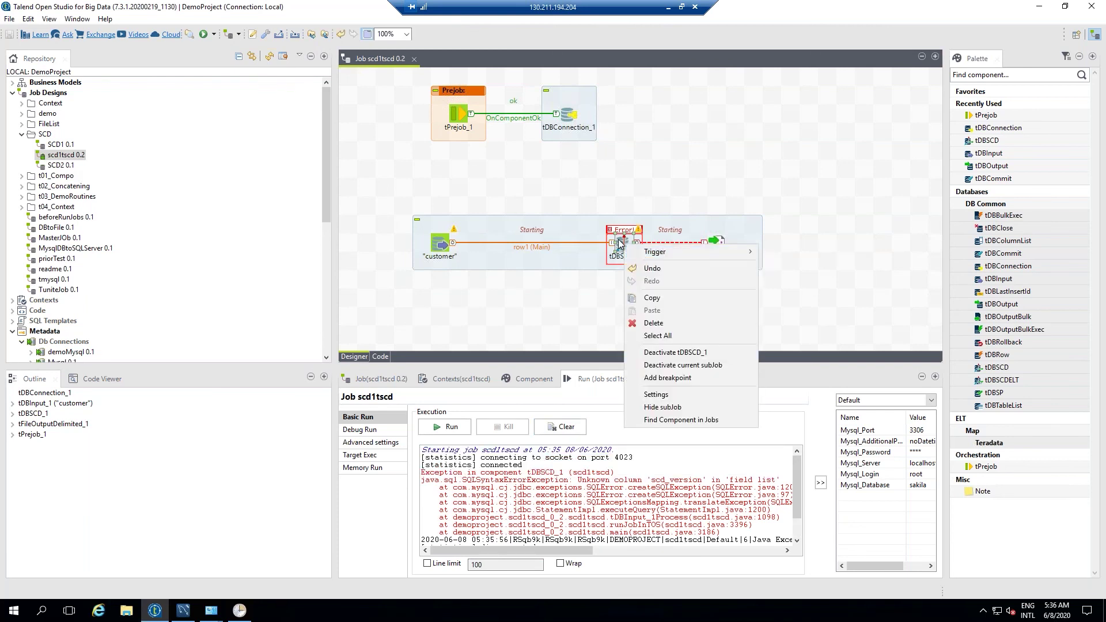
pyautogui.doubleClick(620, 242)
pyautogui.click(566, 340)
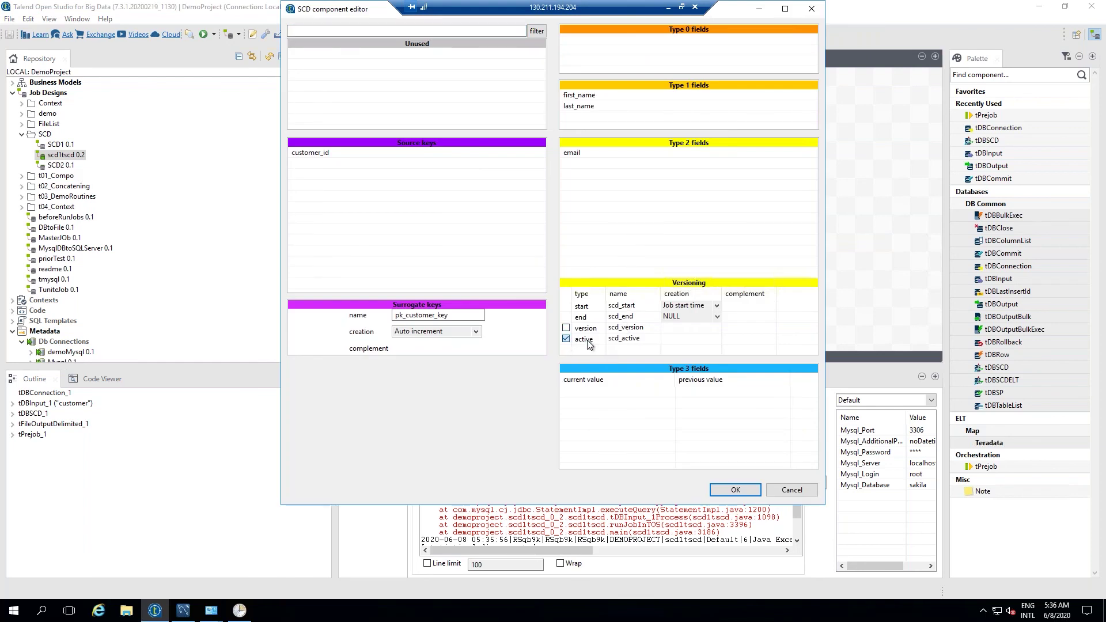
pyautogui.click(732, 491)
# - Save the corrected job, check tDBSCD_1's basic settings and run the job again
pyautogui.hotkey('ctrl', 's')
pyautogui.click(535, 379)
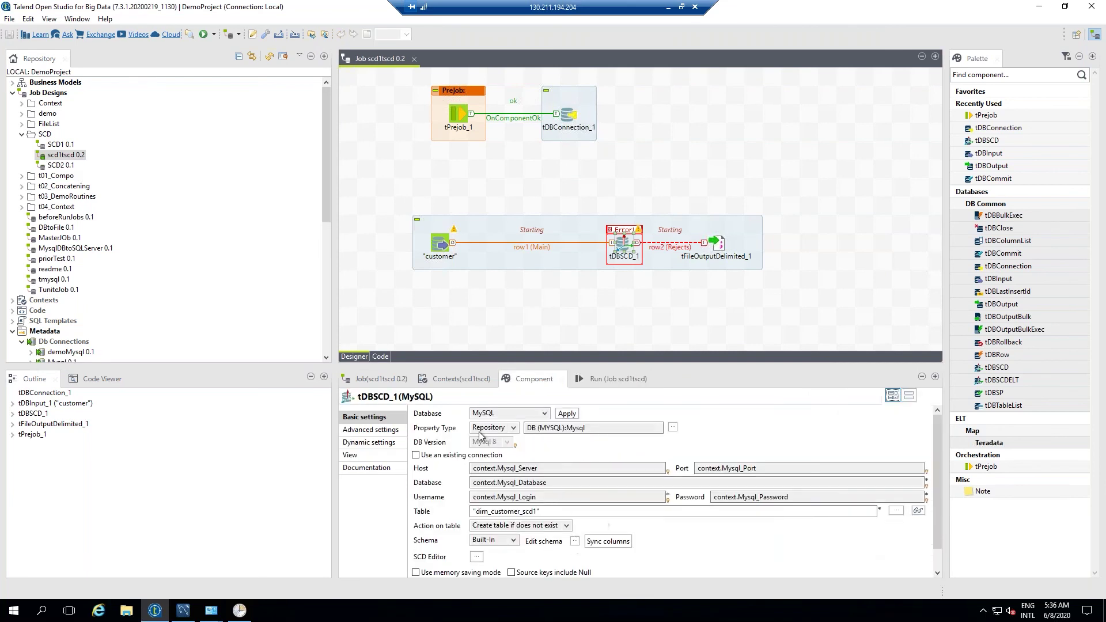
pyautogui.click(611, 379)
pyautogui.click(450, 426)
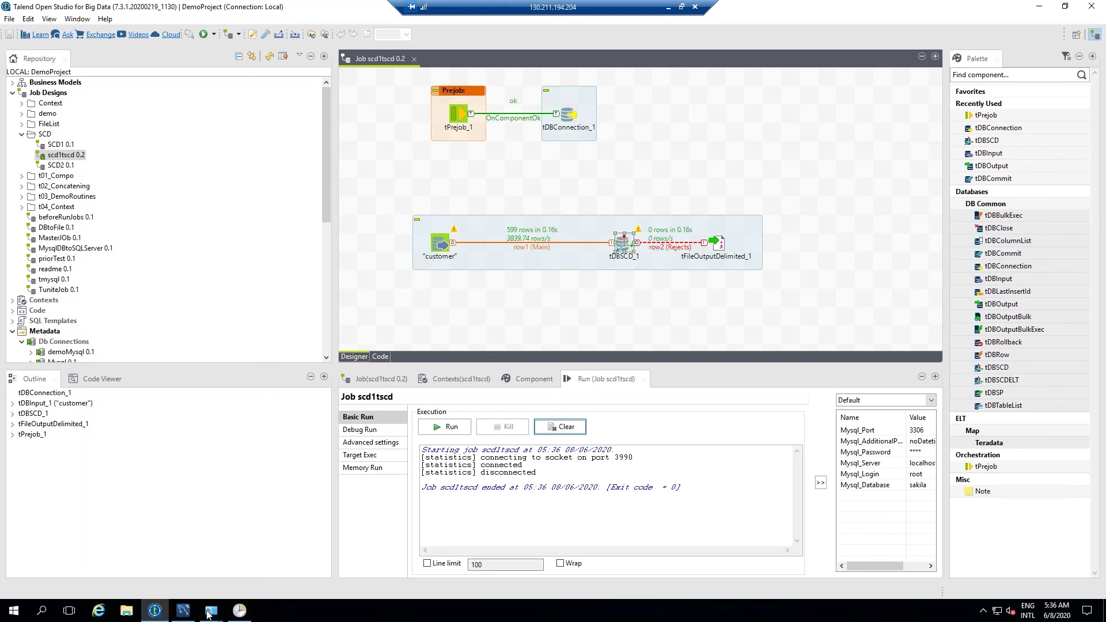
# - Switch to MySQL Workbench, query all rows of sakila.dim_customer_scd1 and examine the loaded records through the last rows
pyautogui.click(184, 610)
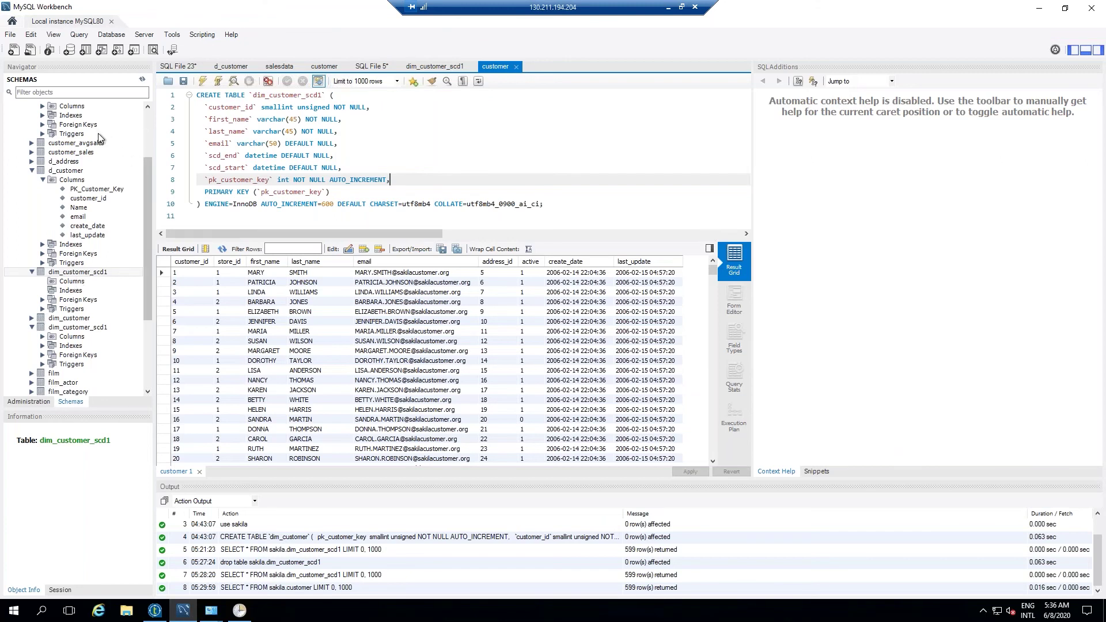
pyautogui.scroll(3, 98, 139)
pyautogui.click(63, 123)
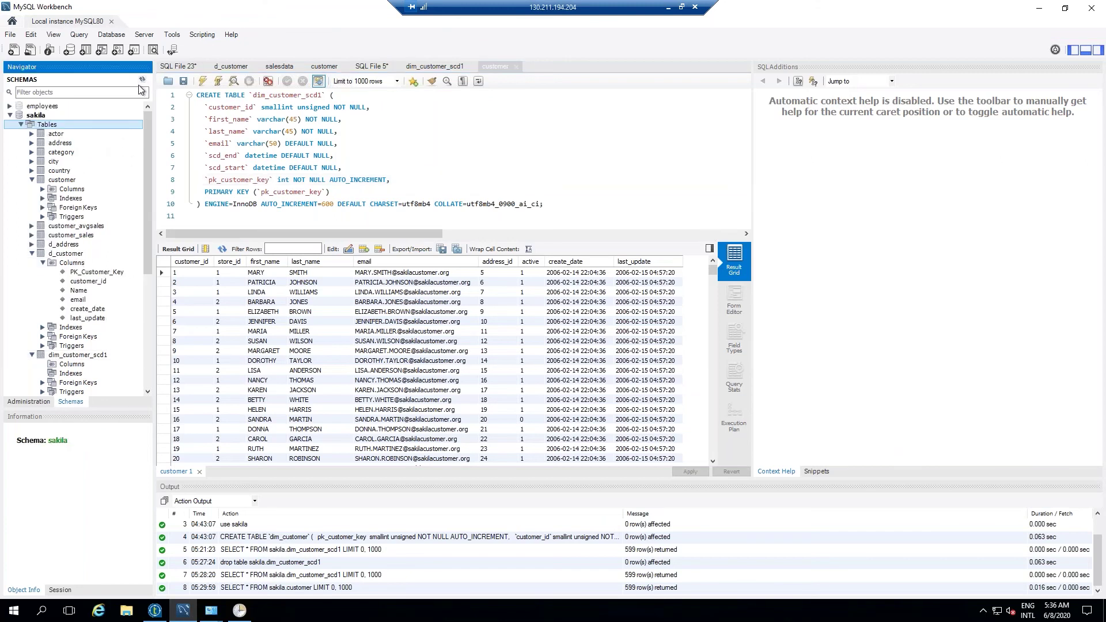
pyautogui.click(29, 255)
pyautogui.click(31, 253)
pyautogui.rightClick(79, 263)
pyautogui.click(104, 270)
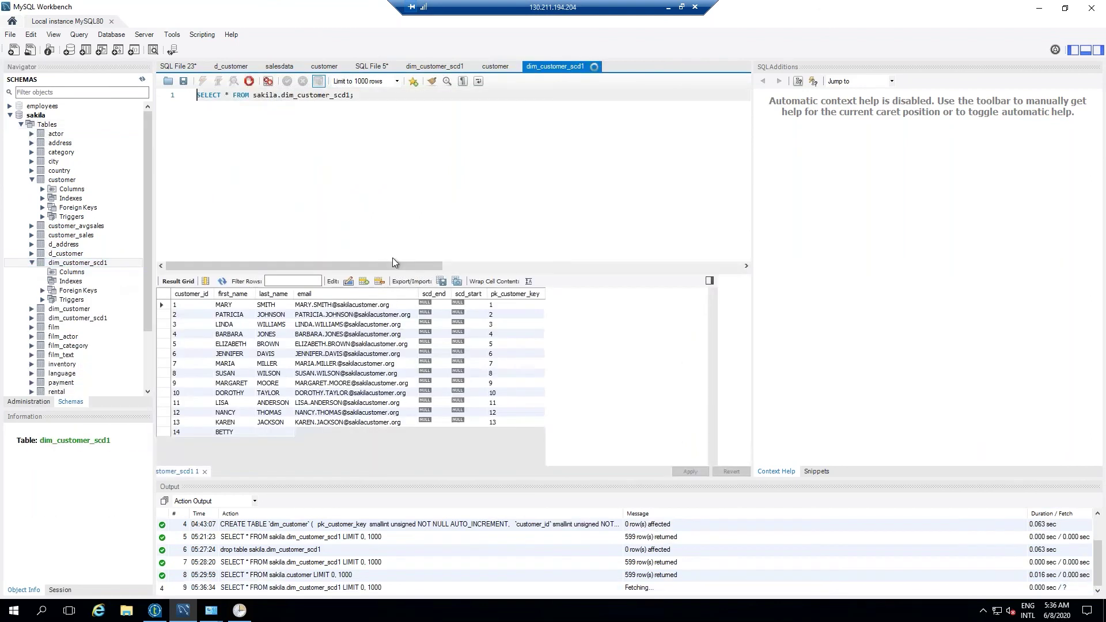
pyautogui.moveTo(710, 307); pyautogui.dragTo(704, 484)
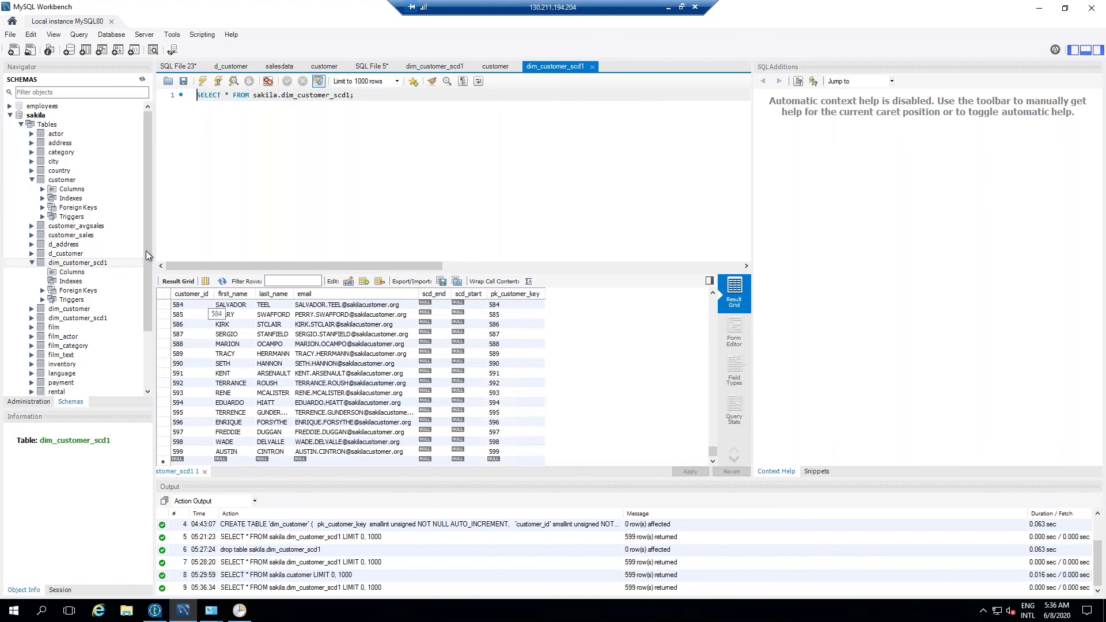
pyautogui.click(62, 180)
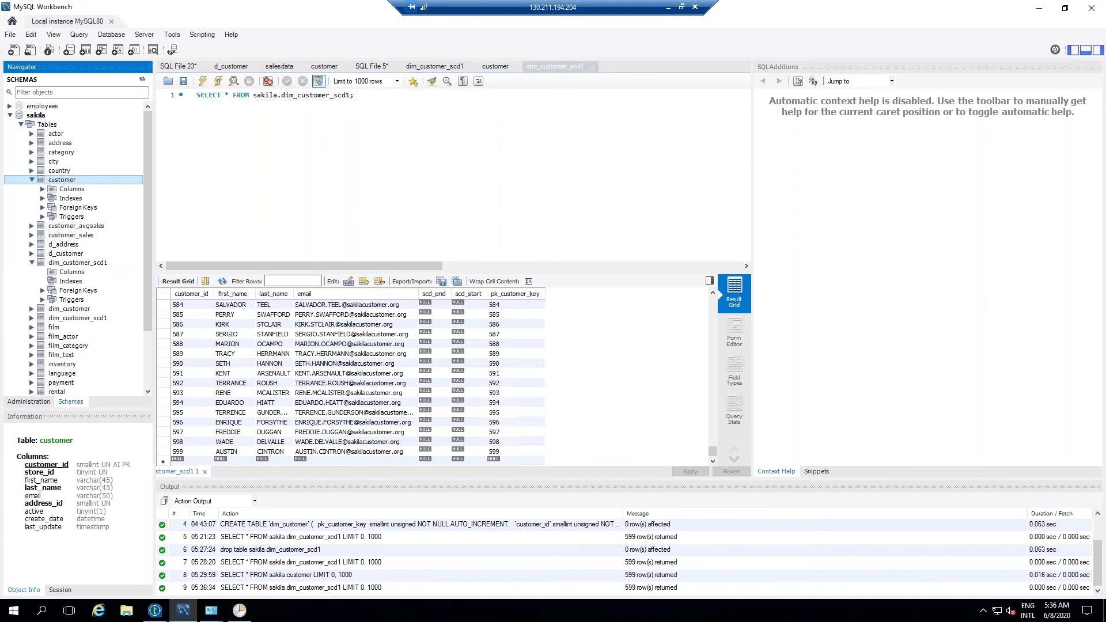
pyautogui.click(374, 95)
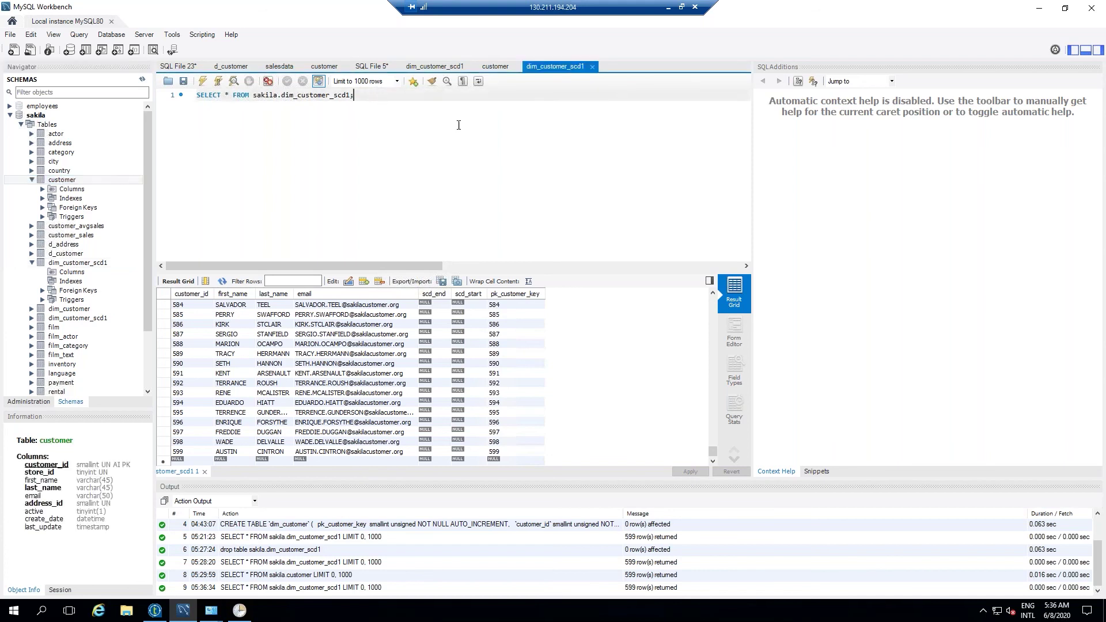
pyautogui.click(494, 66)
pyautogui.click(584, 219)
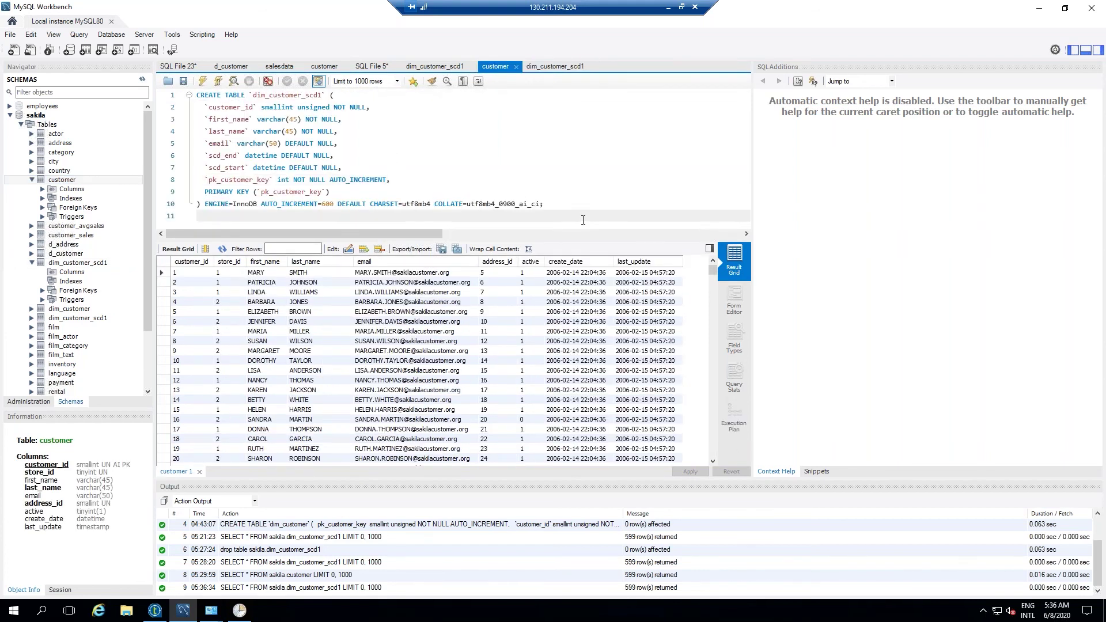
pyautogui.press('Return')
pyautogui.press('Return')
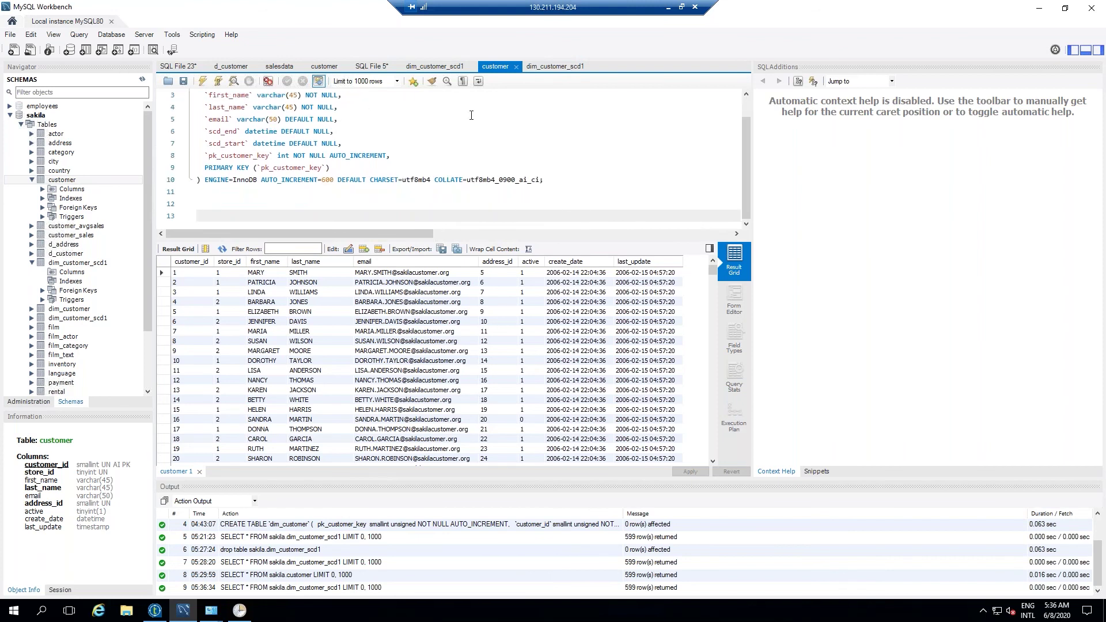
# - Rerun the SELECT on sakila.customer in the existing customer query
pyautogui.click(333, 67)
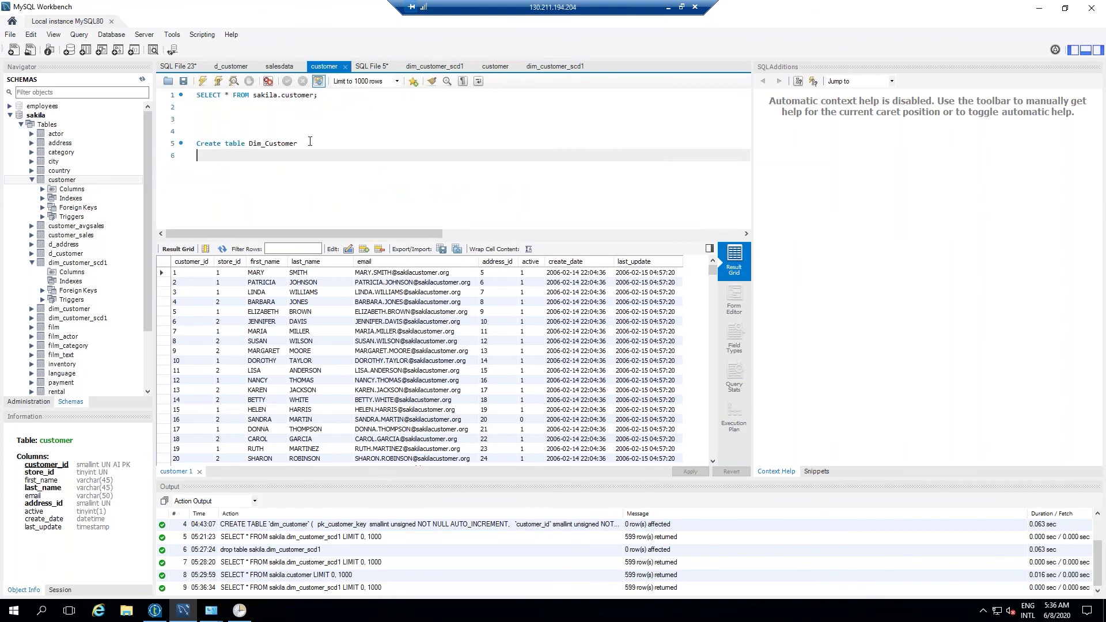
pyautogui.moveTo(319, 96); pyautogui.dragTo(196, 96)
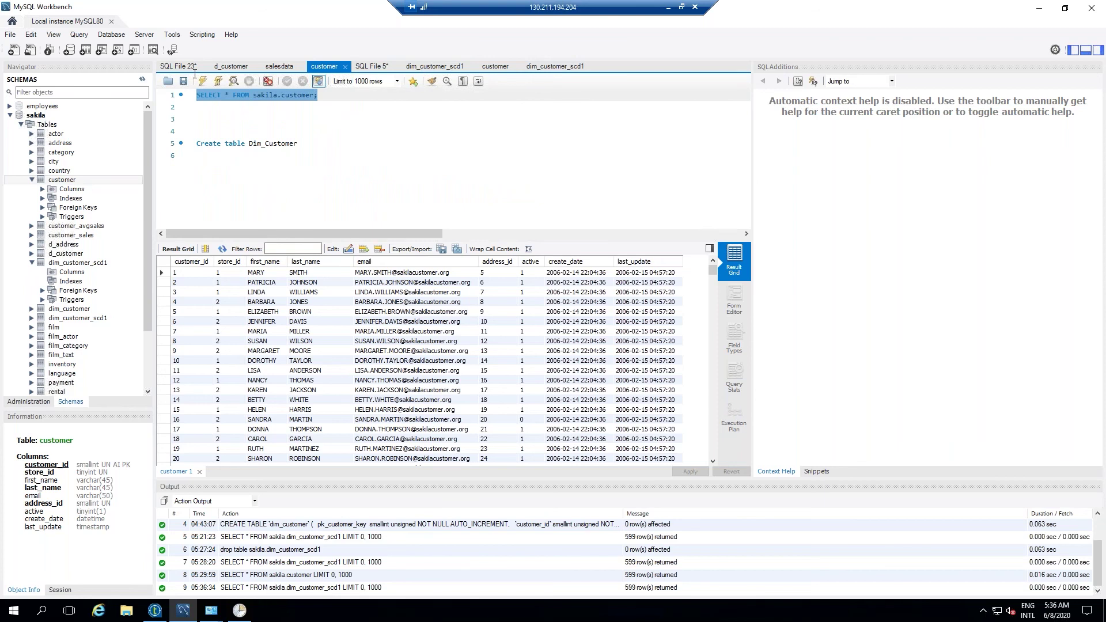
pyautogui.click(201, 83)
# - Below the SELECT, write an update on sakila.customer that sets first_name to a double-R spelling of the first customer's name
pyautogui.click(340, 105)
pyautogui.press('Return')
pyautogui.press('Return')
pyautogui.press('Return')
pyautogui.write('update sakila.customer')
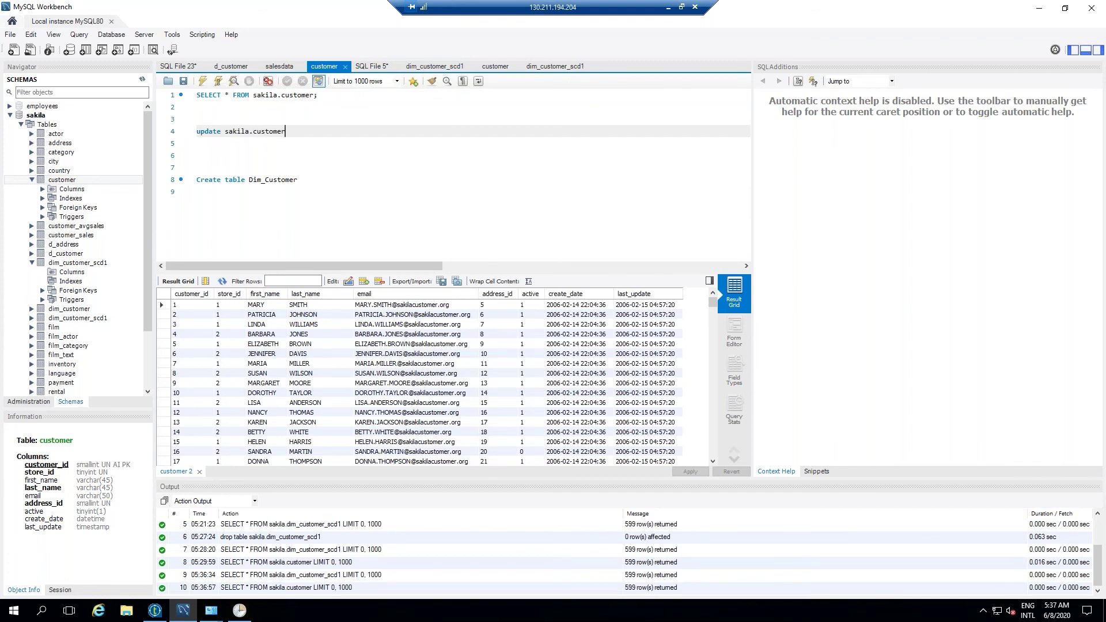
pyautogui.press('Return')
pyautogui.write('set first_name =')
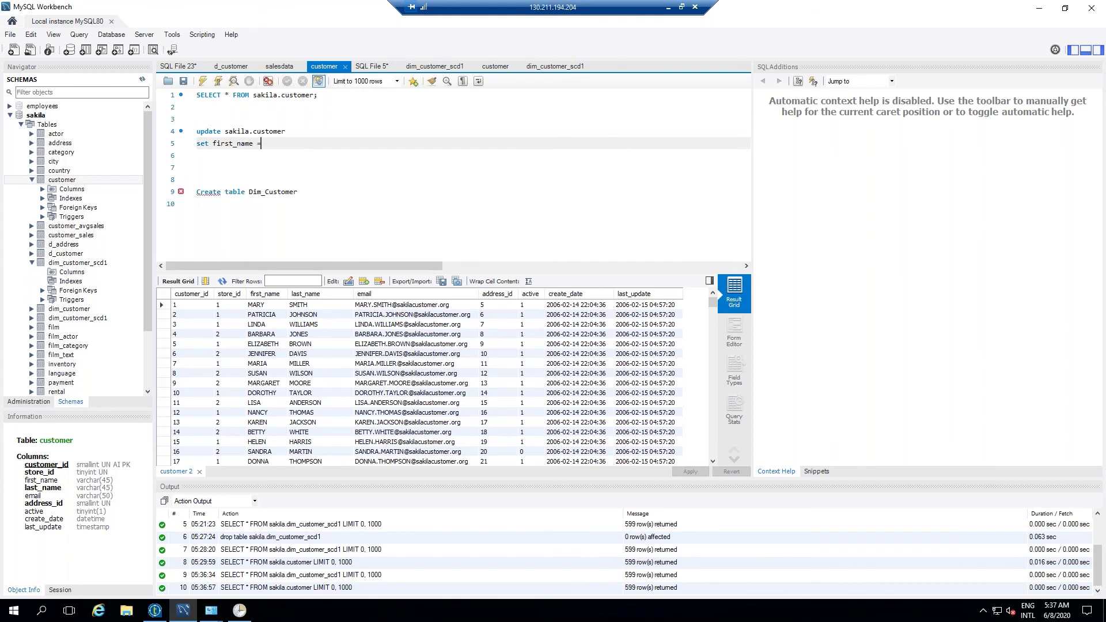
pyautogui.write(" 'MATT")
pyautogui.write('RR')
pyautogui.write('Y')
pyautogui.press('Return')
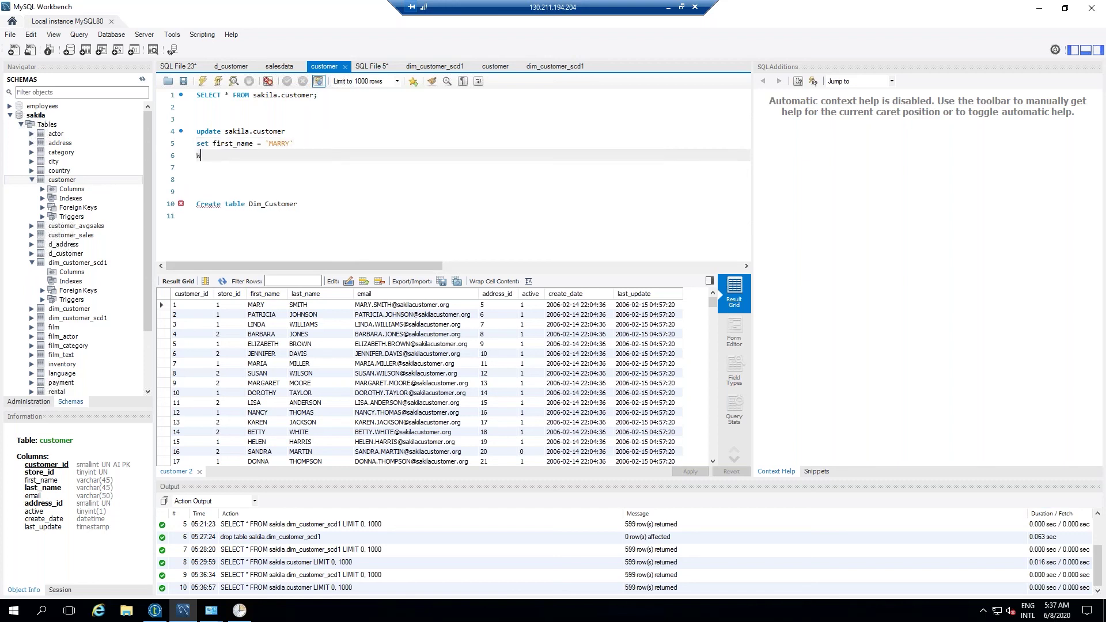
# - Restrict the update to the first customer's customer_id, add a commit and execute only these statements
pyautogui.write('Where customer_id = 1;')
pyautogui.press('Return')
pyautogui.write('commit;')
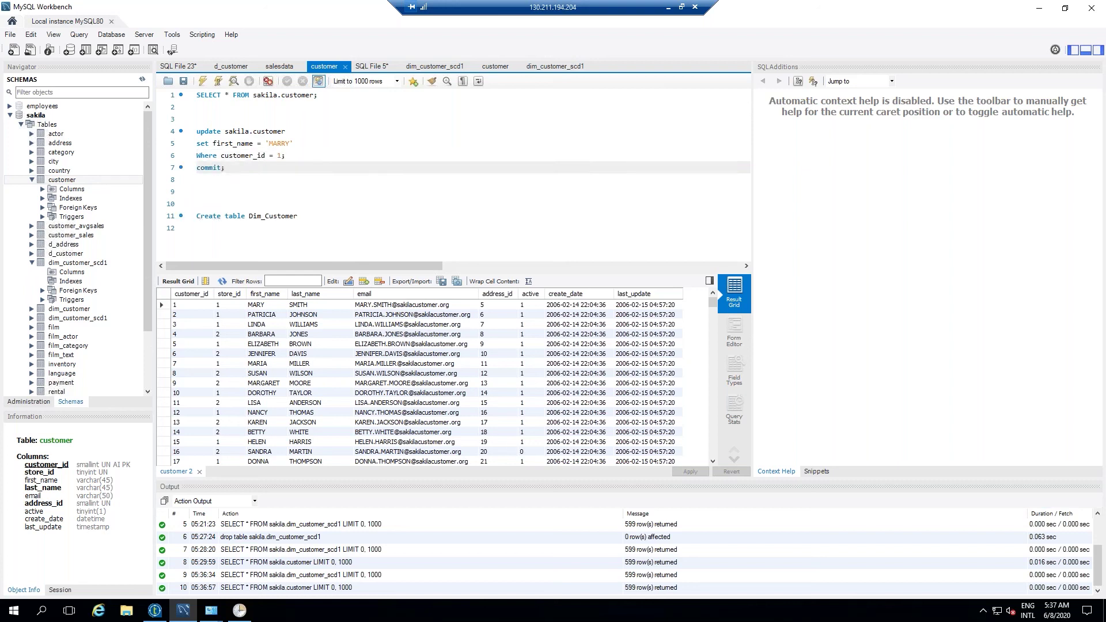
pyautogui.keyDown('shift'); pyautogui.click(197, 132); pyautogui.keyUp('shift')
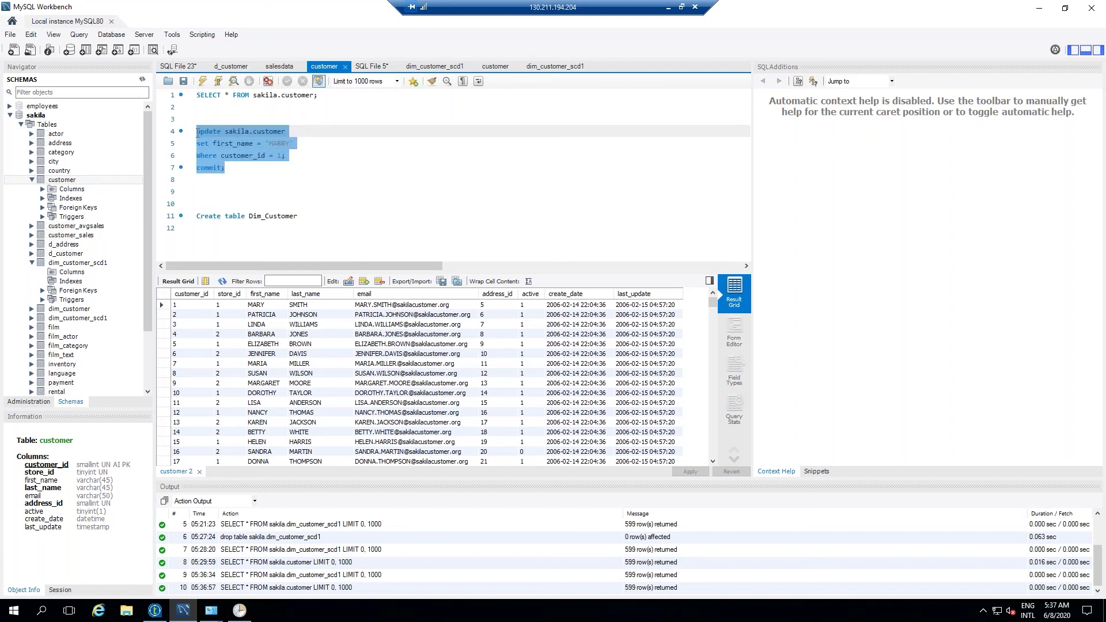
pyautogui.click(203, 82)
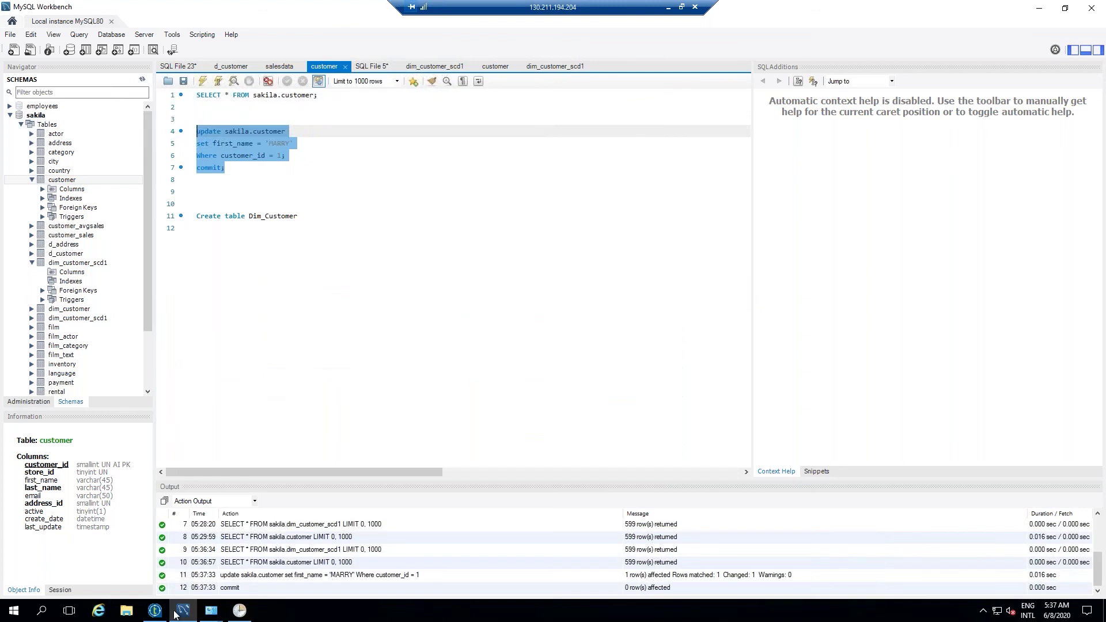
# - Switch to Talend to rerun the job, and query sakila.dim_customer_scd1 again in MySQL Workbench
pyautogui.click(155, 611)
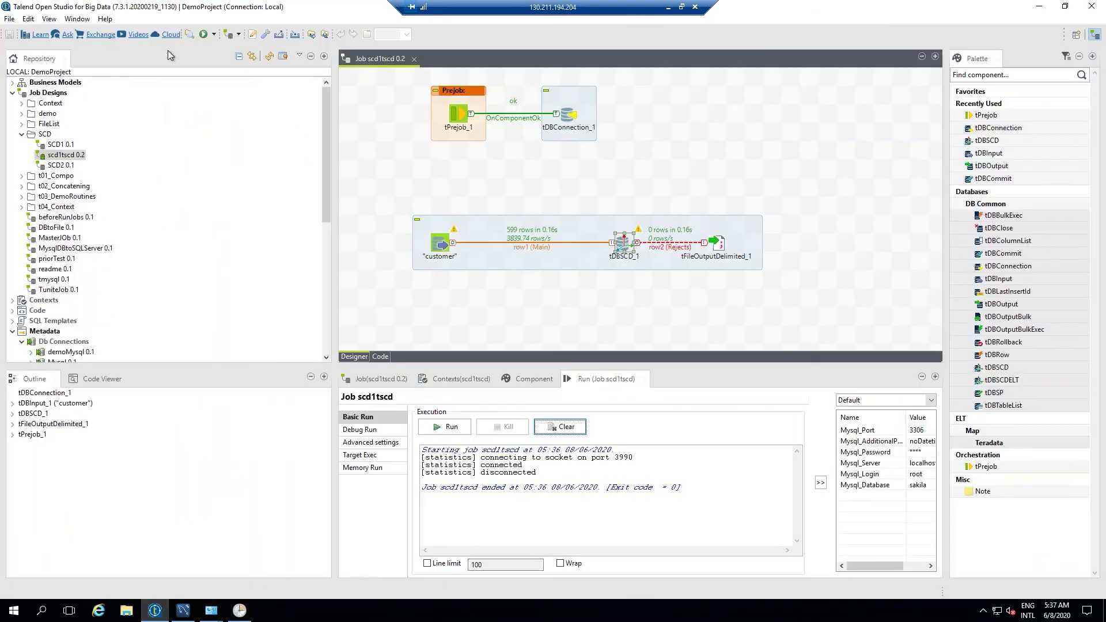
pyautogui.click(451, 427)
pyautogui.hotkey('alt', 'Tab')
pyautogui.click(548, 65)
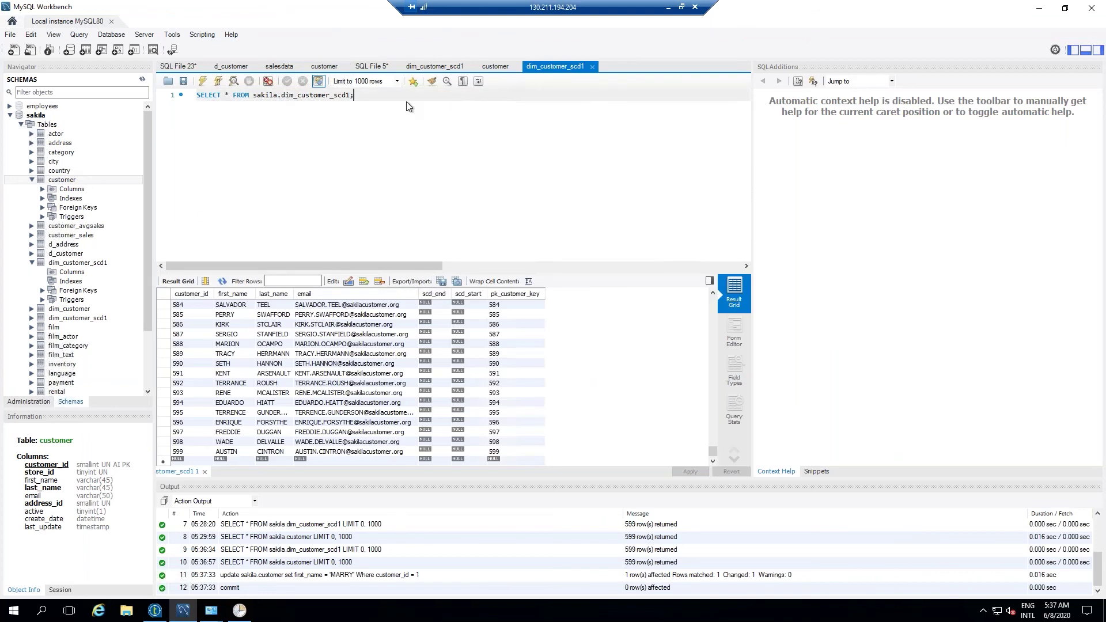
pyautogui.click(203, 81)
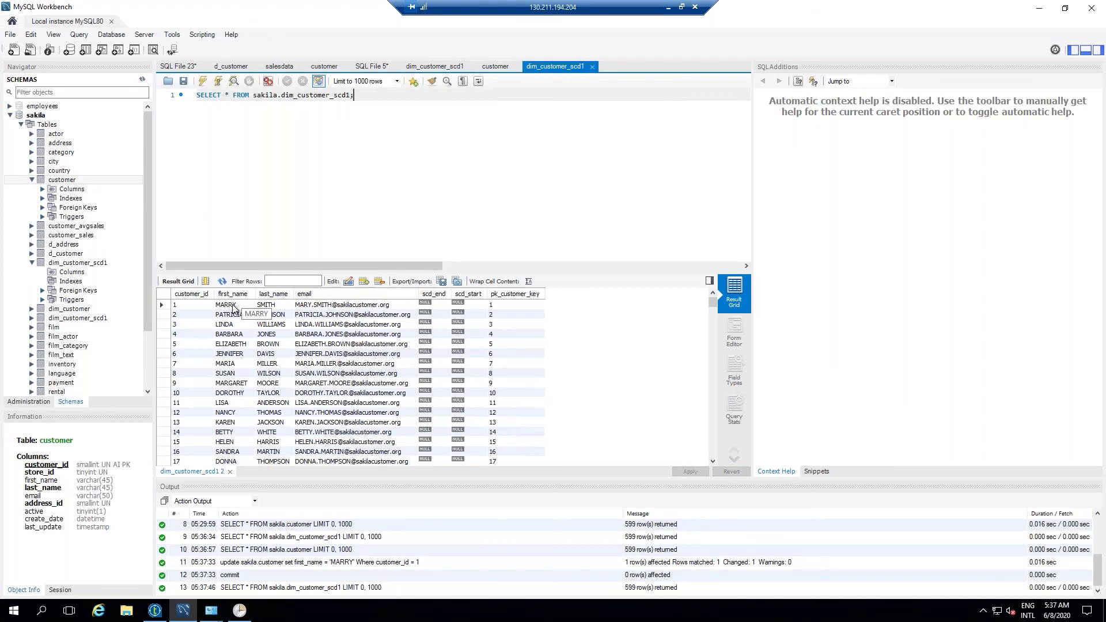
# - Switch to Talend and review the Type 2 and versioning settings in tDBSCD_1's SCD editor
pyautogui.click(155, 610)
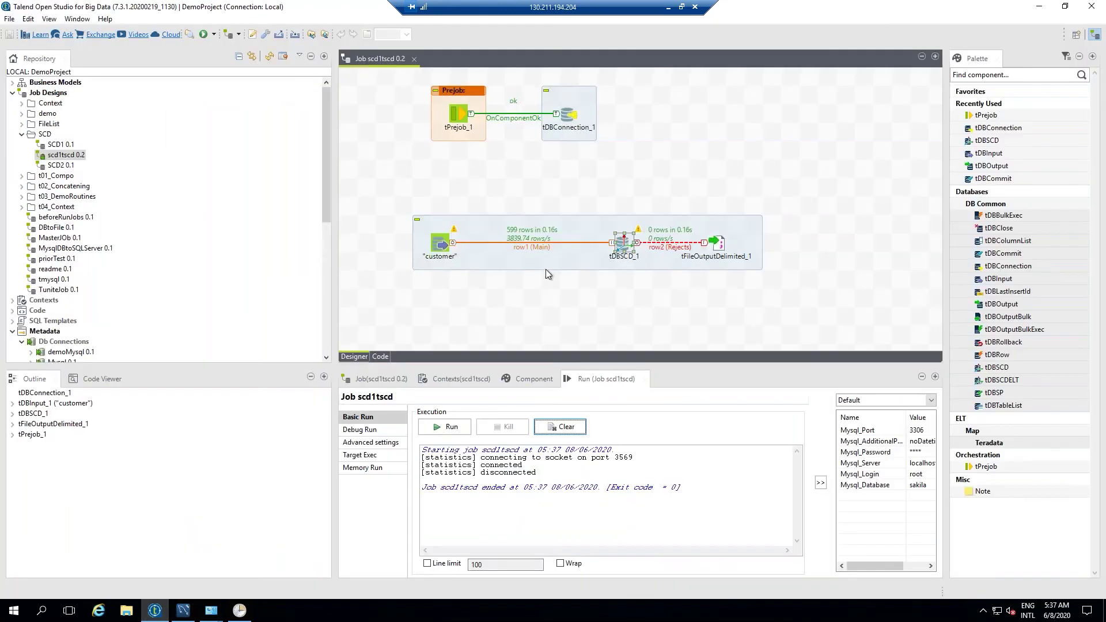
pyautogui.doubleClick(628, 242)
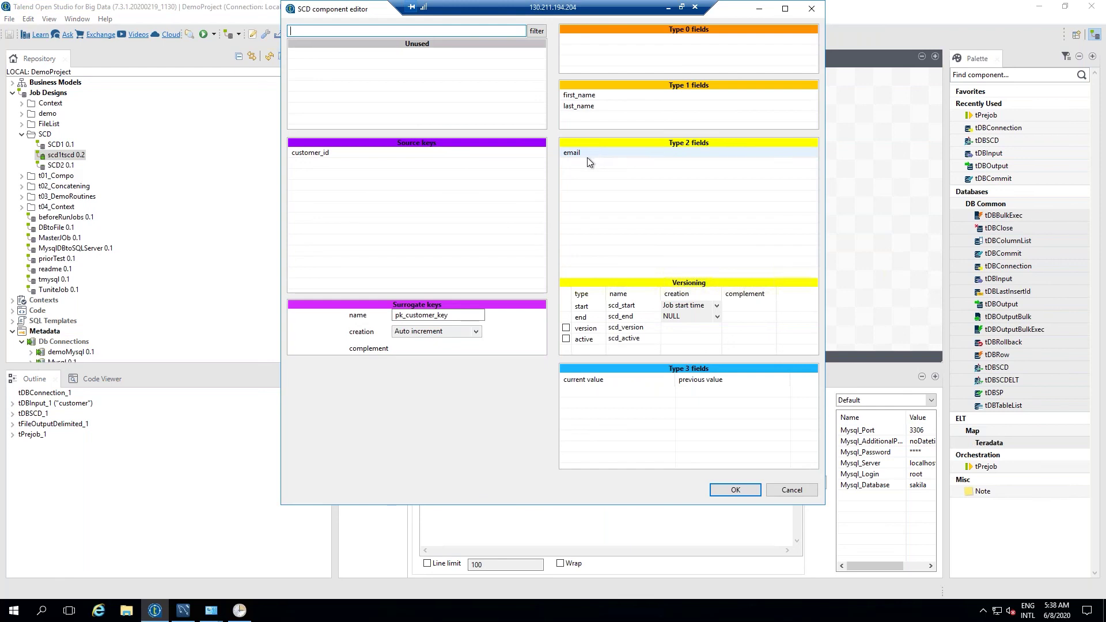
# - Return to MySQL Workbench and rerun only the SELECT on sakila.customer
pyautogui.click(183, 610)
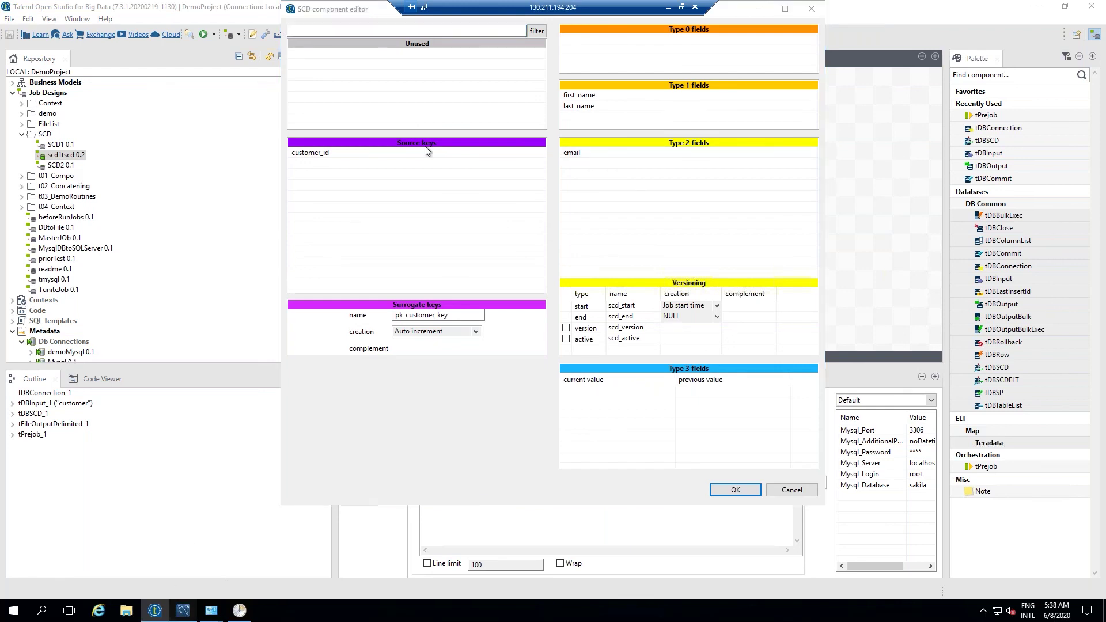
pyautogui.click(324, 66)
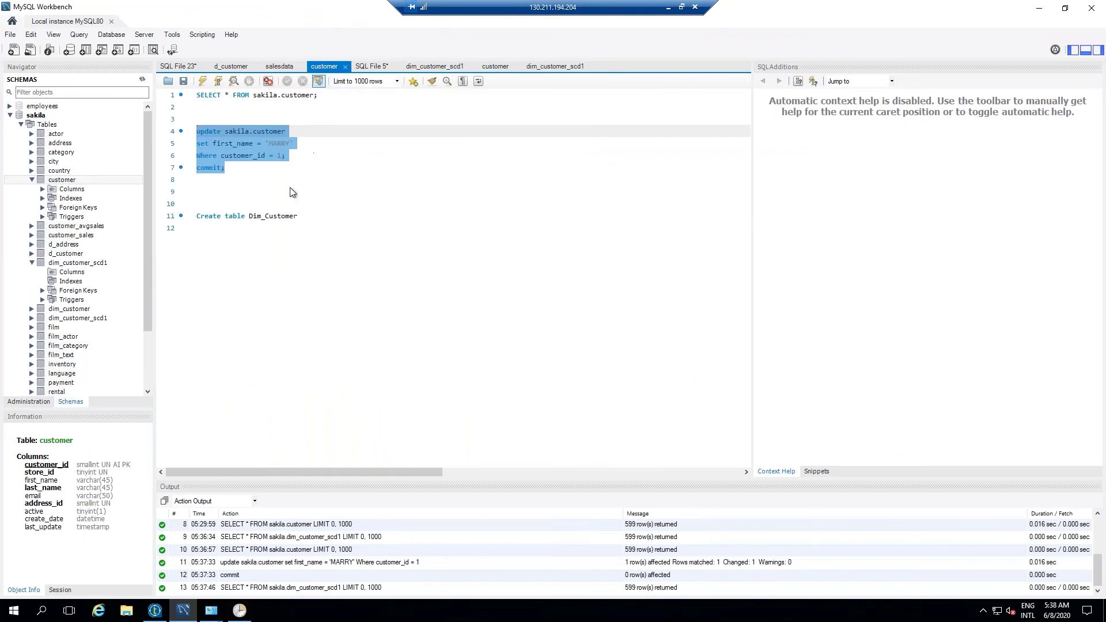
pyautogui.moveTo(336, 100); pyautogui.dragTo(195, 96)
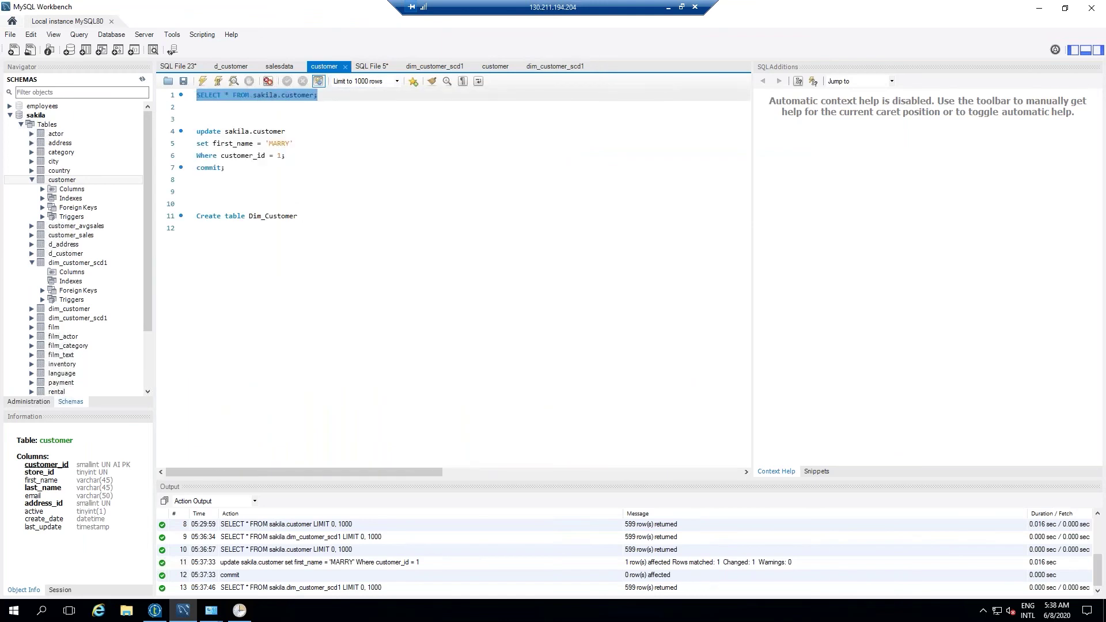
pyautogui.click(202, 81)
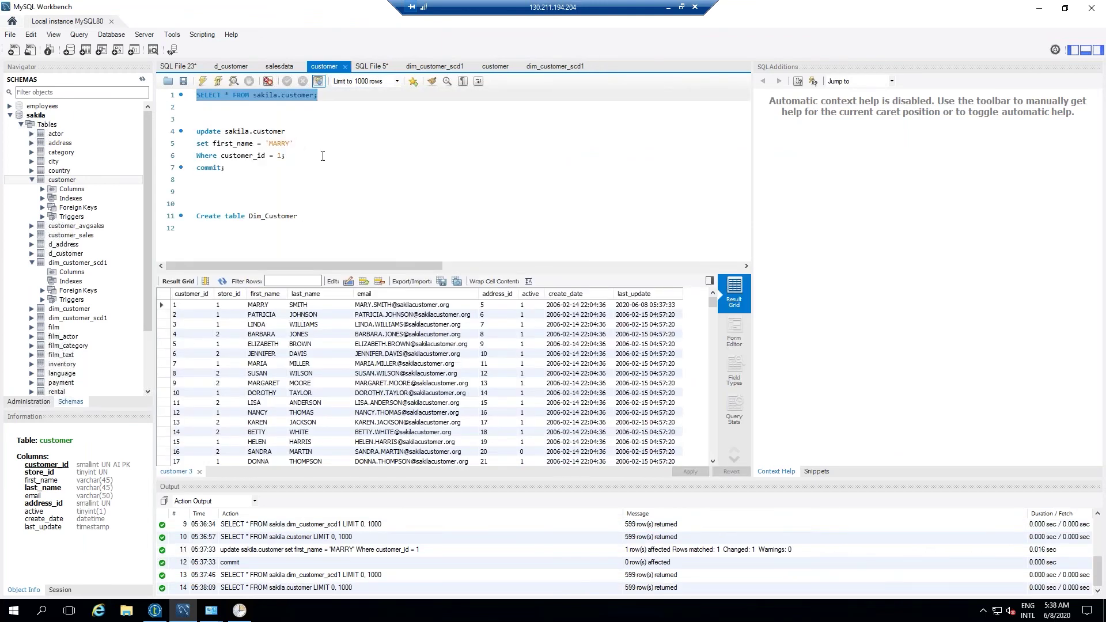
# - Change the update statement to set email, using the first customer's email address from the results as the value
pyautogui.click(281, 178)
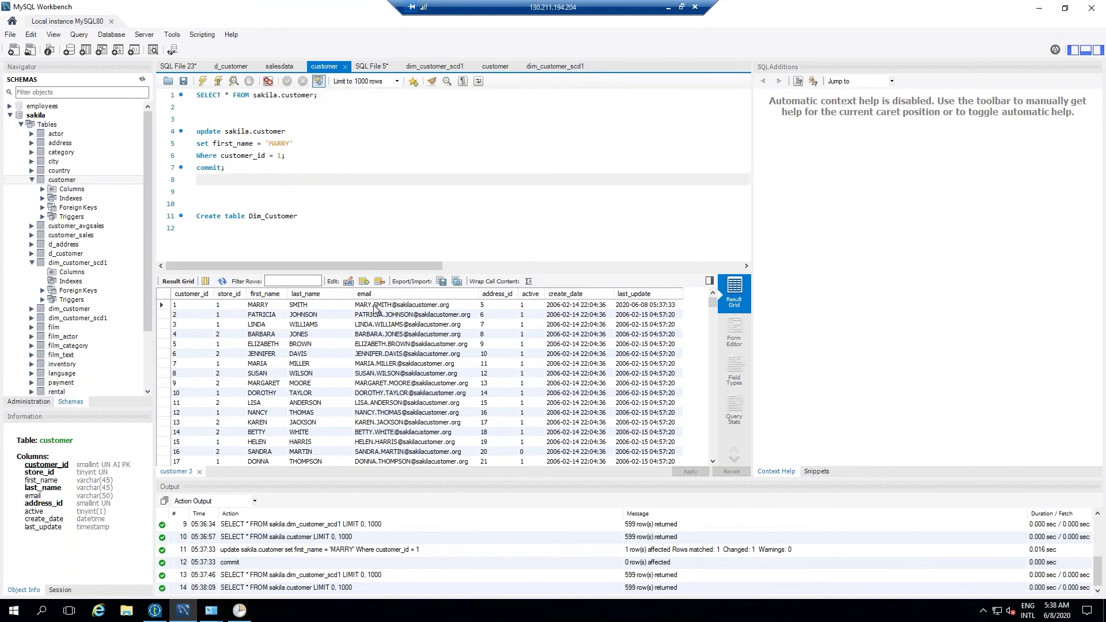
pyautogui.click(374, 306)
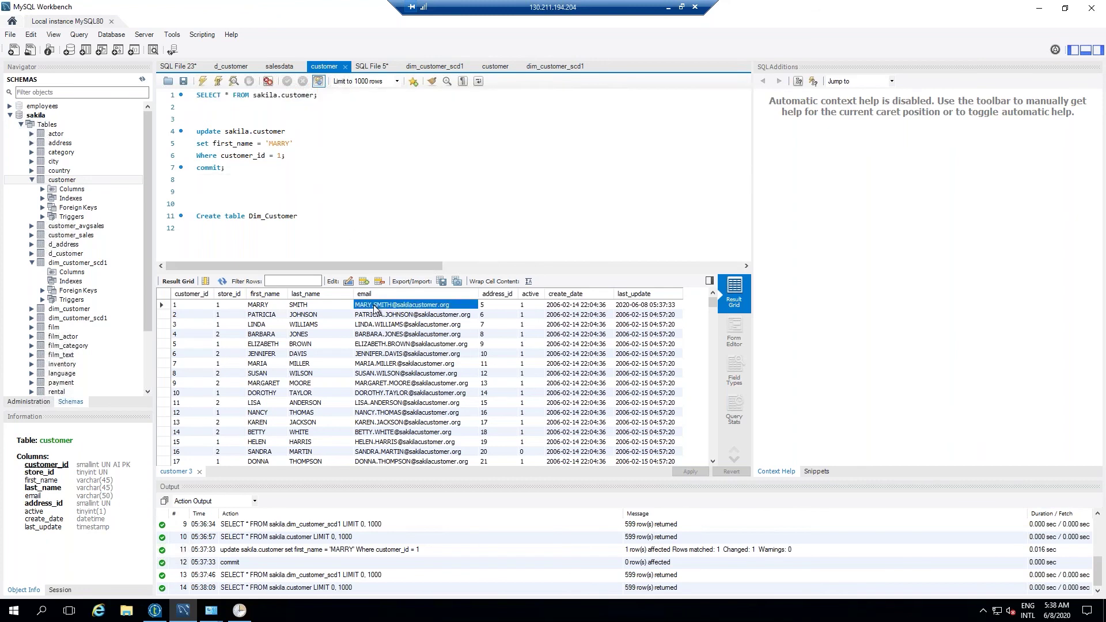
pyautogui.doubleClick(222, 147)
pyautogui.write('email')
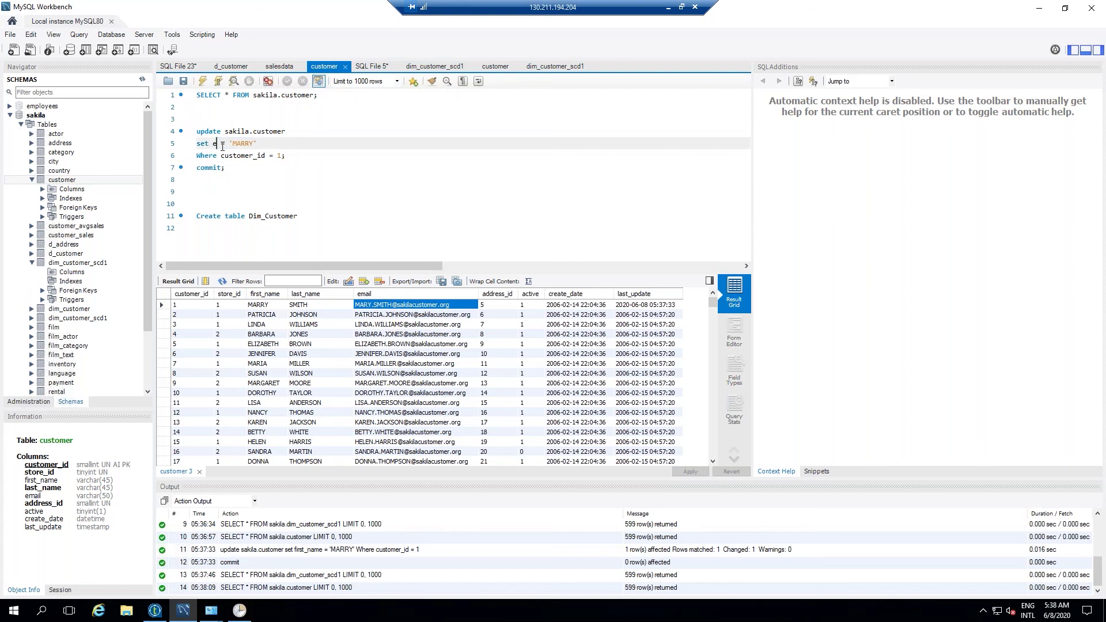
pyautogui.doubleClick(265, 145)
pyautogui.hotkey('ctrl', 'v')
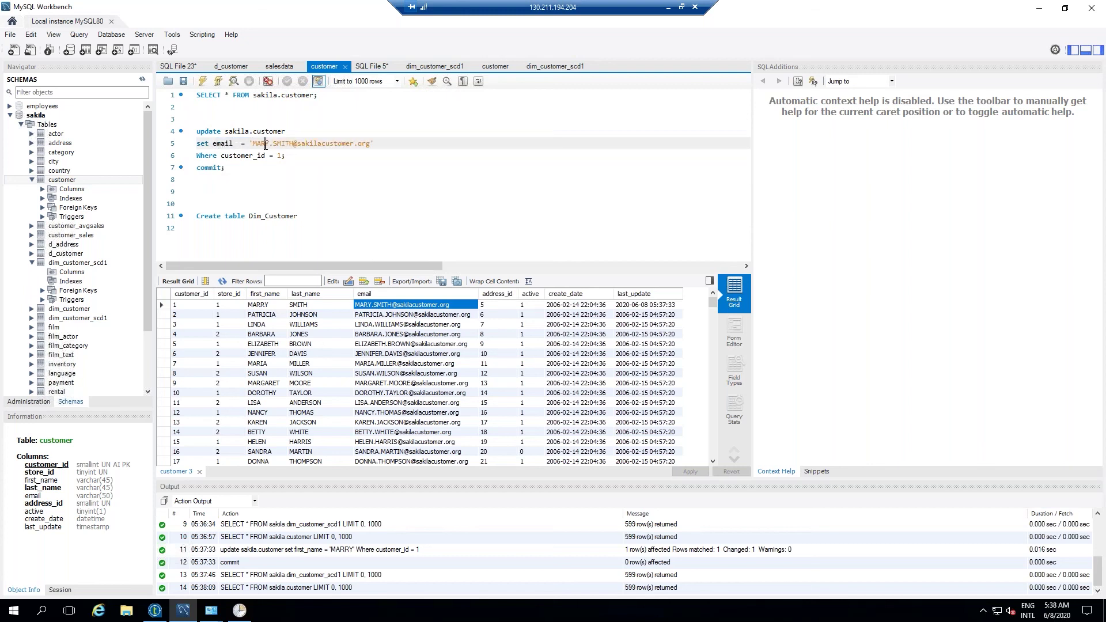
# - Add a second R to the first name within the new email value and execute the update with its commit
pyautogui.click(266, 145)
pyautogui.write('R')
pyautogui.moveTo(228, 167); pyautogui.dragTo(192, 126)
pyautogui.click(202, 81)
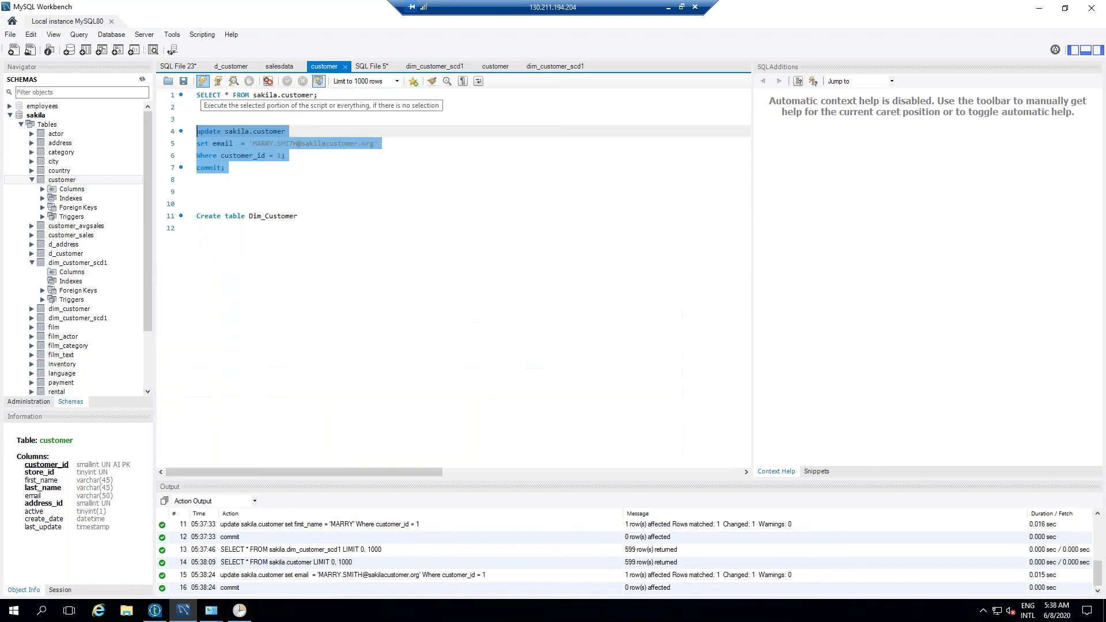
# - Switch to Talend, close the SCD editor without saving and rerun the job
pyautogui.click(157, 613)
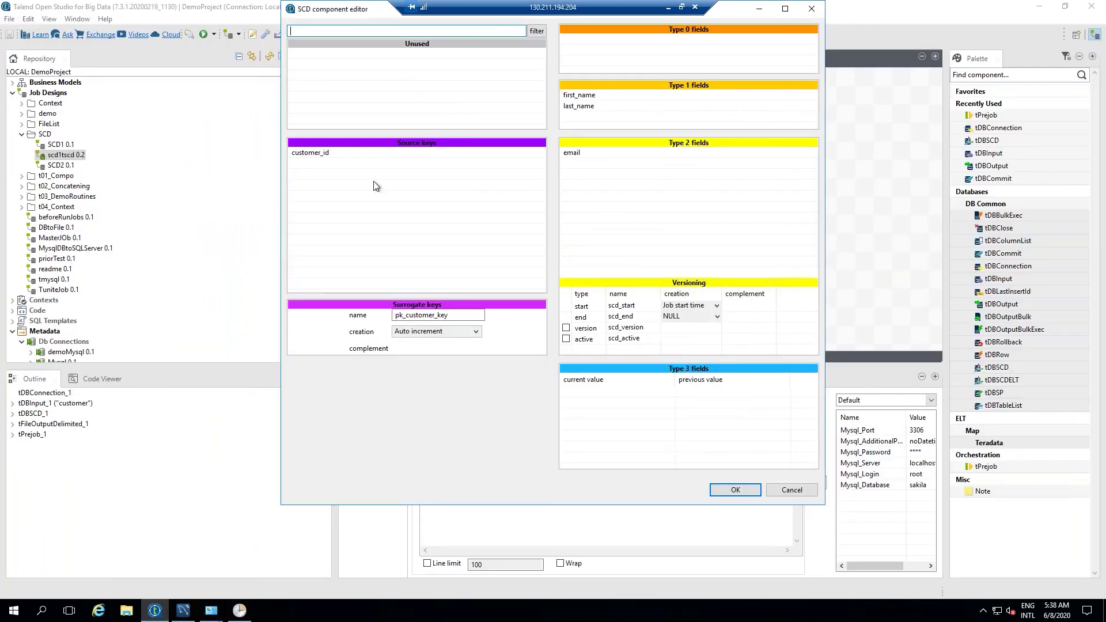
pyautogui.click(779, 489)
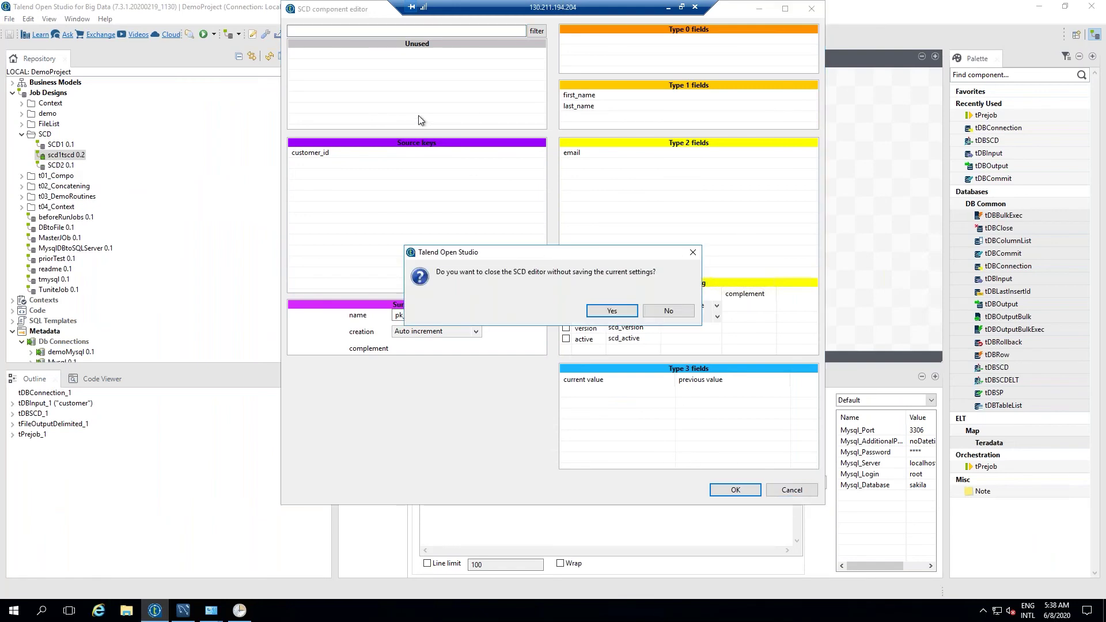
pyautogui.click(620, 312)
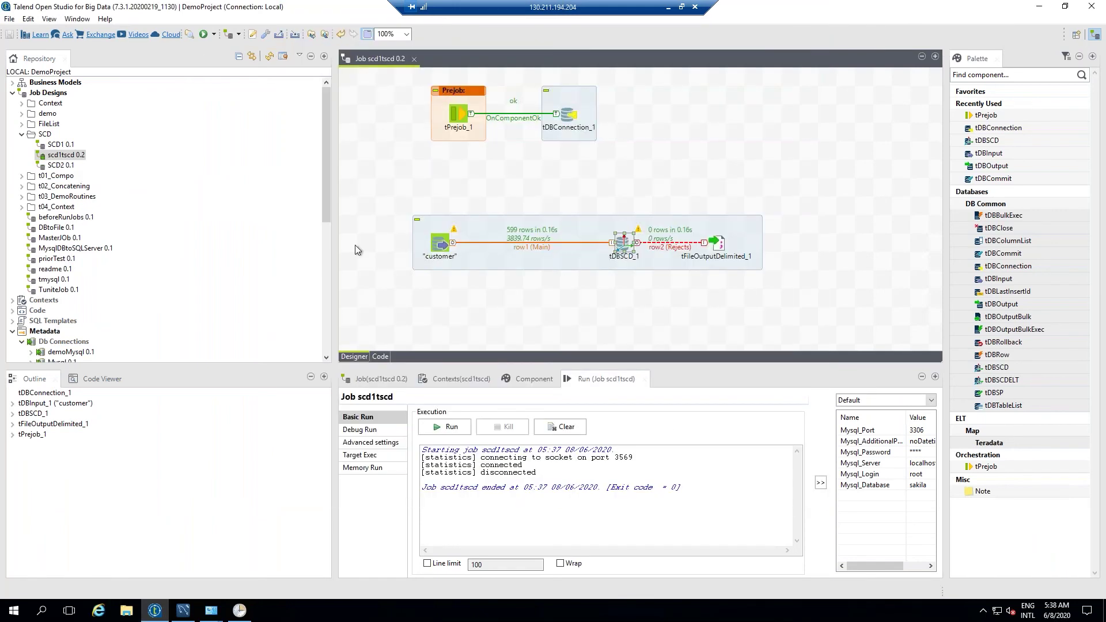
pyautogui.click(451, 427)
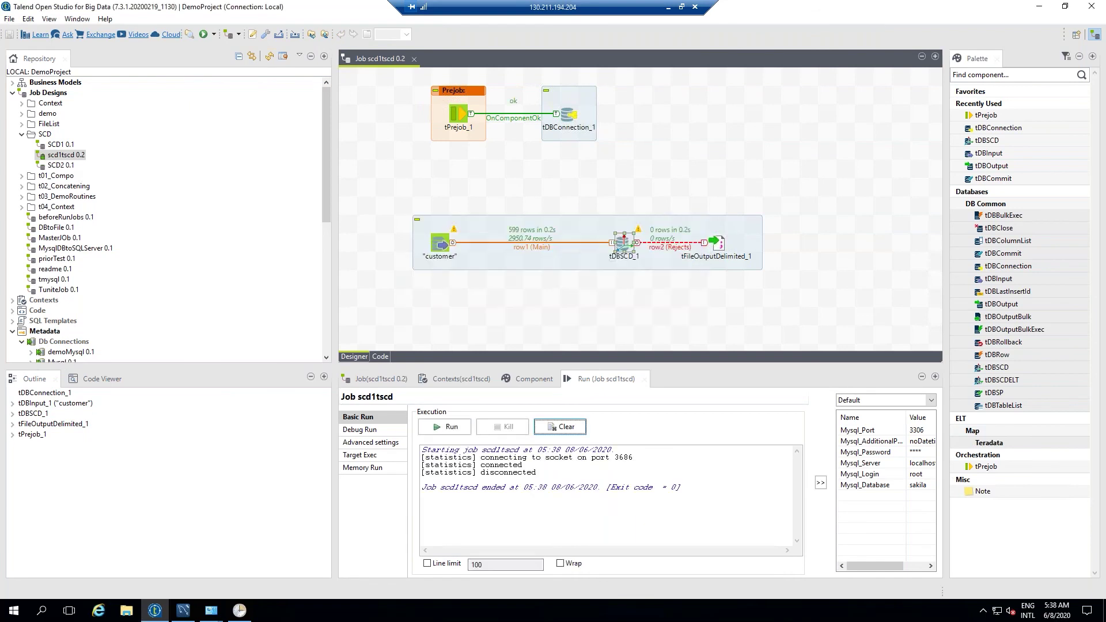
# - Switch to MySQL Workbench and rerun the SELECT query on sakila.dim_customer_scd1
pyautogui.click(183, 610)
pyautogui.click(557, 66)
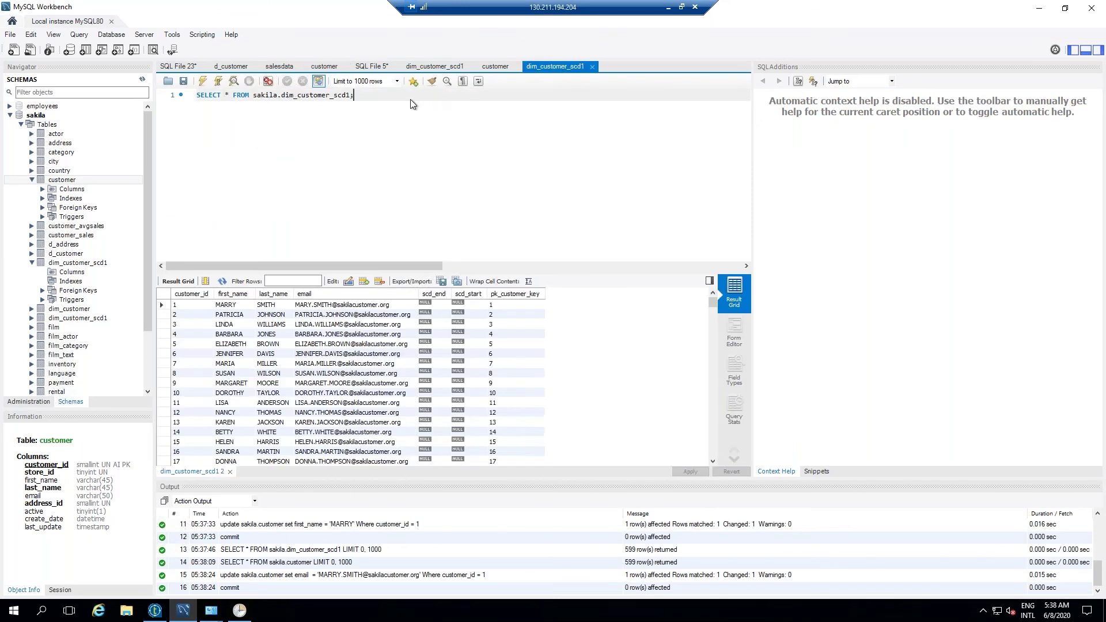
pyautogui.click(207, 80)
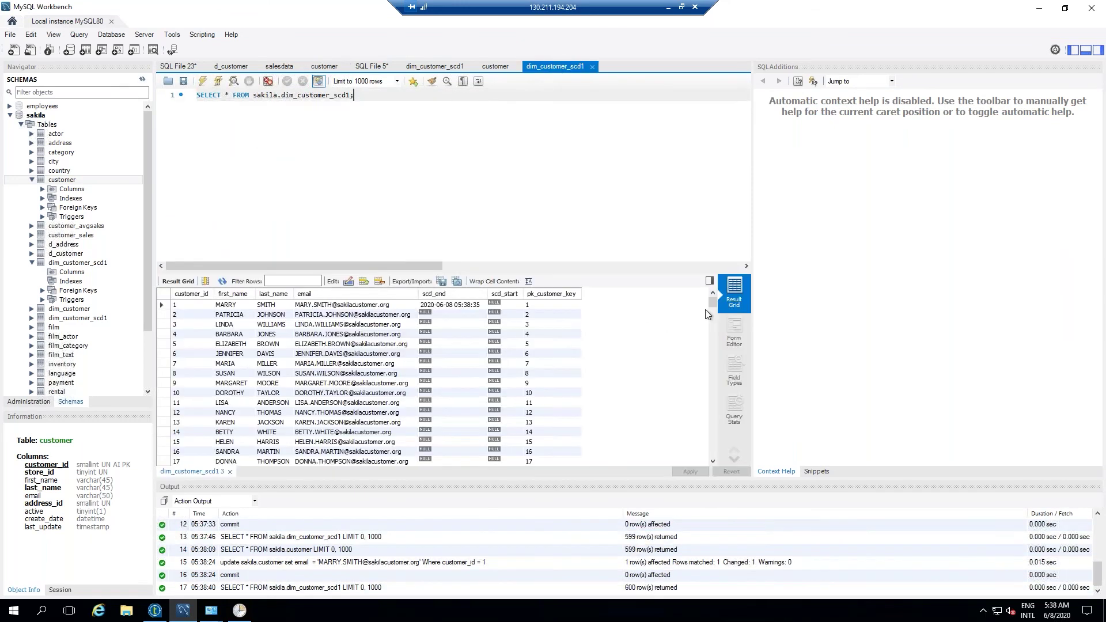
# - Widen the scd_start column of the results and examine the email and start date in the last customer row
pyautogui.moveTo(713, 304); pyautogui.dragTo(710, 470)
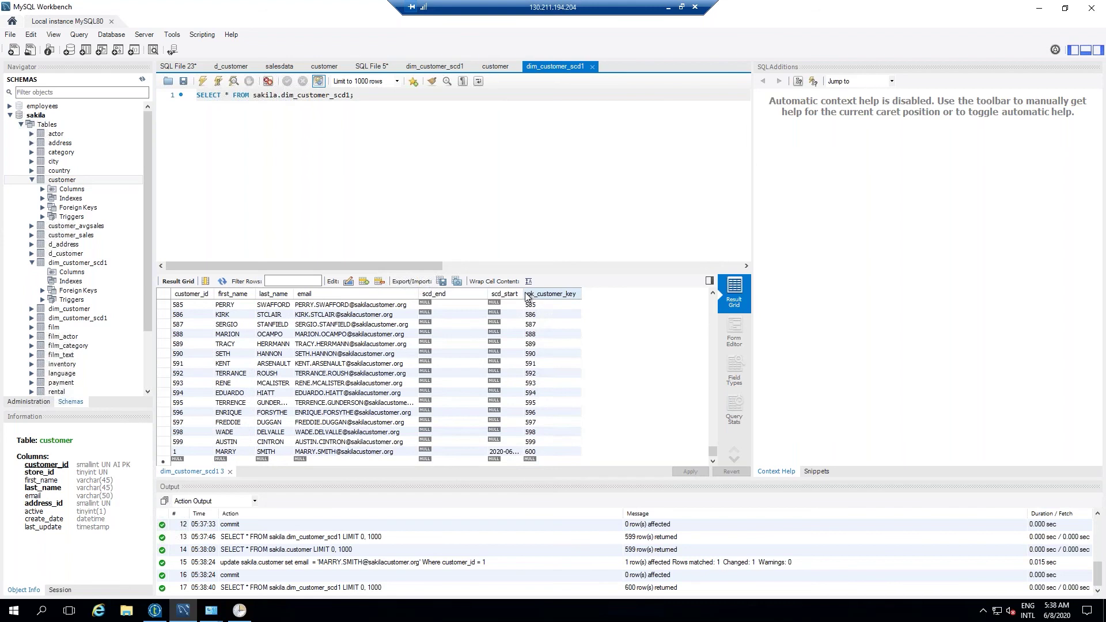
pyautogui.moveTo(539, 294); pyautogui.dragTo(591, 295)
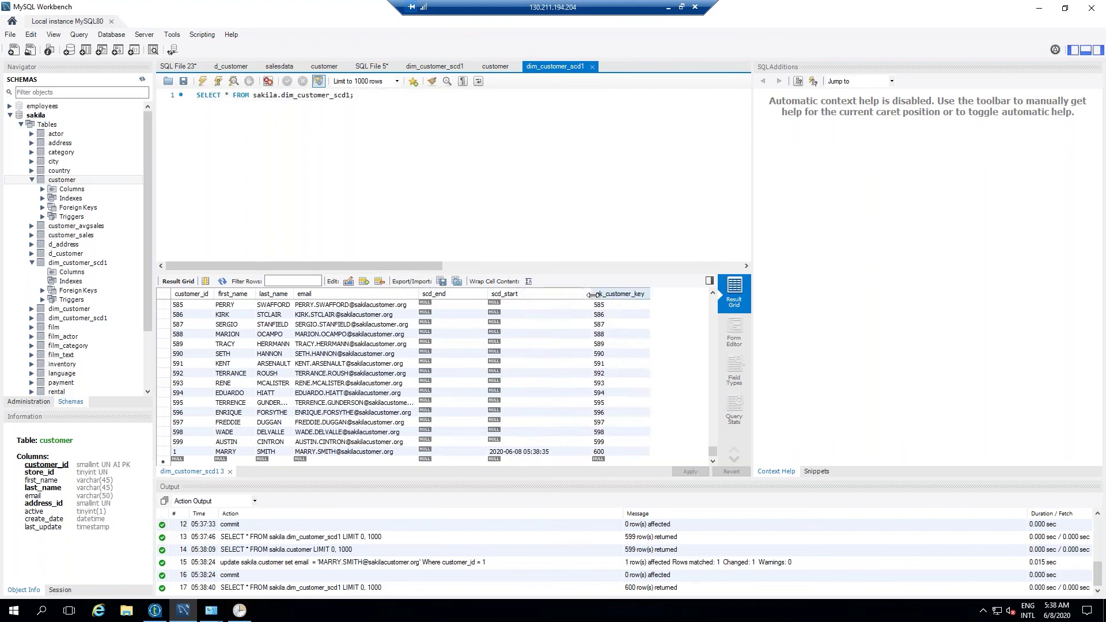
pyautogui.click(357, 453)
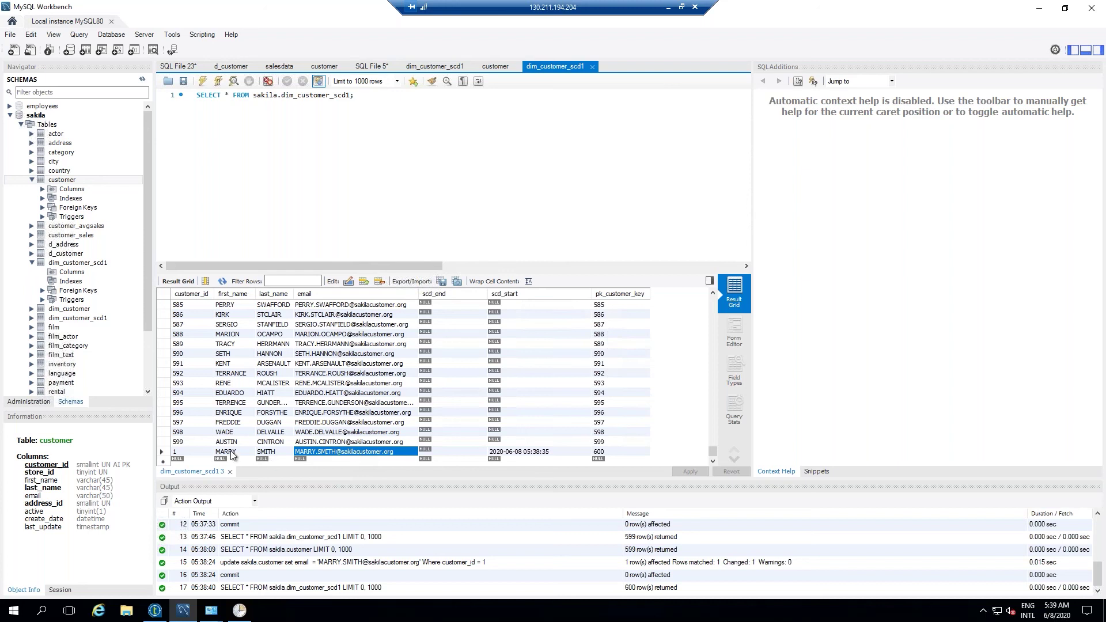
pyautogui.doubleClick(315, 453)
pyautogui.moveTo(715, 454); pyautogui.dragTo(710, 306)
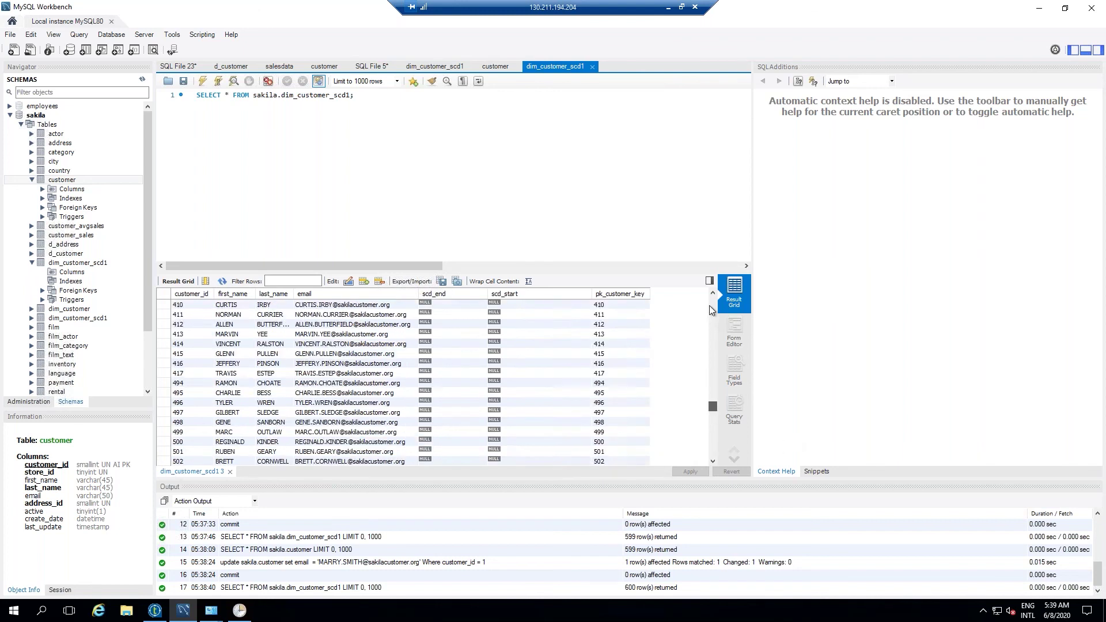
# - Add ORDER BY CUSTOMER_ID to the dim_customer_scd1 query, execute it and check the row versions of customer 1
pyautogui.click(413, 155)
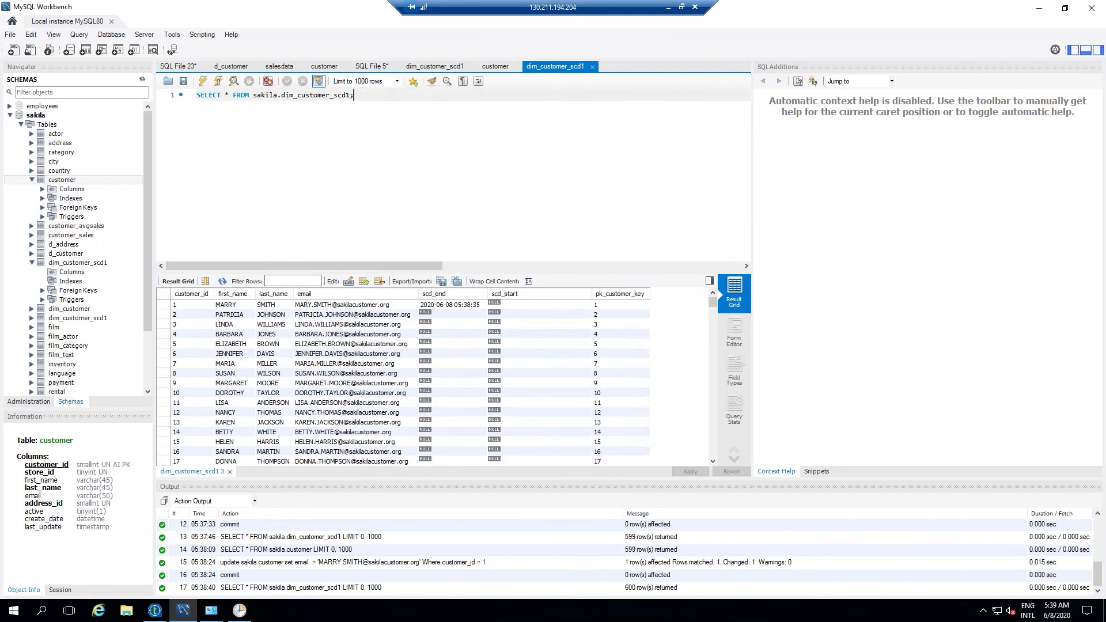
pyautogui.press('Return')
pyautogui.write('ORDER ')
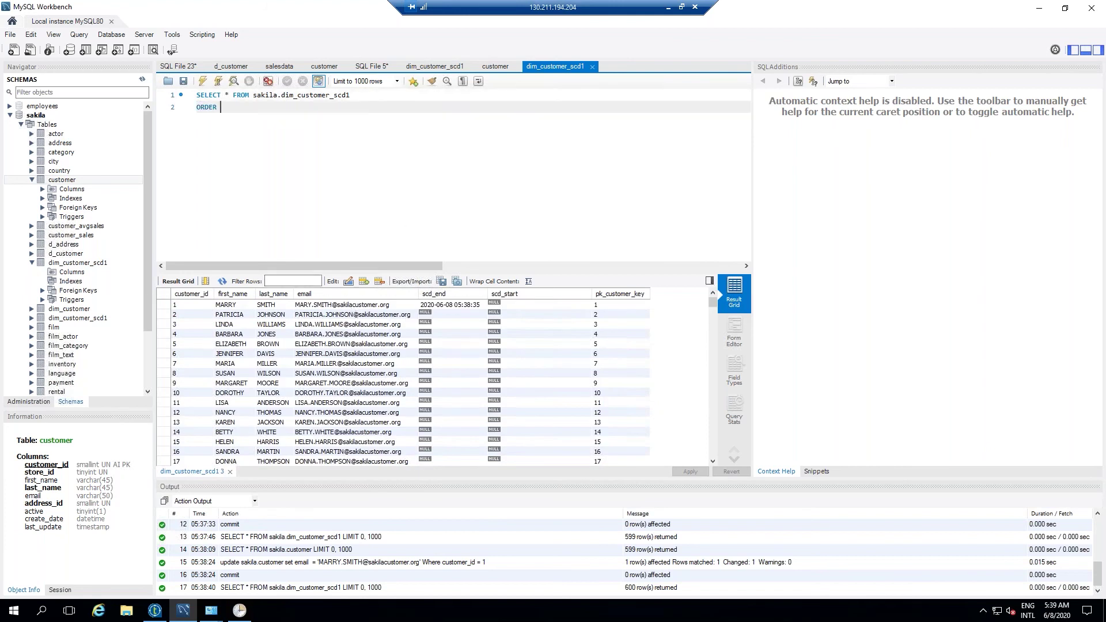
pyautogui.write('BY CUSTOMER_ID')
pyautogui.click(202, 80)
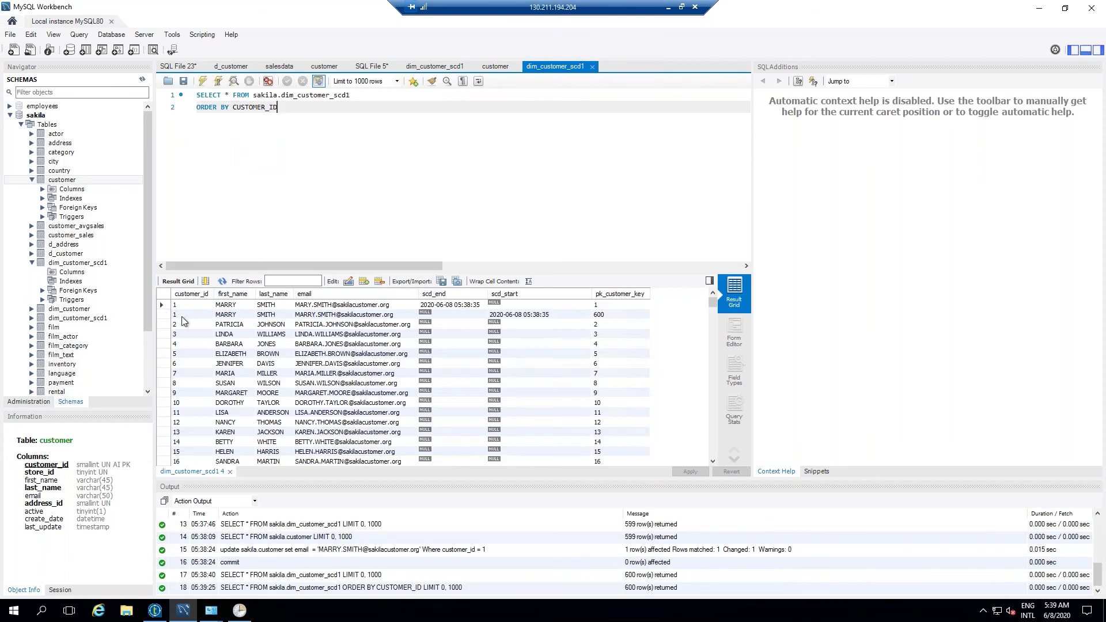
pyautogui.click(182, 316)
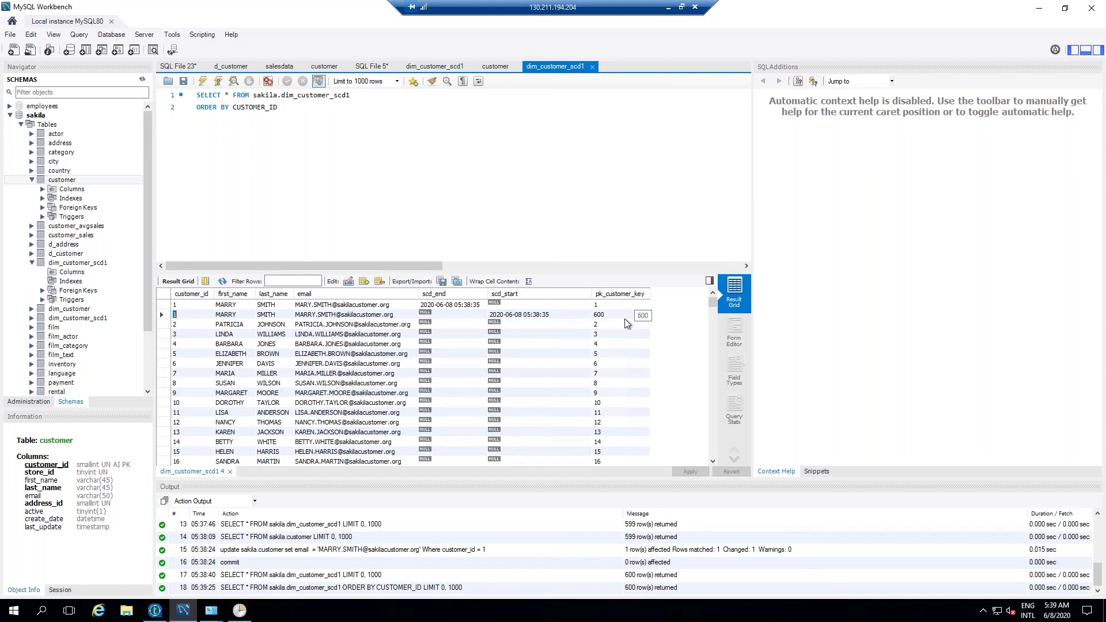
pyautogui.click(277, 108)
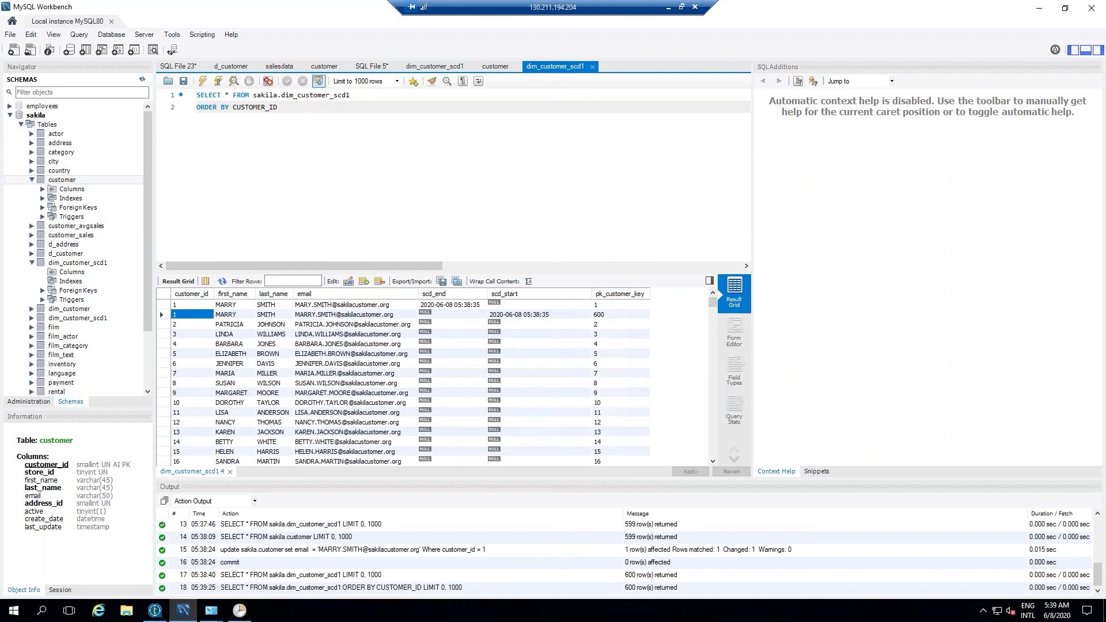
# - Switch to Talend, review the field types and versioning in the tDBSCD_1 SCD editor, and close it without saving
pyautogui.click(154, 610)
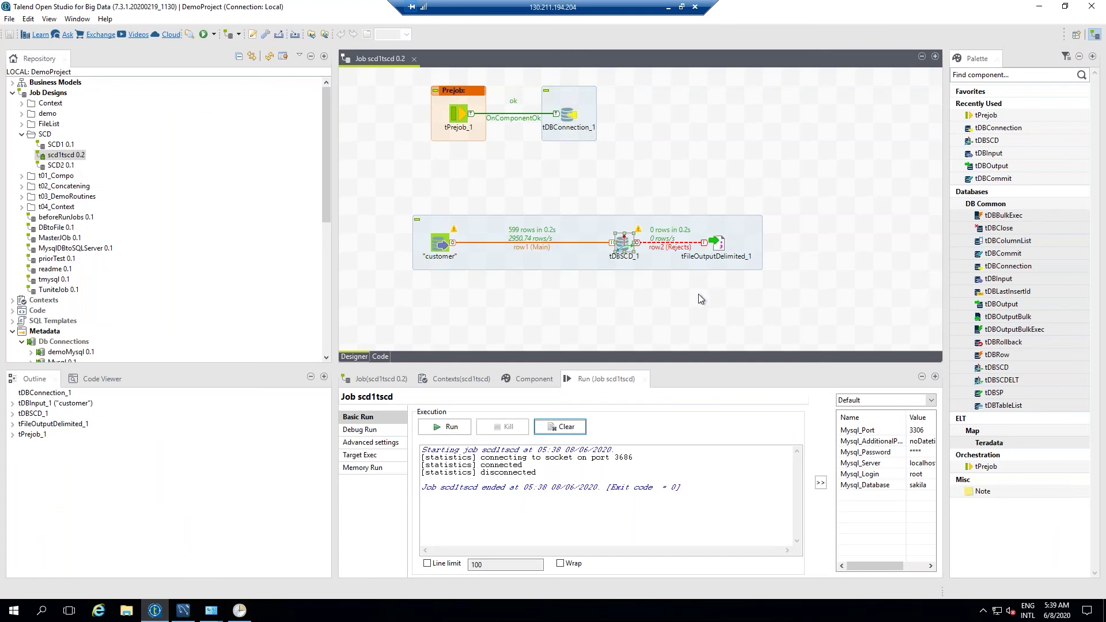
pyautogui.doubleClick(625, 245)
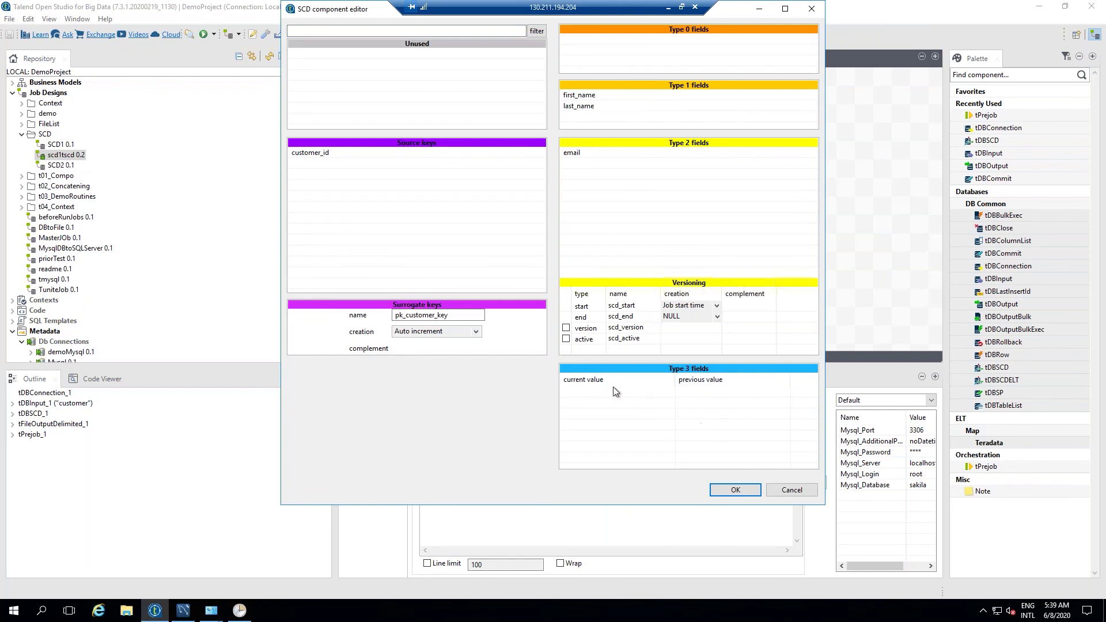
pyautogui.press('Escape')
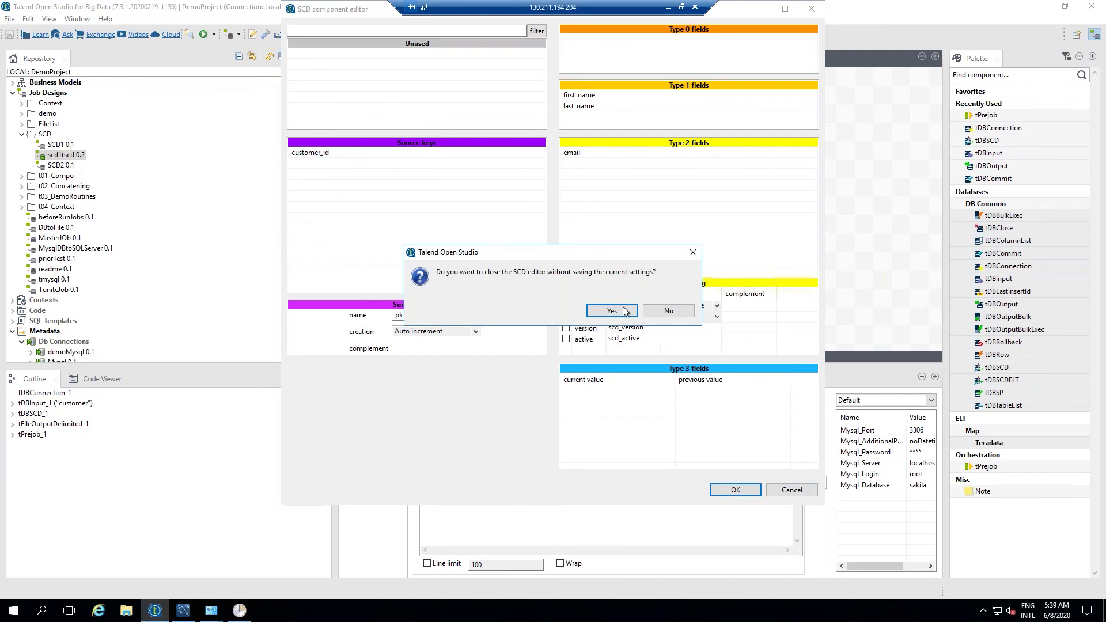
pyautogui.click(625, 311)
pyautogui.click(729, 286)
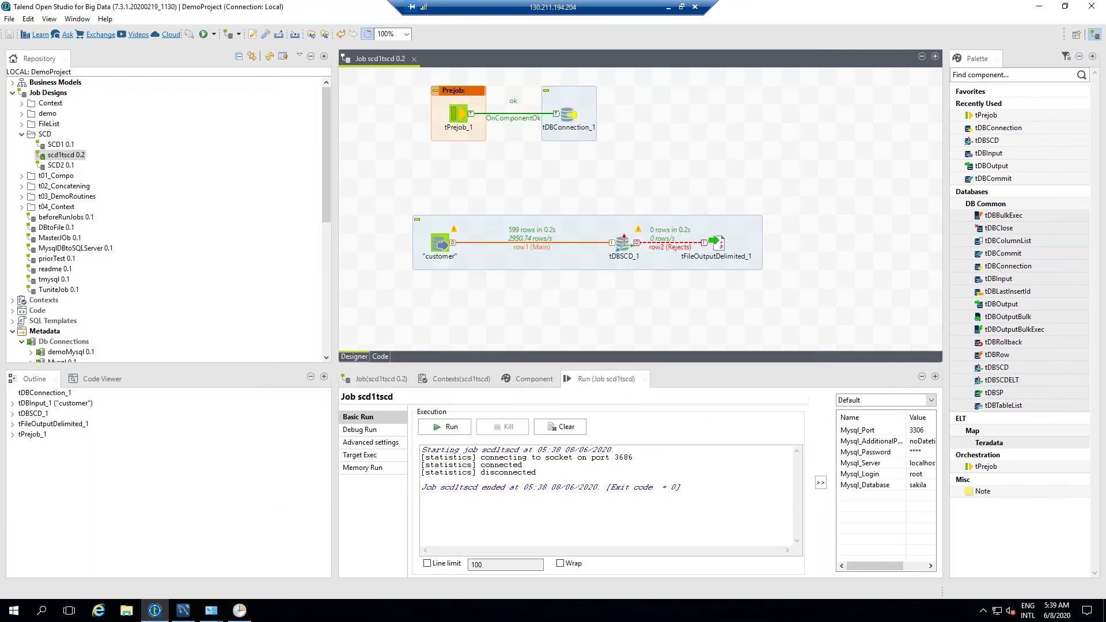